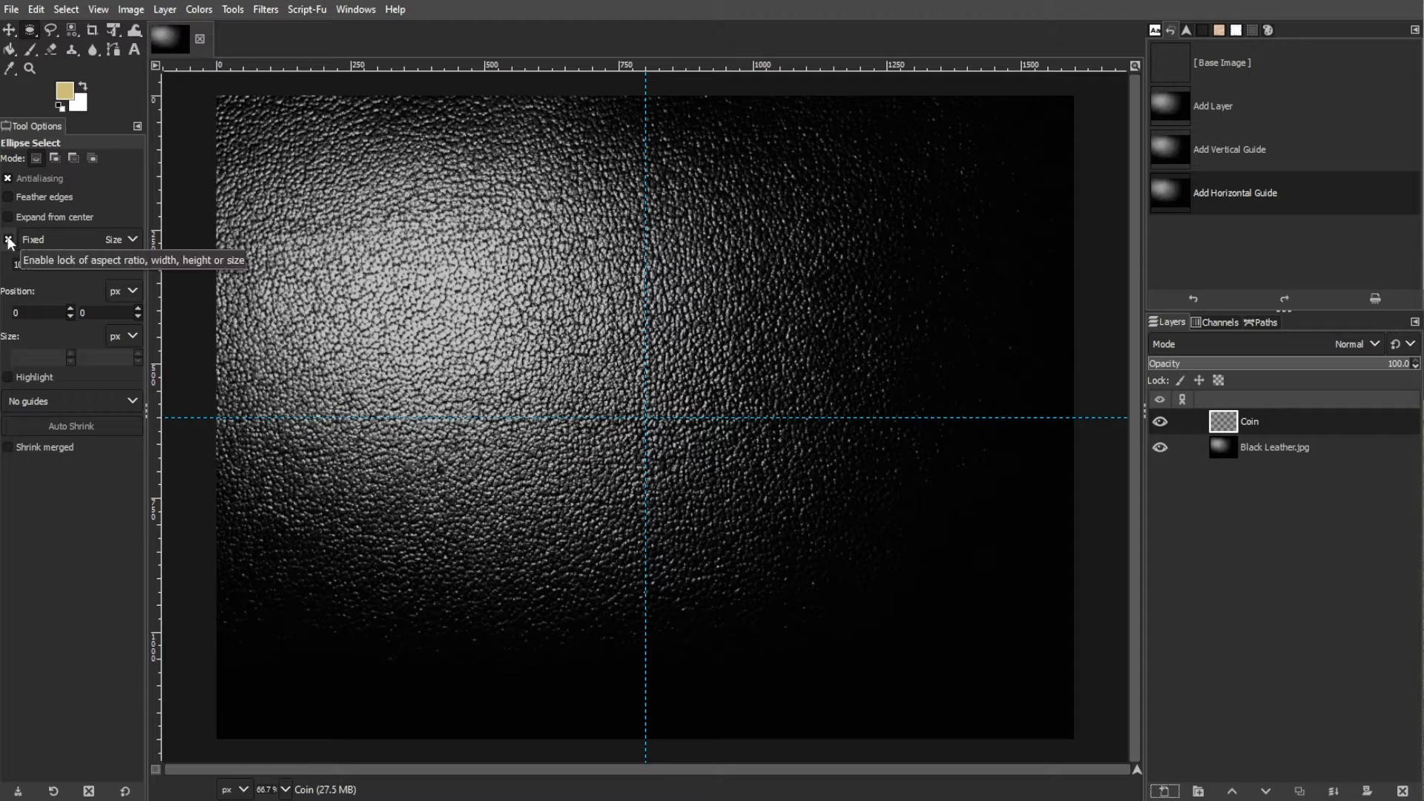
Make a fixed-size 1000x1000 px circular selection centred on the guide intersection and convert it to a path
{"action": "left_click", "coordinate": [10, 264]}
{"action": "left_click_drag", "start_coordinate": [500, 251], "coordinate": [645, 419]}
{"action": "left_click", "coordinate": [66, 9]}
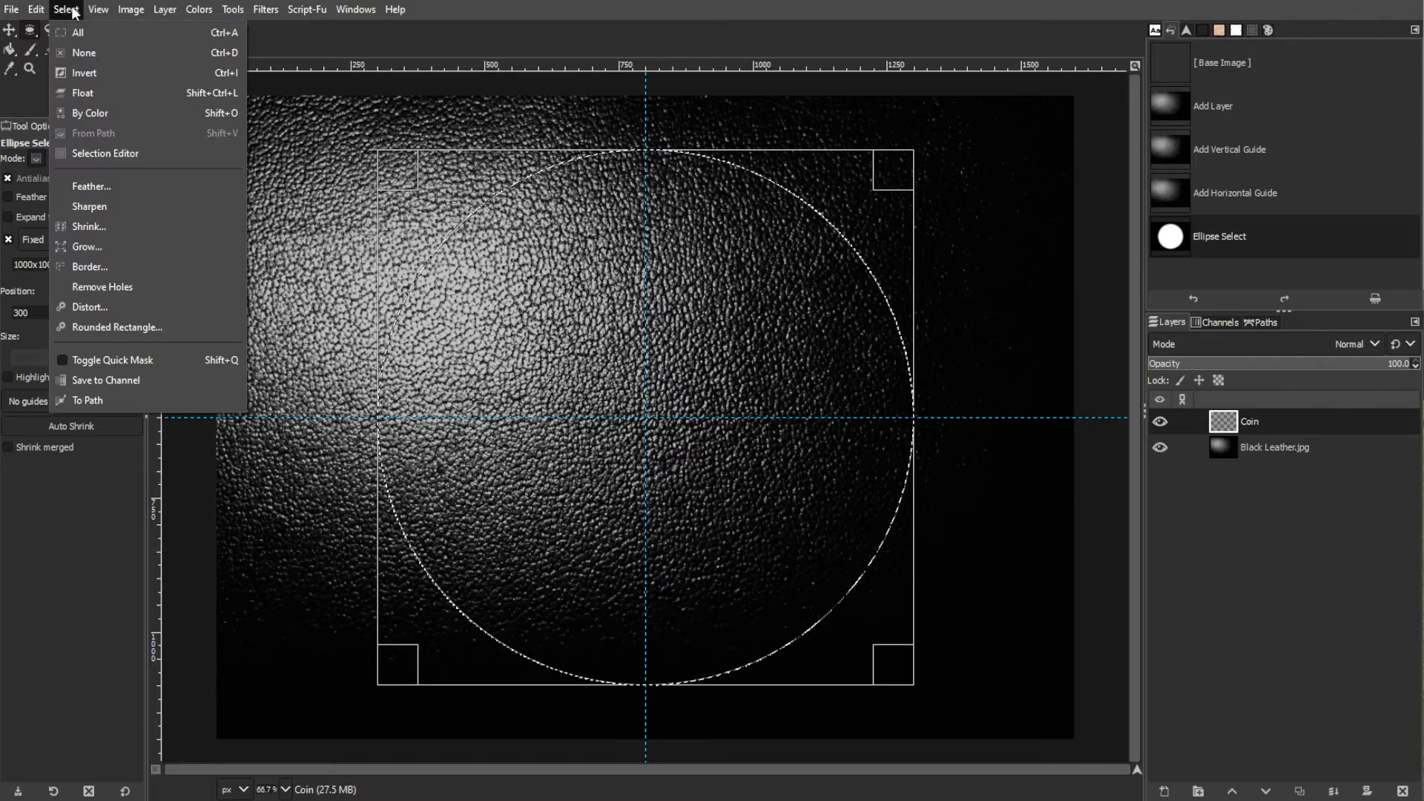
{"action": "left_click", "coordinate": [90, 400]}
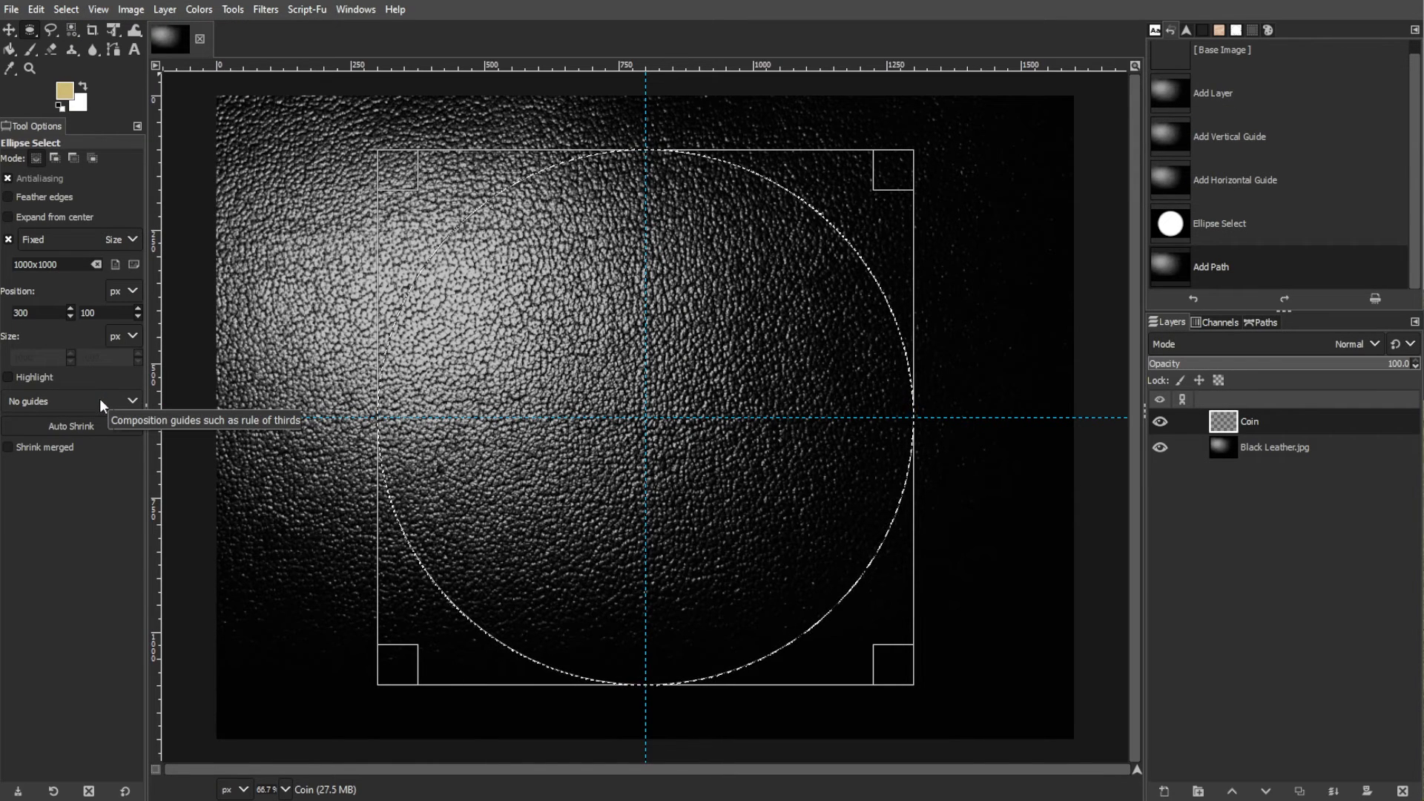
Fill the circular selection on the Coin layer with the foreground colour cebb78
{"action": "left_click", "coordinate": [65, 91]}
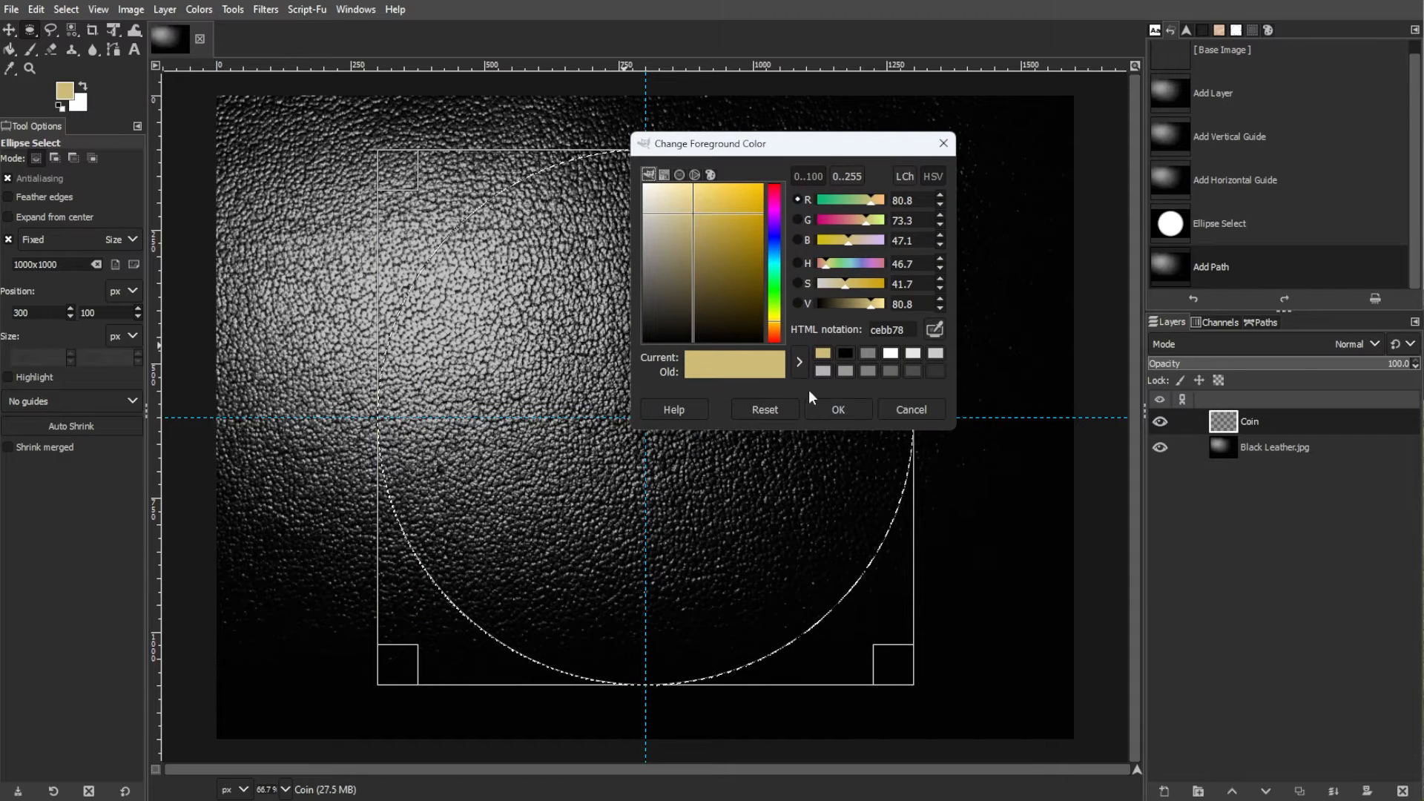
{"action": "left_click", "coordinate": [841, 410]}
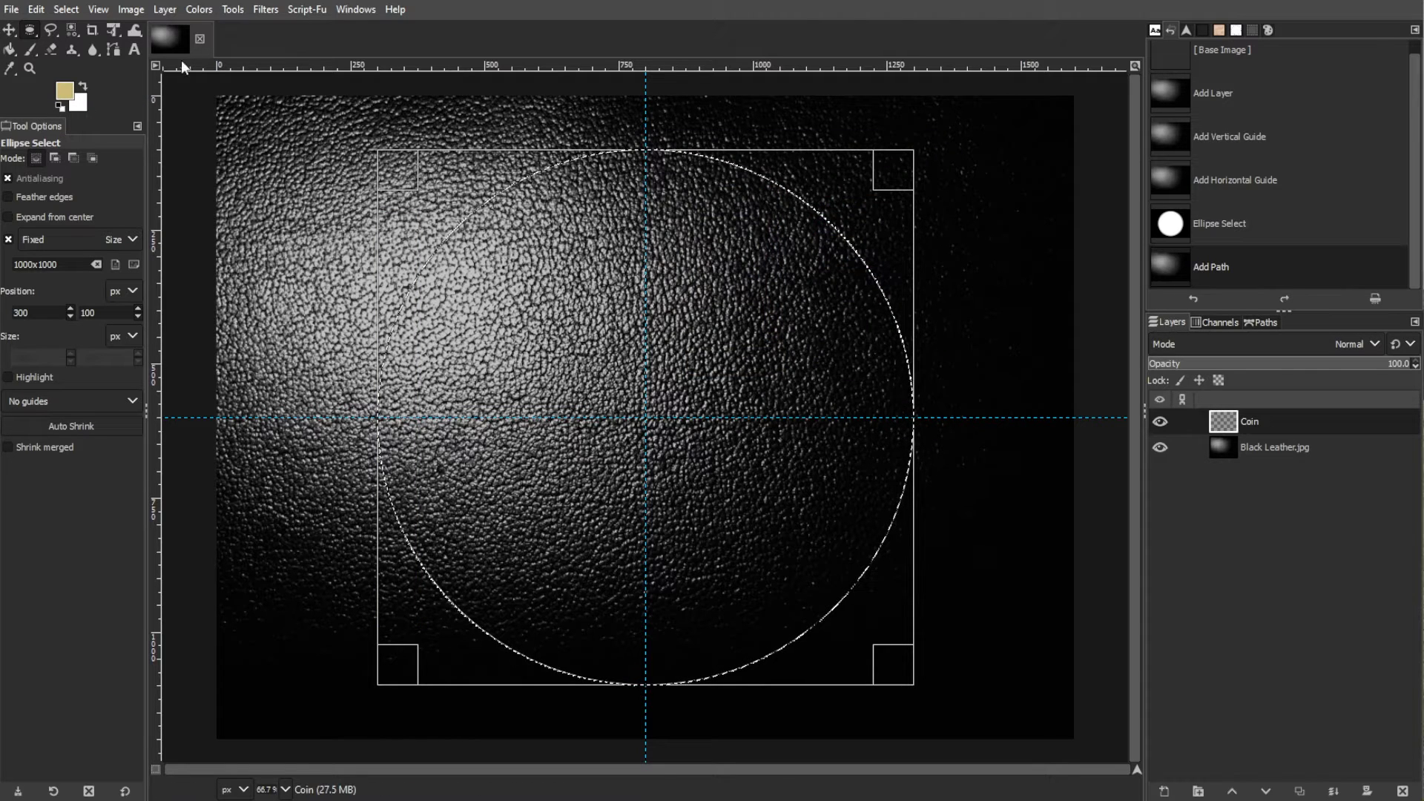
{"action": "left_click", "coordinate": [10, 50]}
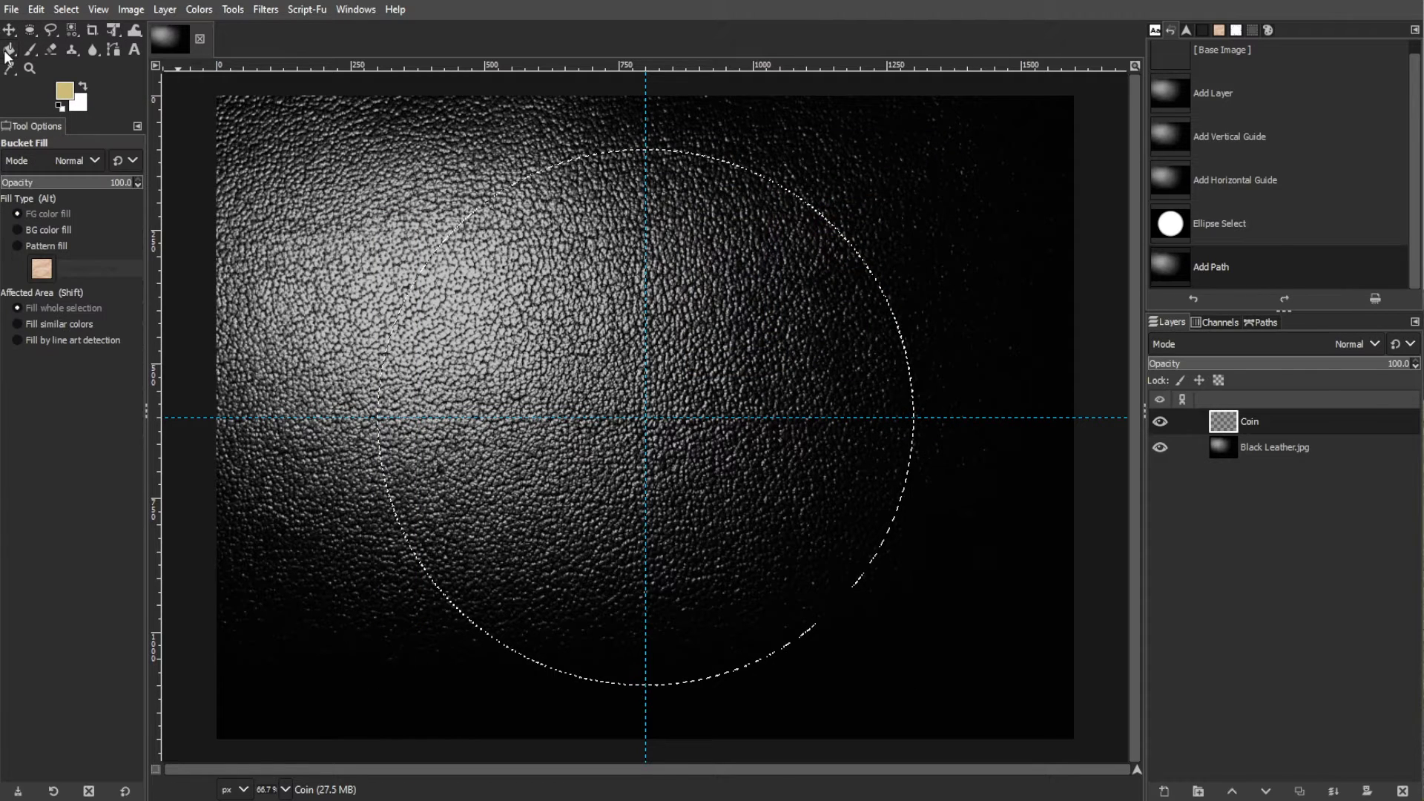
{"action": "left_click", "coordinate": [542, 351]}
Duplicate the Coin layer and rename the copy "Inner border"
{"action": "right_click", "coordinate": [1302, 424]}
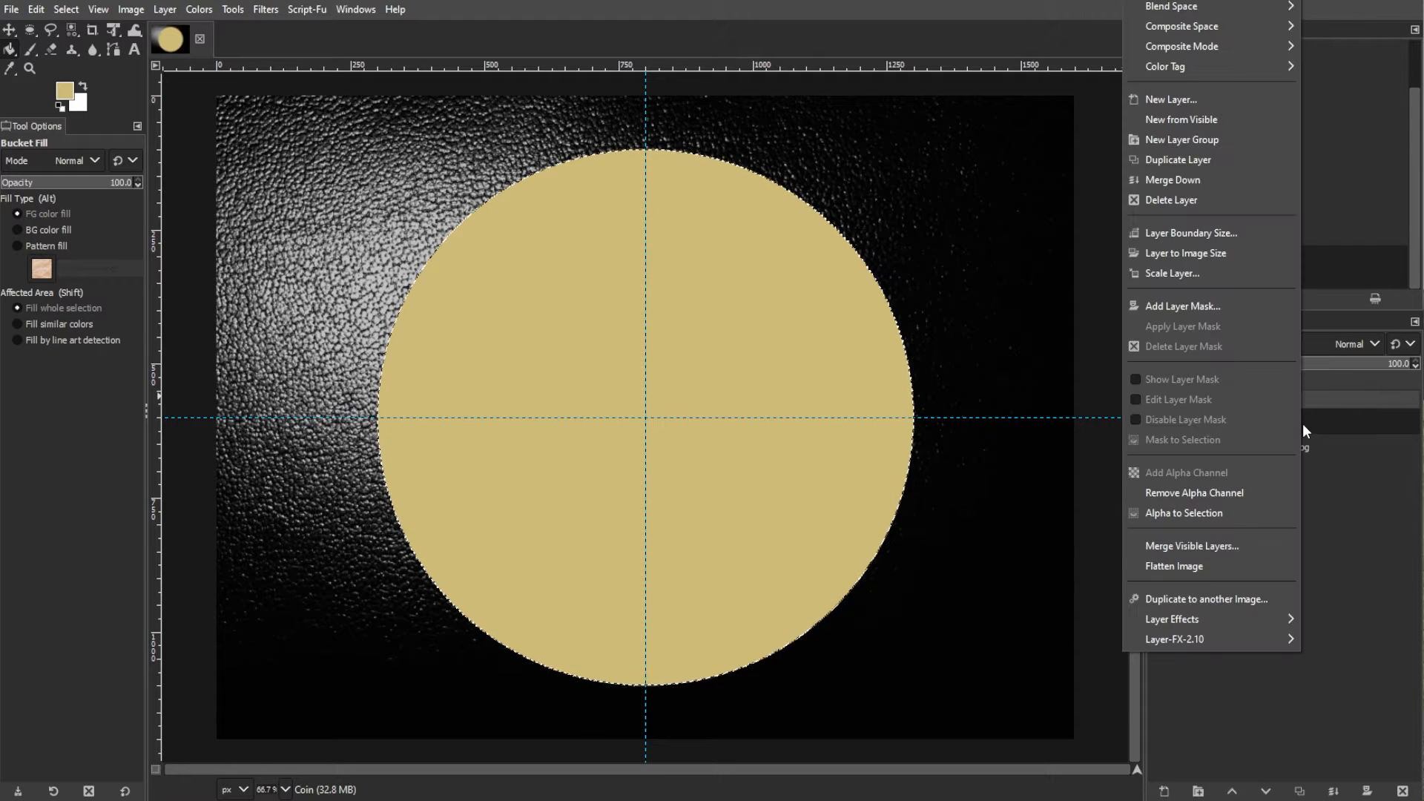
{"action": "left_click", "coordinate": [1204, 164]}
{"action": "double_click", "coordinate": [1270, 422]}
{"action": "type", "text": "Inner border"}
{"action": "key", "text": "Return"}
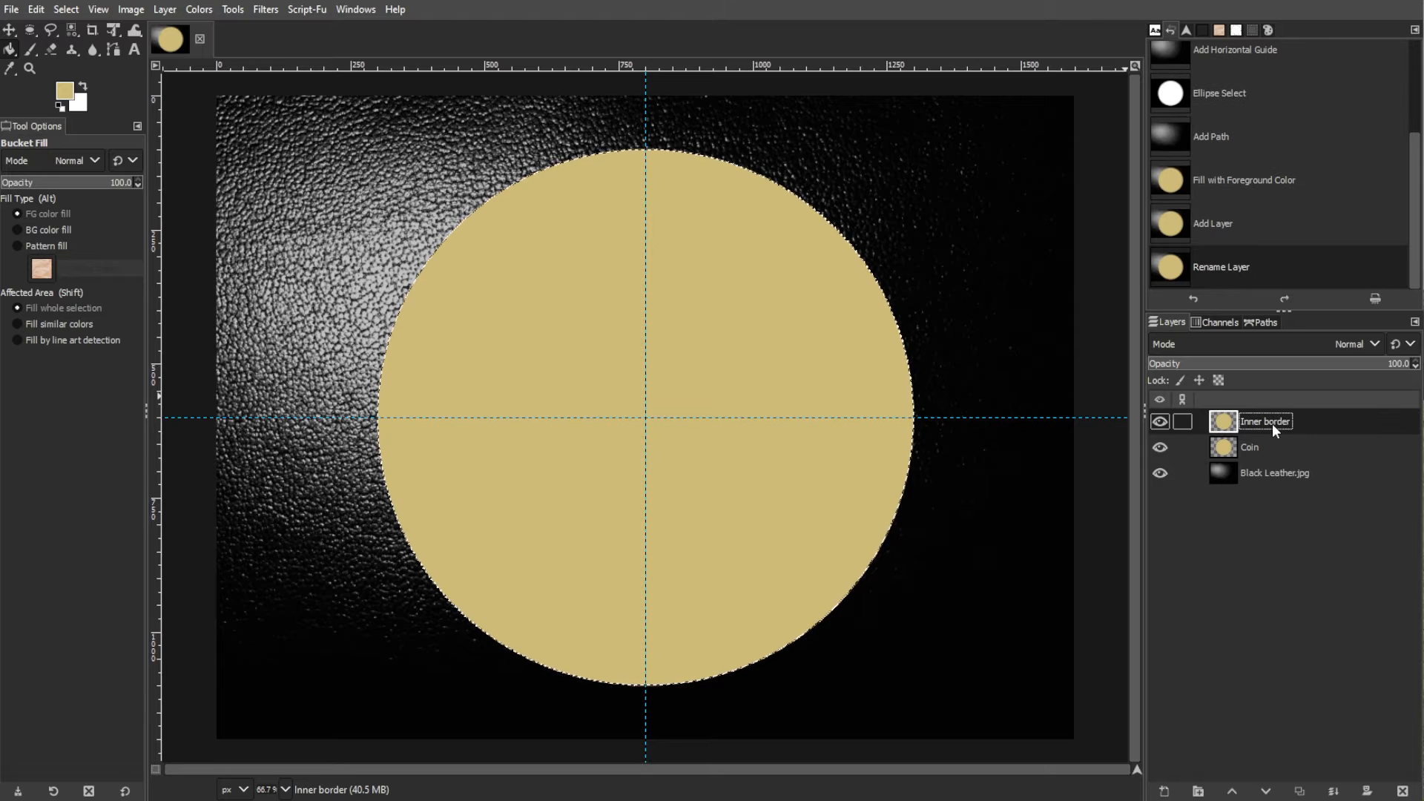
Shrink the selection by 23 px, clear that area from the Inner border layer, and deselect
{"action": "left_click", "coordinate": [66, 9]}
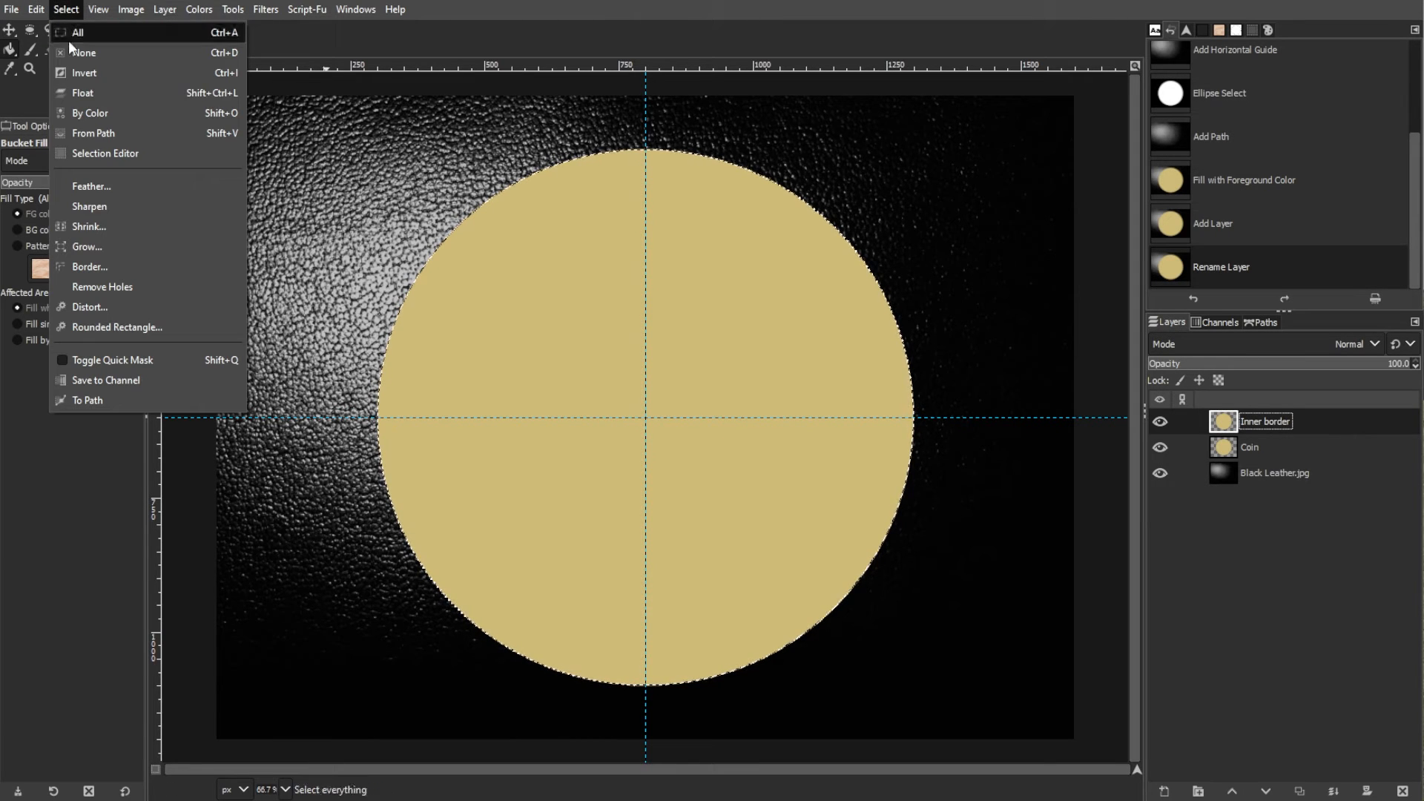
{"action": "left_click", "coordinate": [102, 232]}
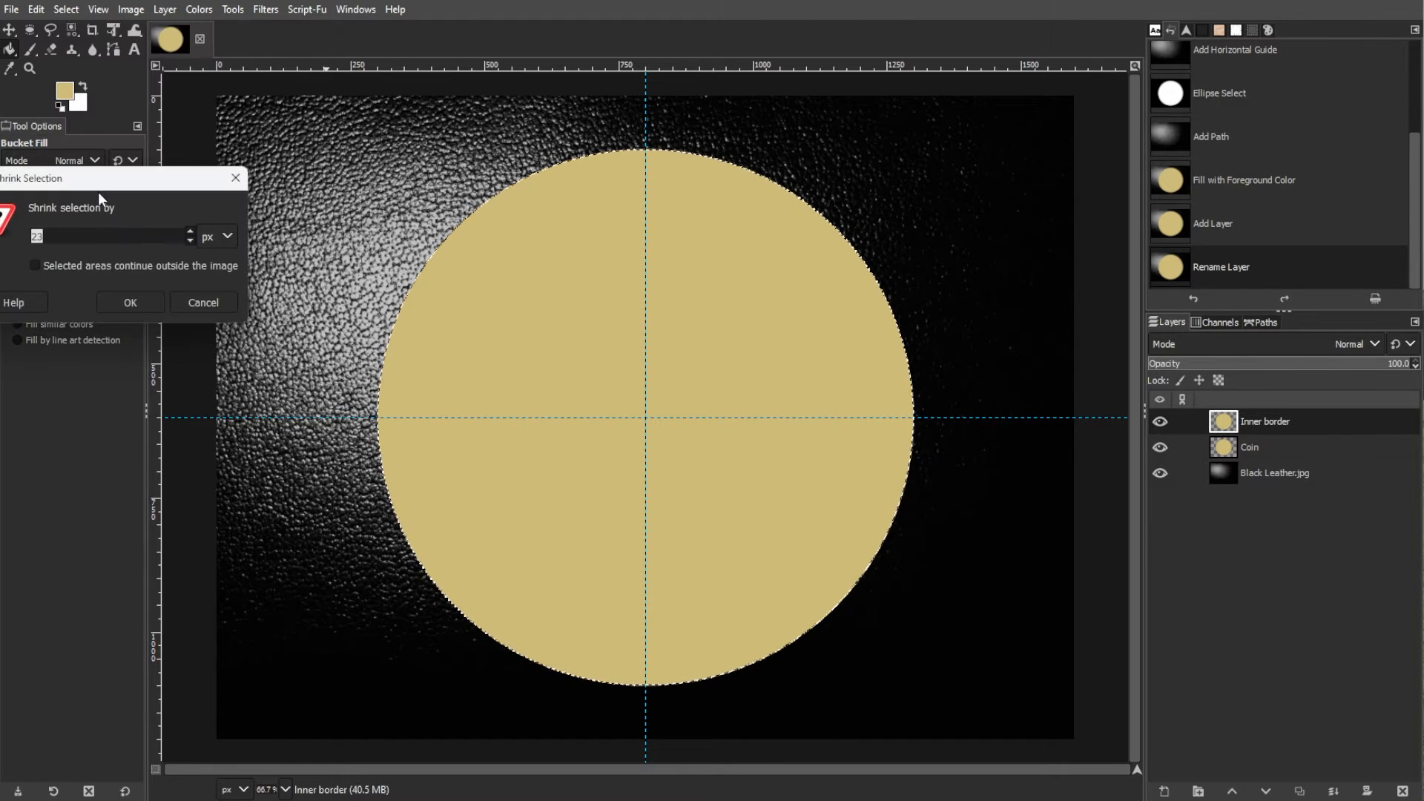
{"action": "left_click_drag", "start_coordinate": [99, 192], "coordinate": [413, 184]}
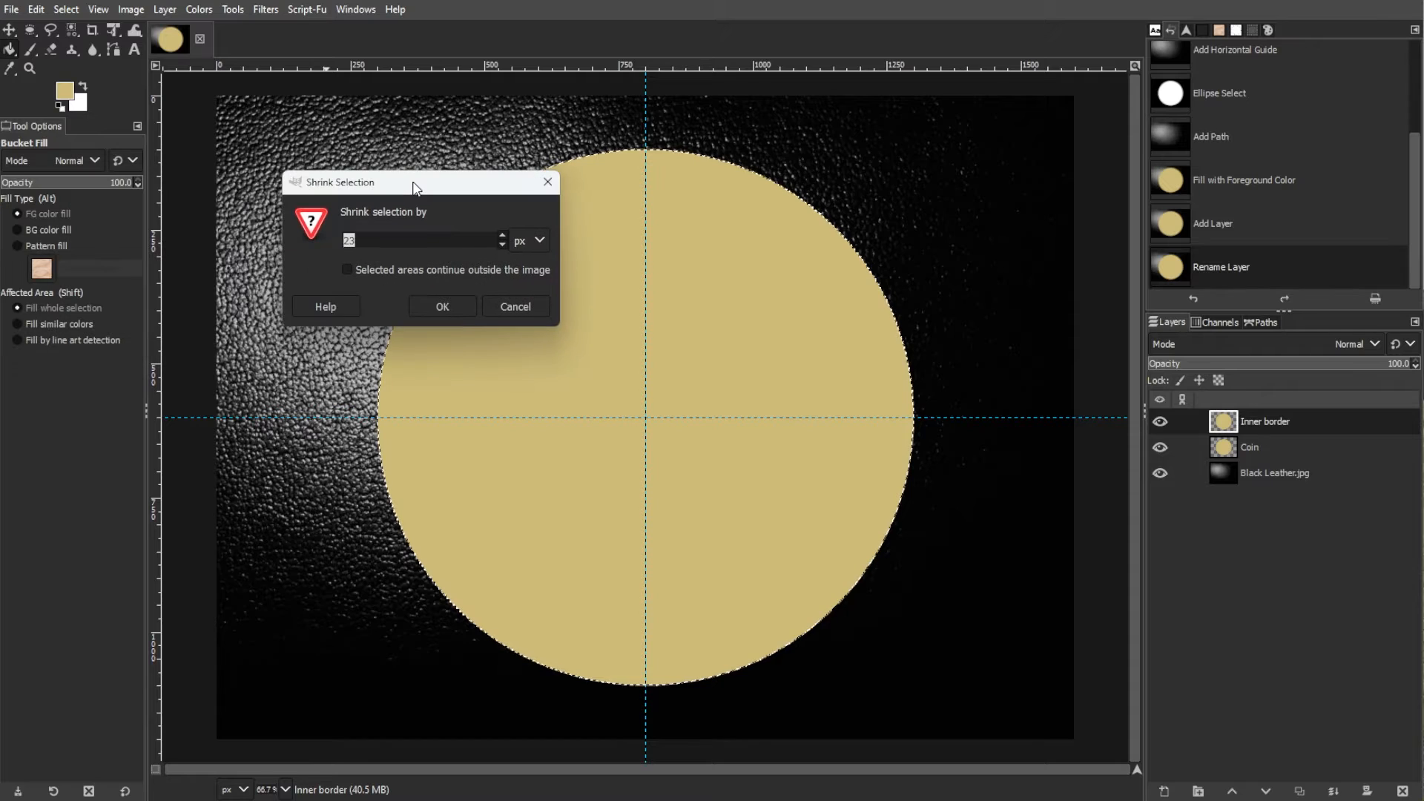
{"action": "left_click", "coordinate": [438, 307]}
{"action": "key", "text": "Delete"}
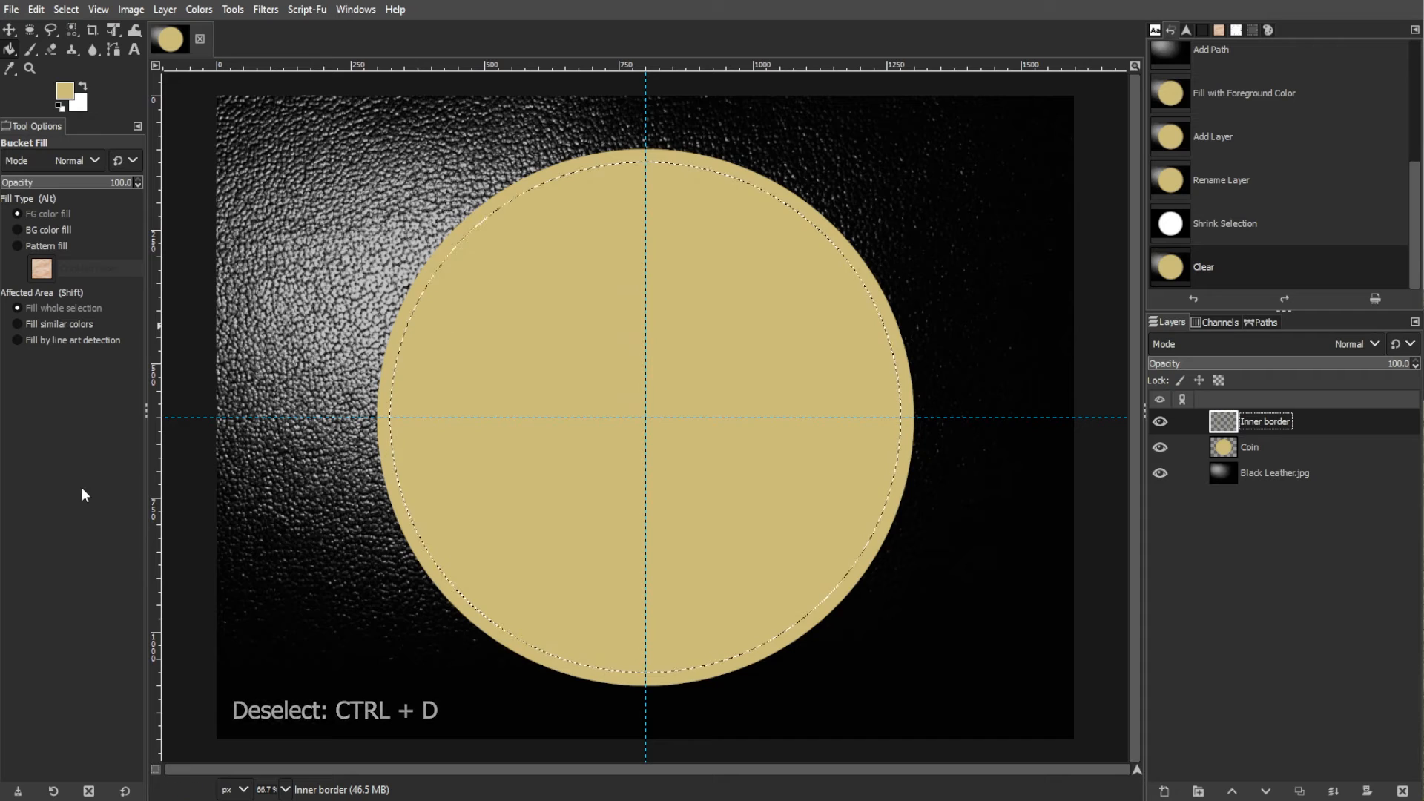
{"action": "key", "text": "ctrl+d"}
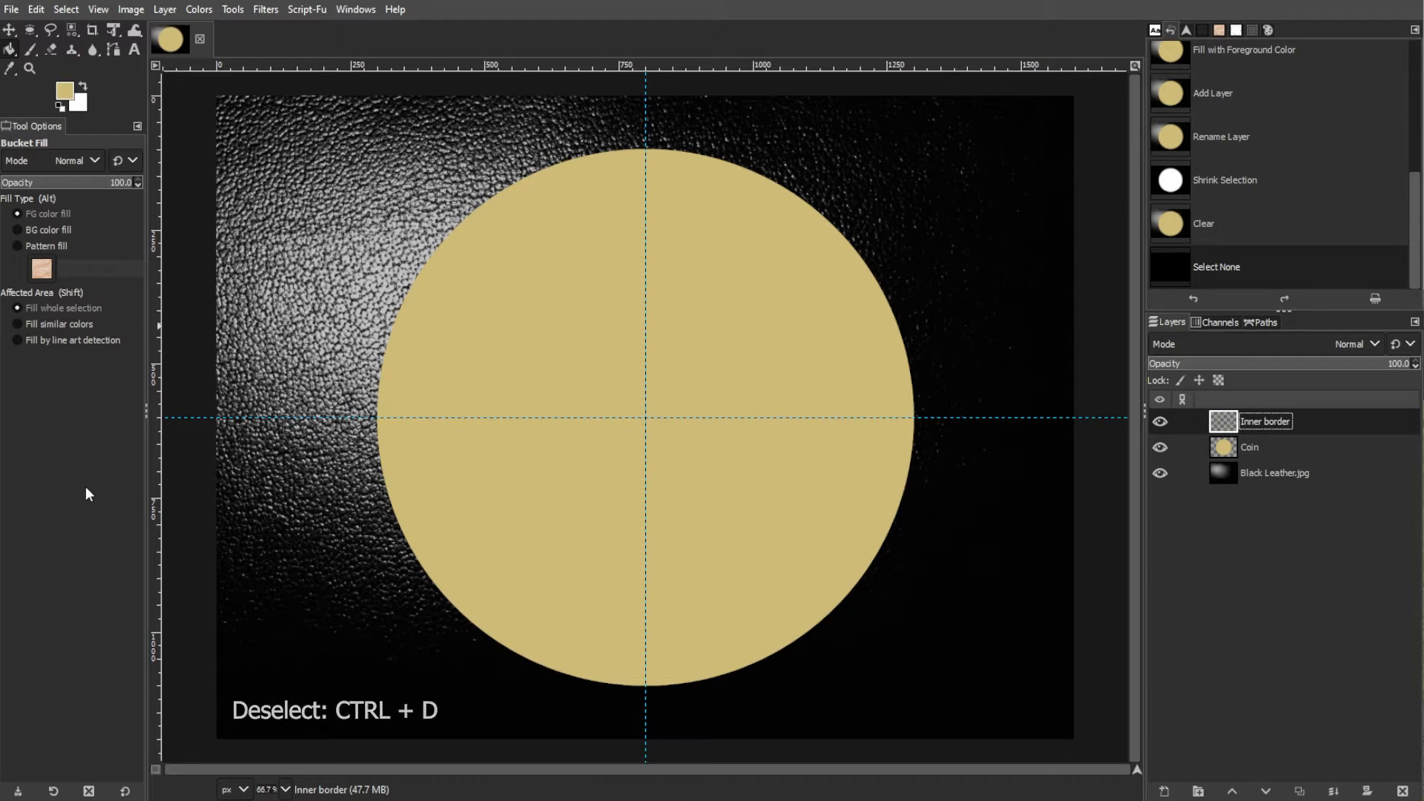
Bevel the Inner border layer: Inner Bevel, depth 65, size 10, soften 14, angle 145, altitude 35, Overlay highlight 75, Multiply shadow 100, merged with layer
{"action": "left_click", "coordinate": [165, 9]}
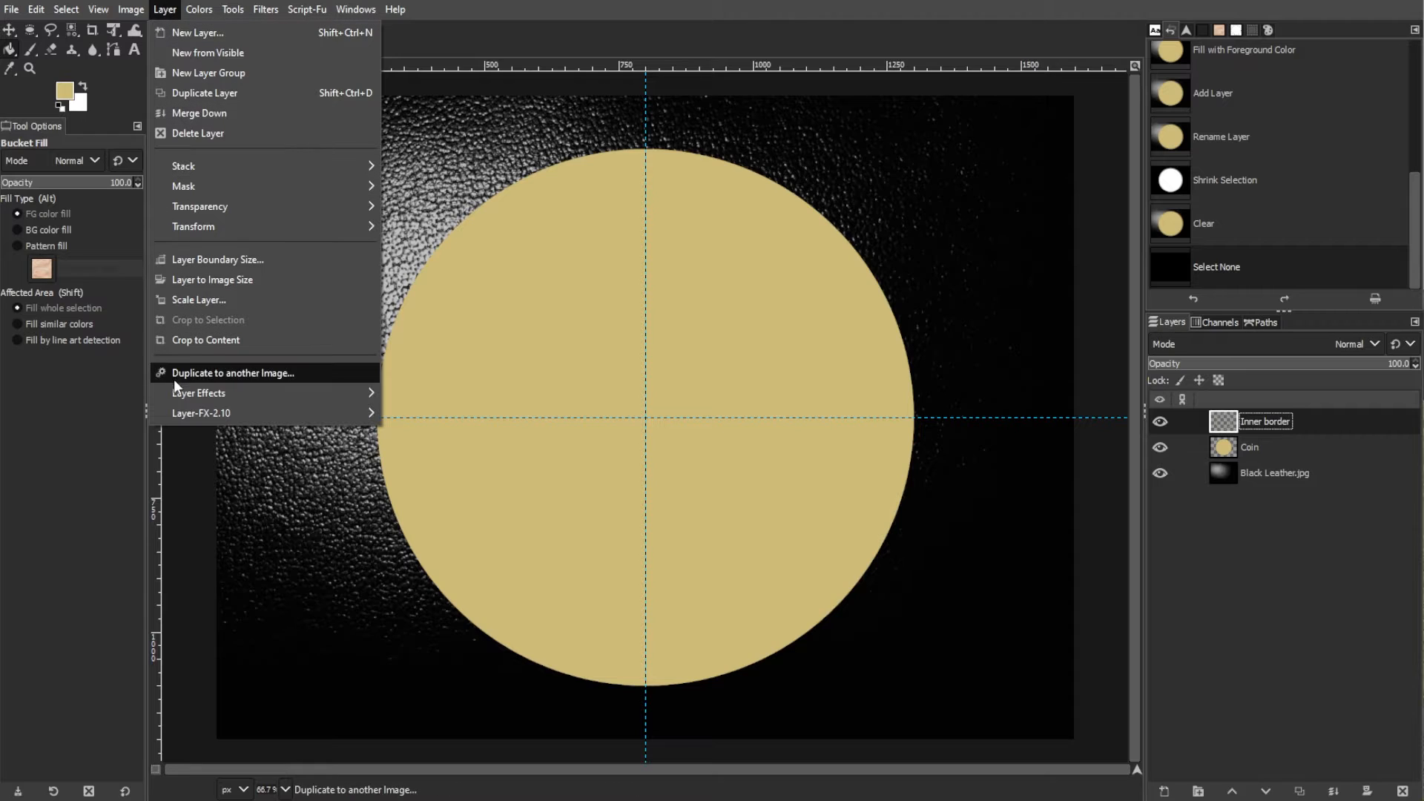
{"action": "mouse_move", "coordinate": [175, 394]}
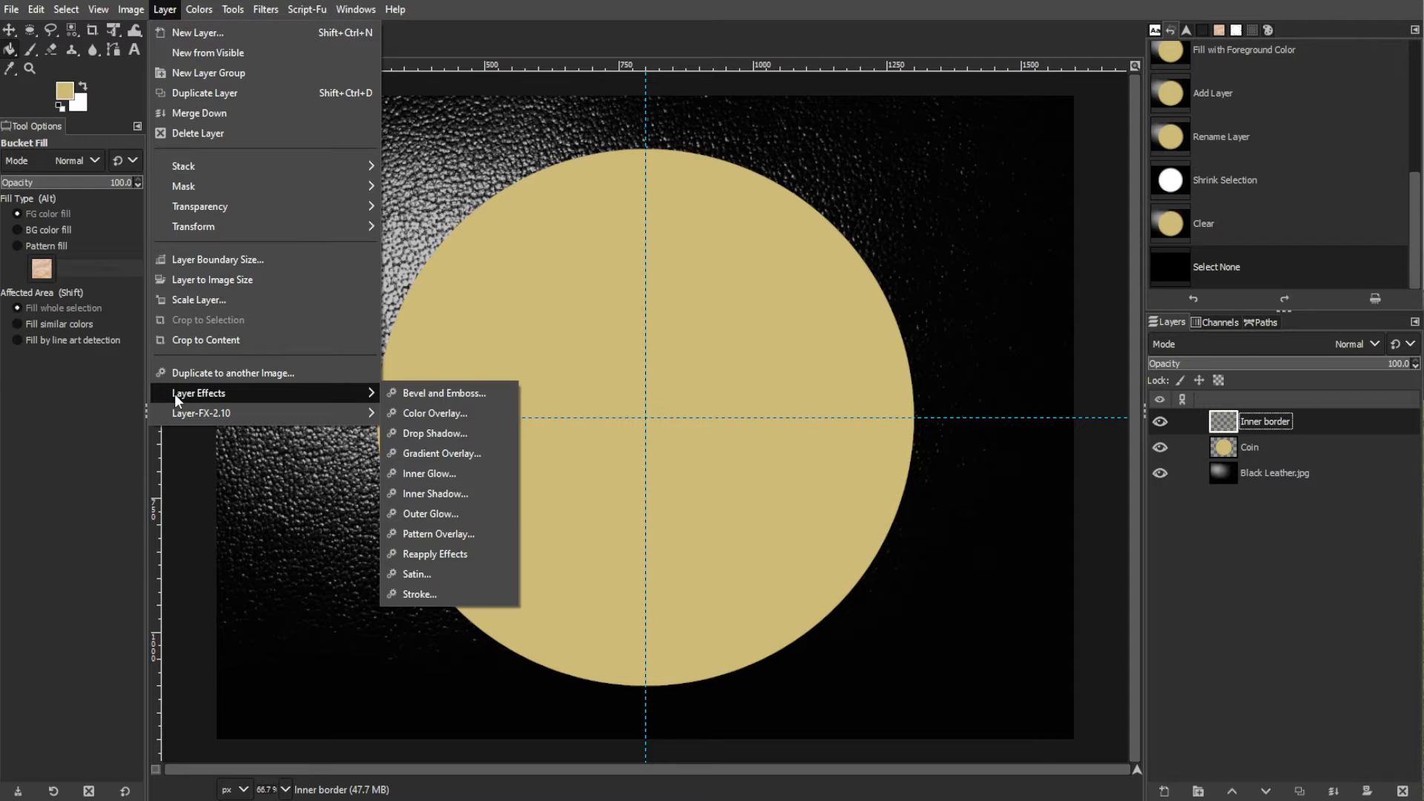
{"action": "left_click", "coordinate": [406, 393]}
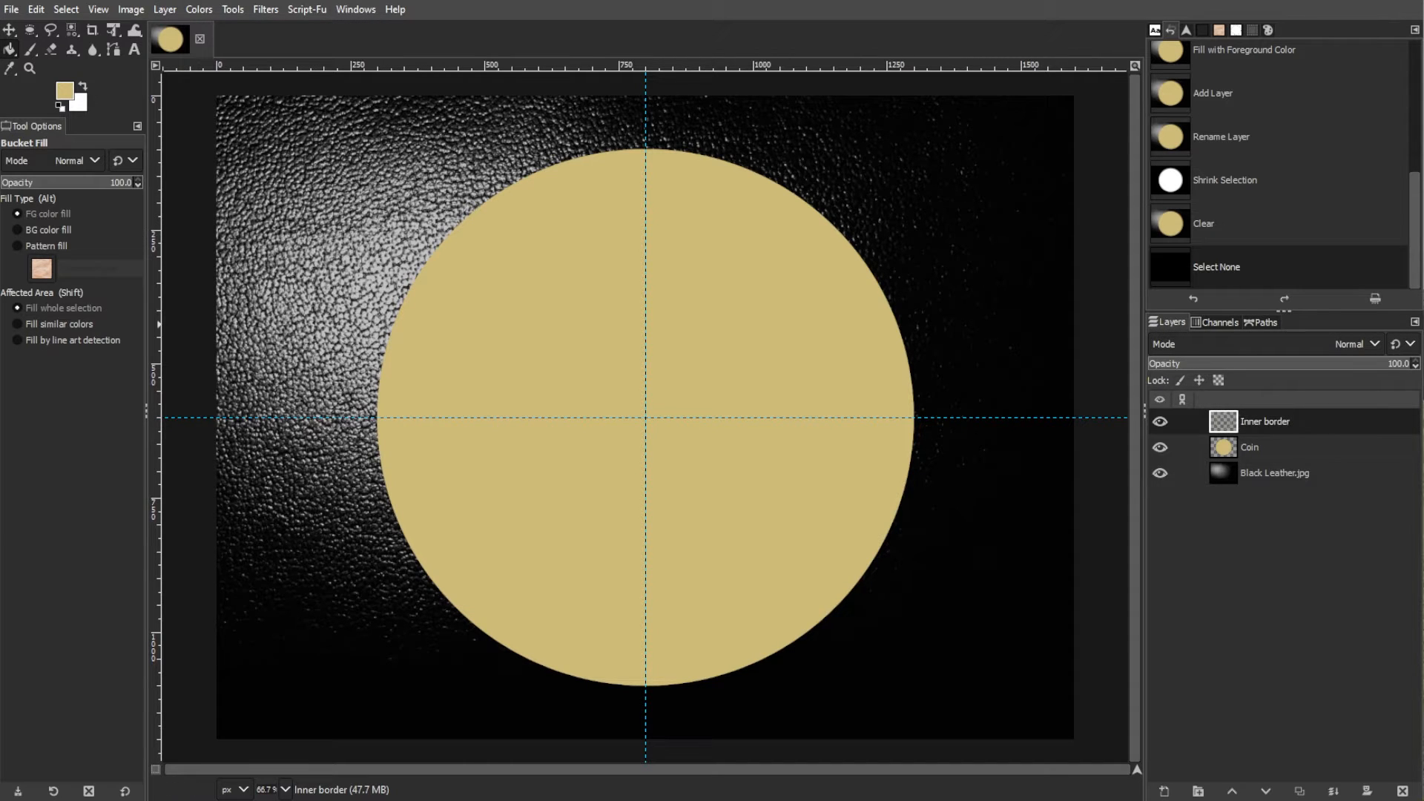
{"action": "left_click_drag", "start_coordinate": [49, 200], "coordinate": [430, 132]}
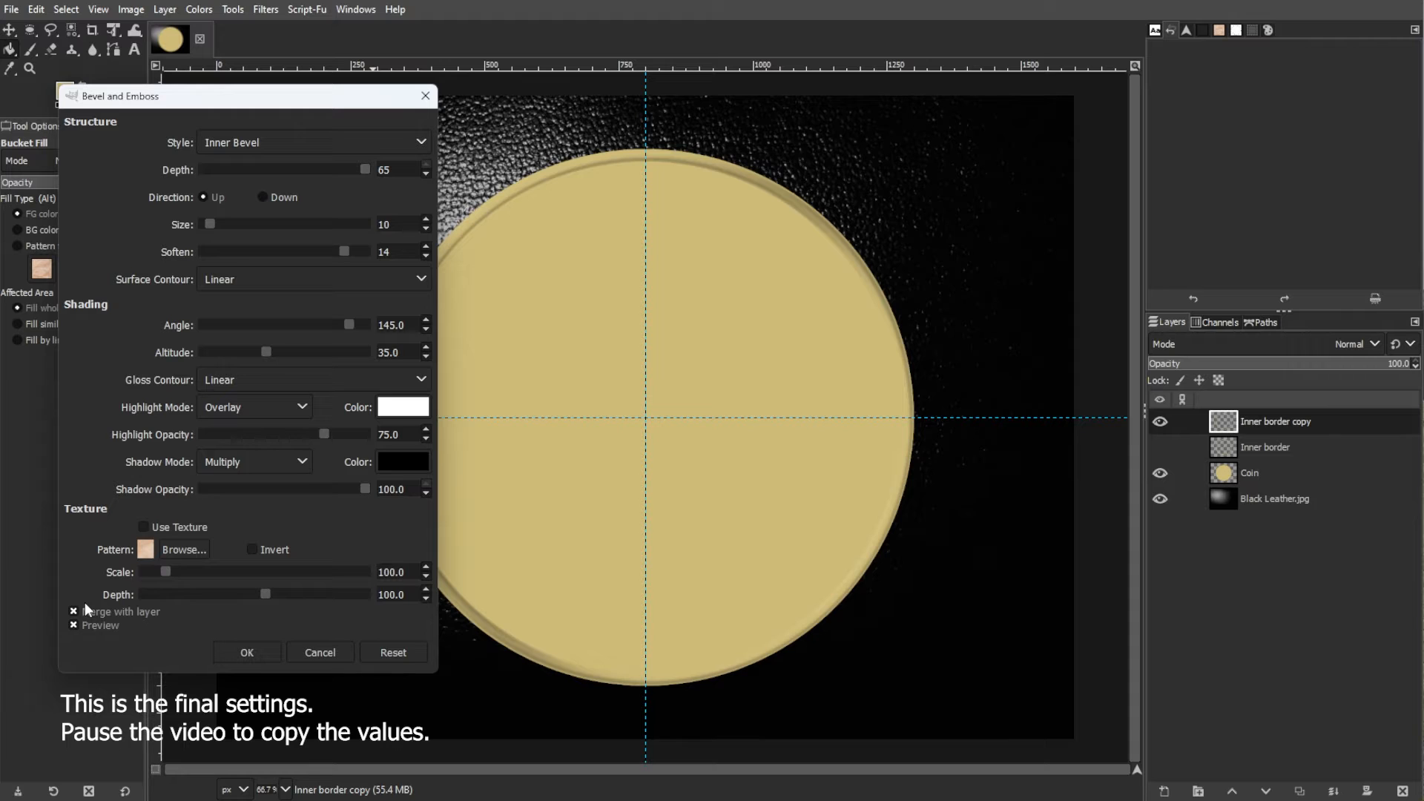
{"action": "left_click", "coordinate": [252, 651]}
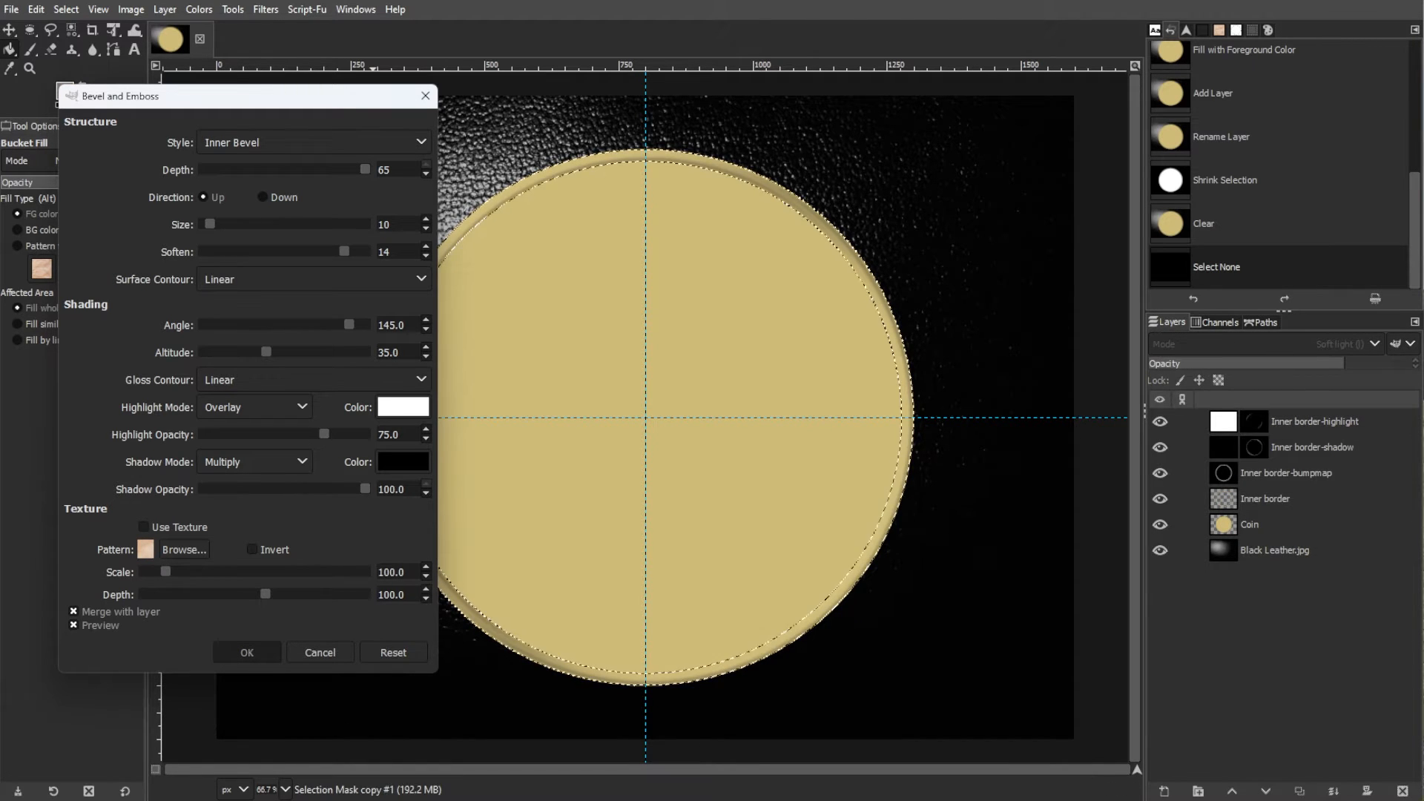
Add a new transparent layer named "Grooves" above the Inner border layer
{"action": "right_click", "coordinate": [1256, 424]}
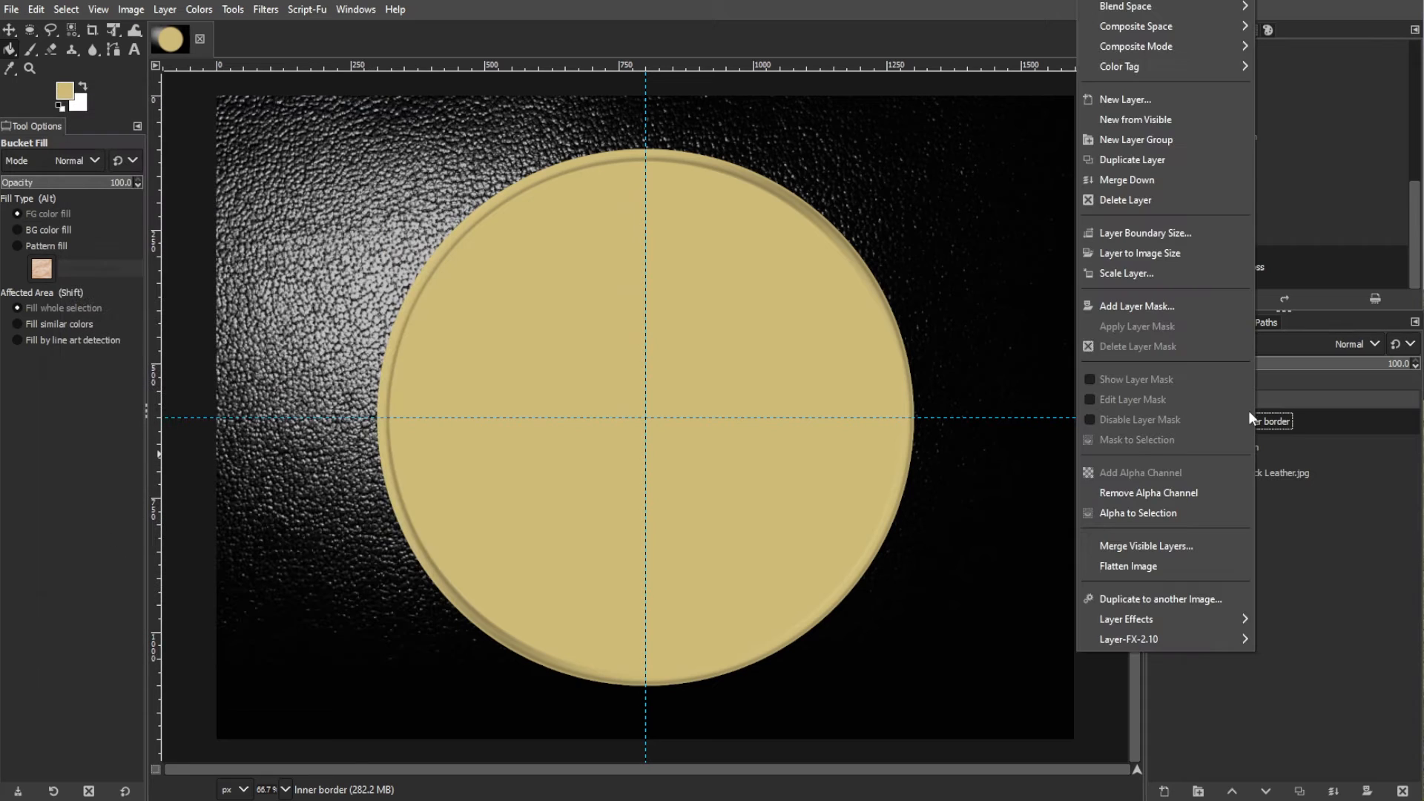
{"action": "left_click", "coordinate": [1150, 99]}
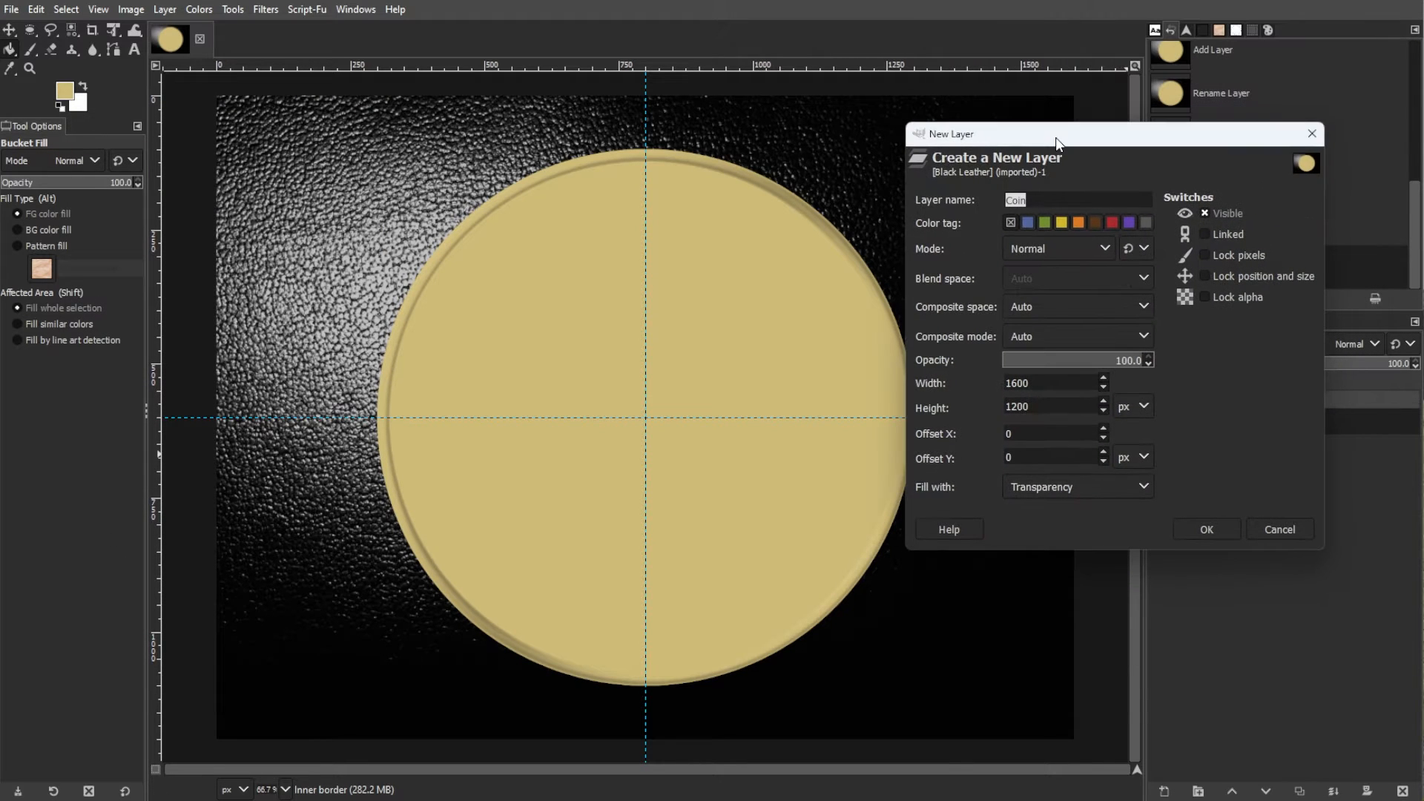
{"action": "type", "text": "Grooves"}
{"action": "key", "text": "Return"}
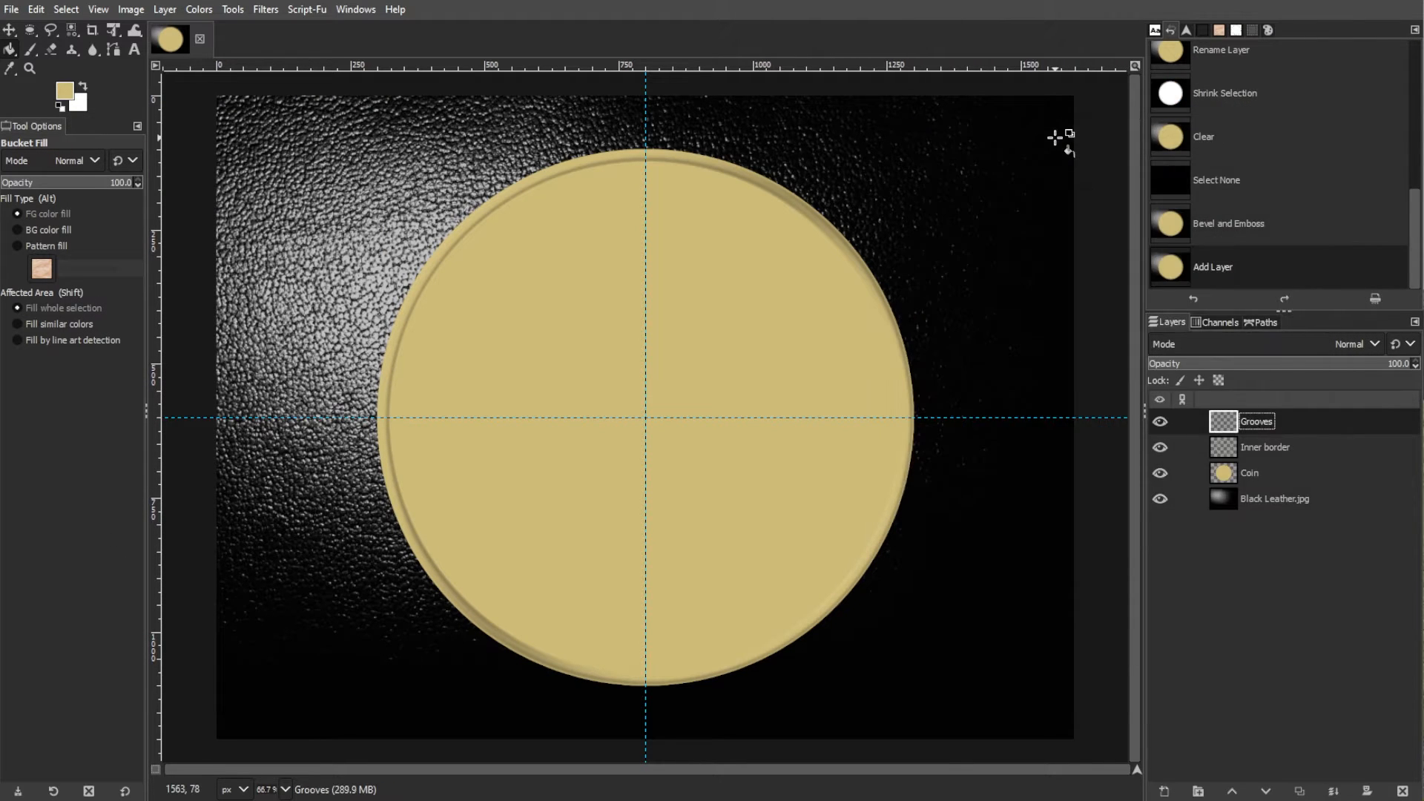
Stamp the Grooves brush once in black at size 1120, centred on the guide intersection
{"action": "left_click", "coordinate": [59, 107]}
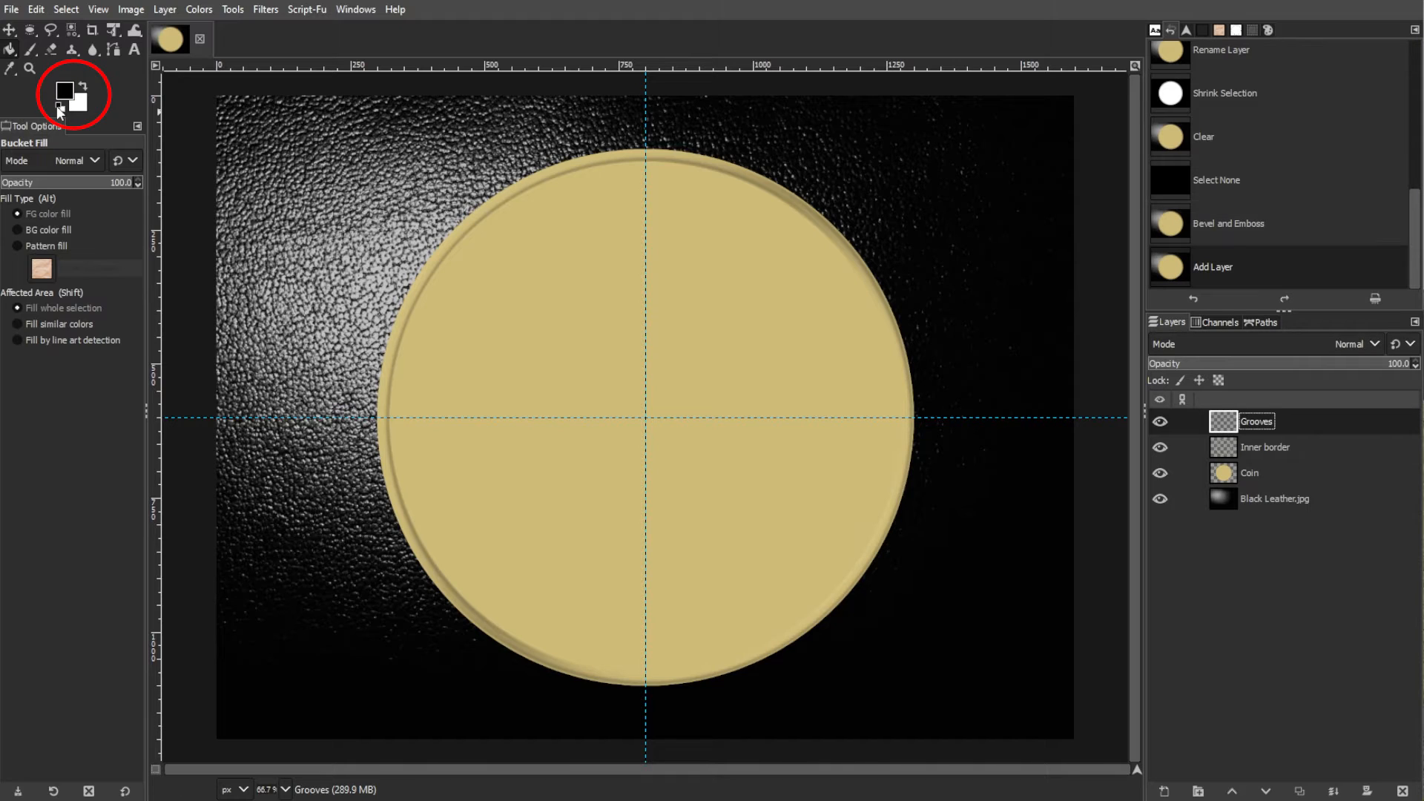
{"action": "left_click", "coordinate": [31, 49]}
{"action": "left_click", "coordinate": [17, 206]}
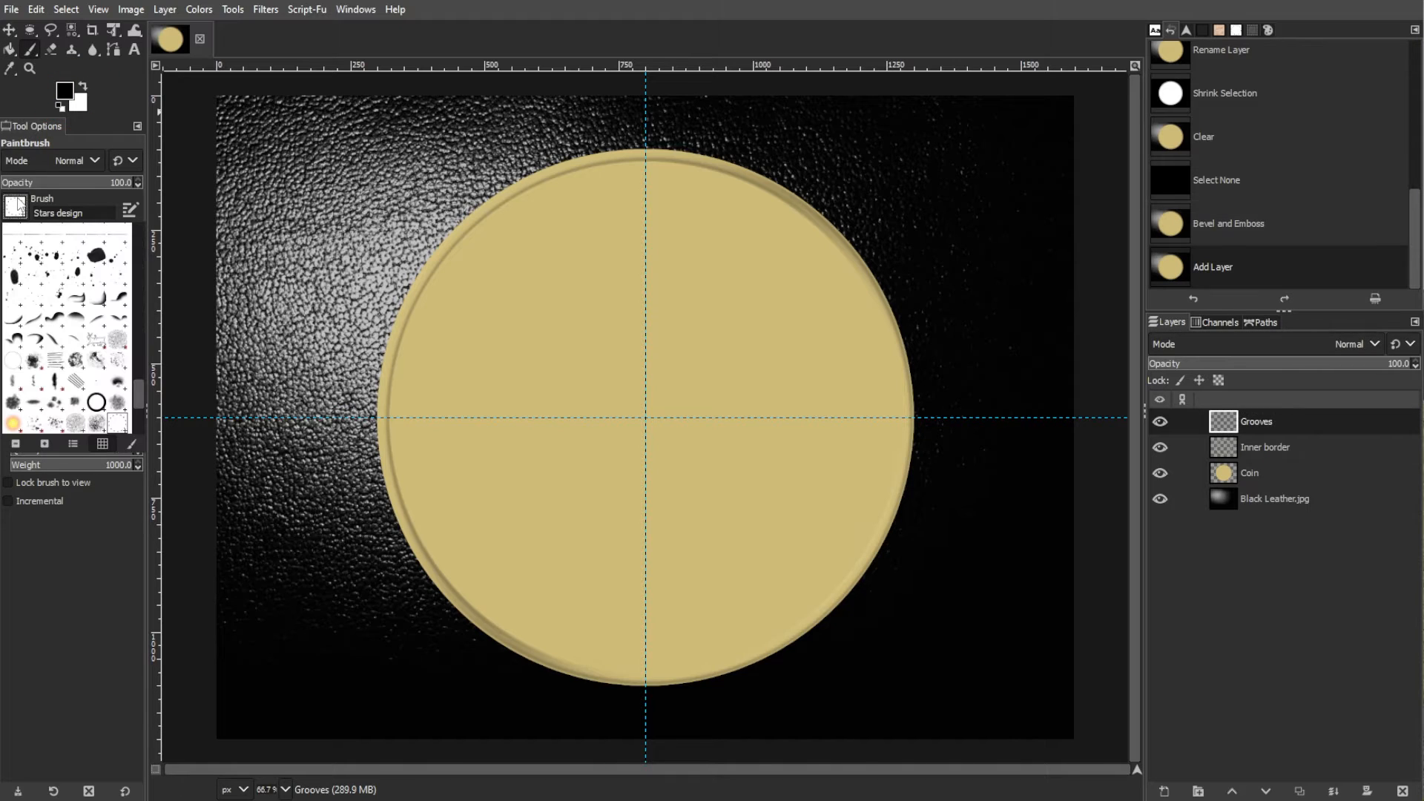
{"action": "left_click", "coordinate": [96, 403]}
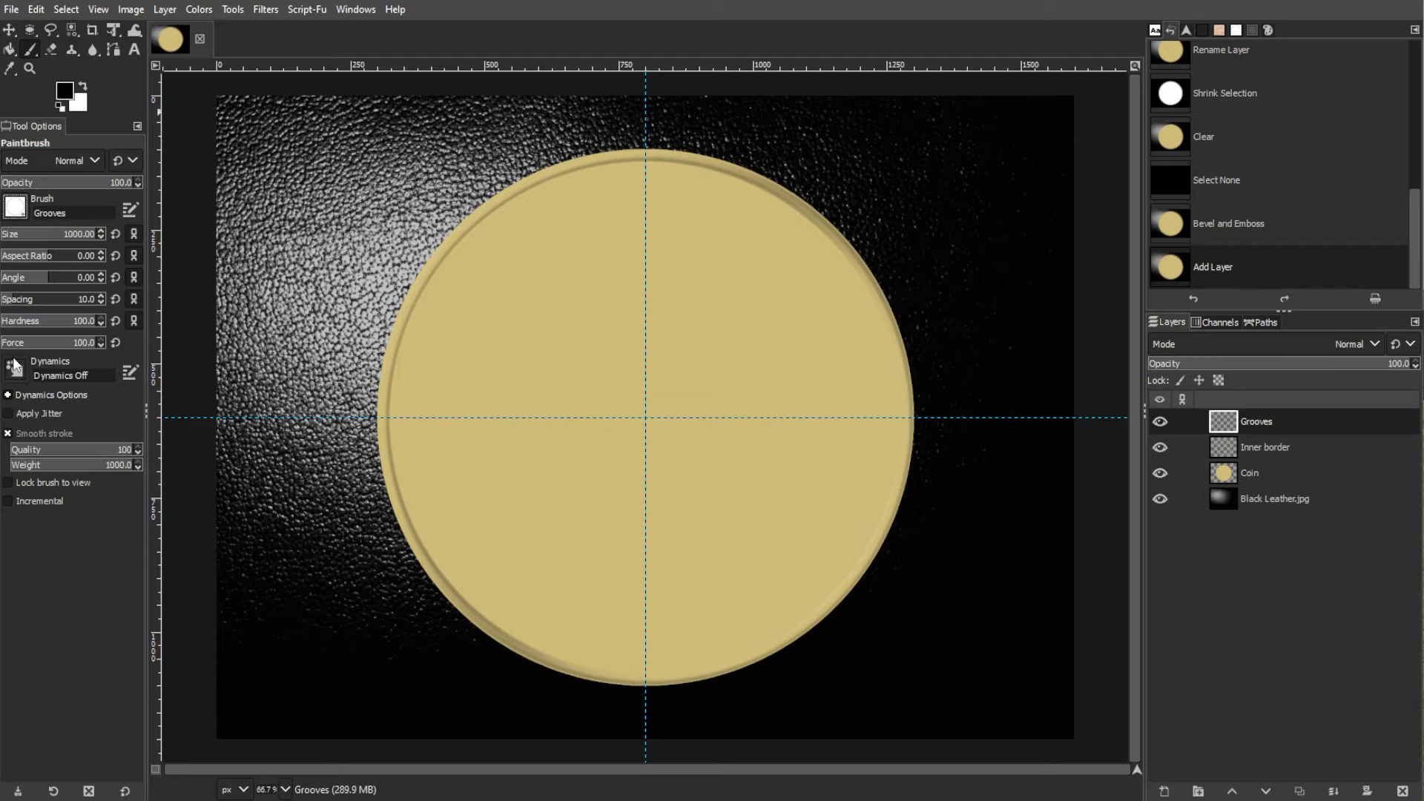
{"action": "double_click", "coordinate": [81, 234]}
{"action": "type", "text": "1120"}
{"action": "key", "text": "Return"}
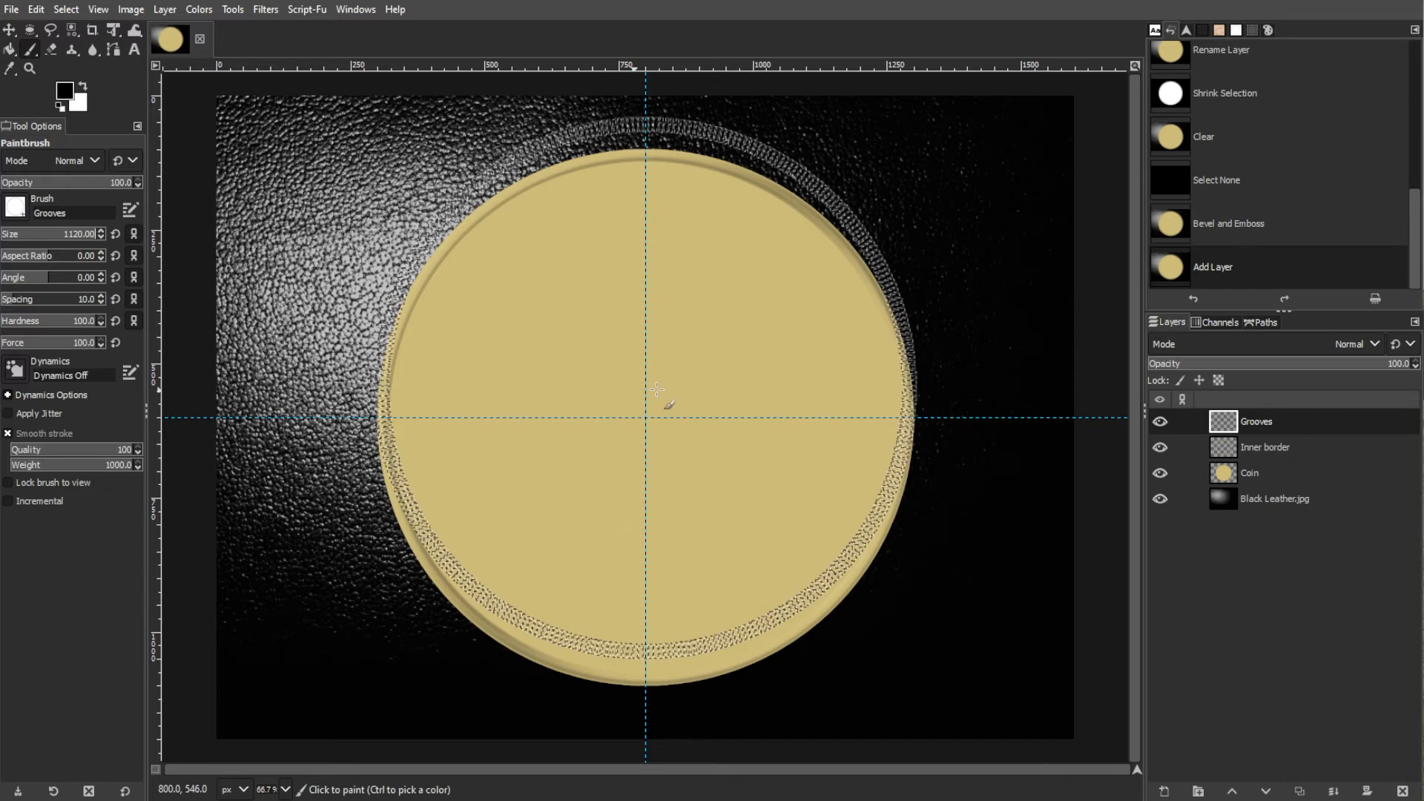
{"action": "left_click", "coordinate": [646, 418]}
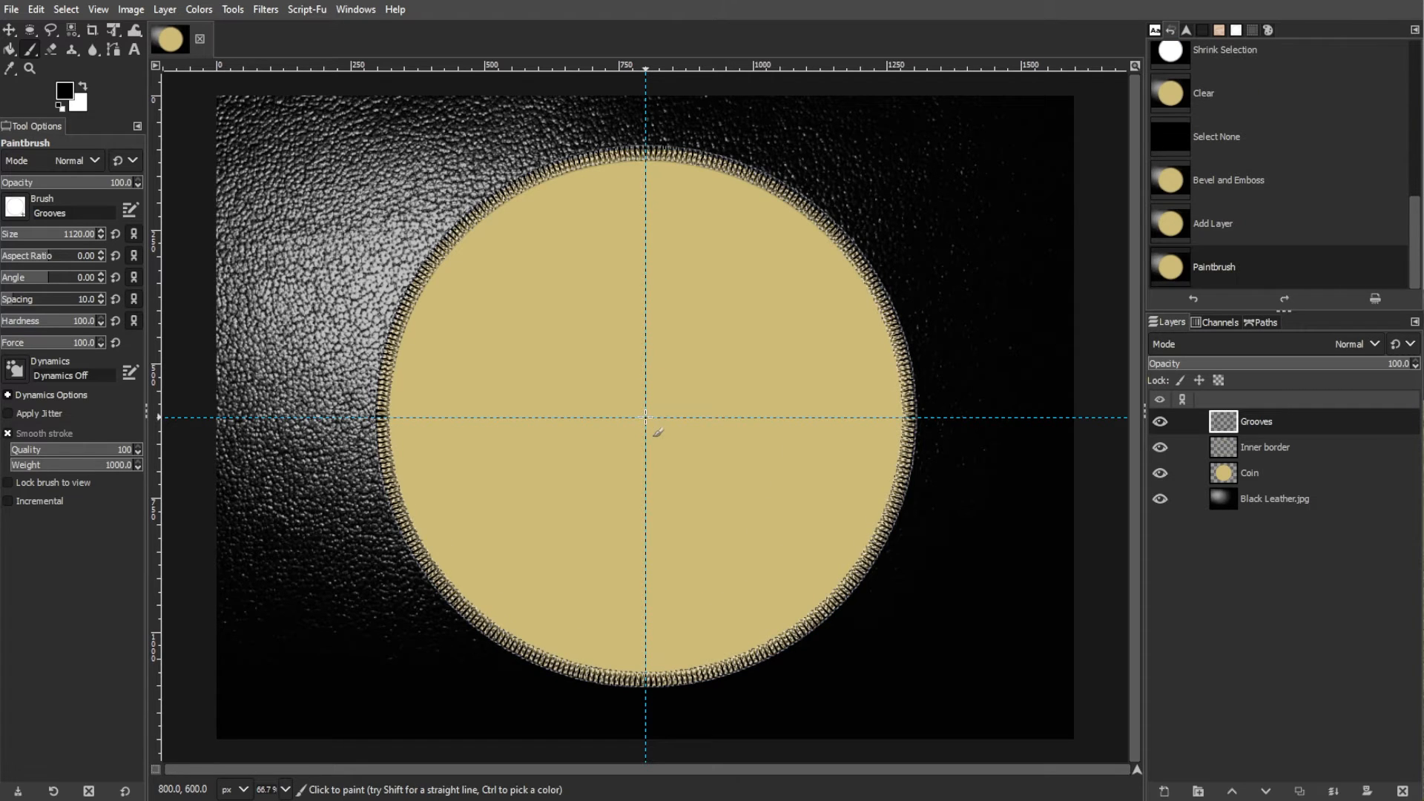
Hide the Coin layer and add a new transparent layer named "Inner ring" on top
{"action": "left_click", "coordinate": [1160, 473]}
{"action": "left_click", "coordinate": [1163, 790]}
{"action": "left_click_drag", "start_coordinate": [1101, 394], "coordinate": [903, 163]}
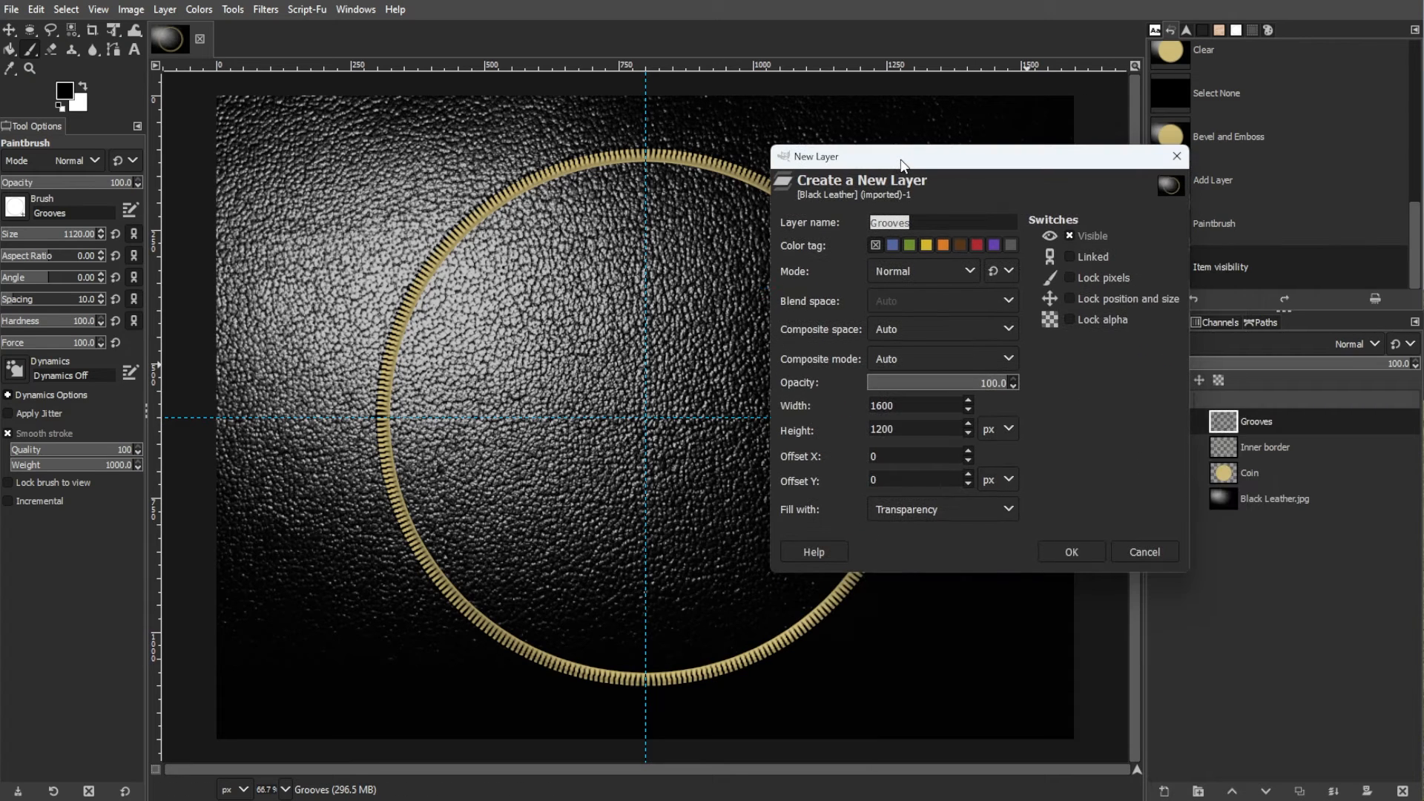
{"action": "type", "text": "Inner ring"}
{"action": "key", "text": "Return"}
Set the foreground colour to cebb78
{"action": "left_click", "coordinate": [64, 90]}
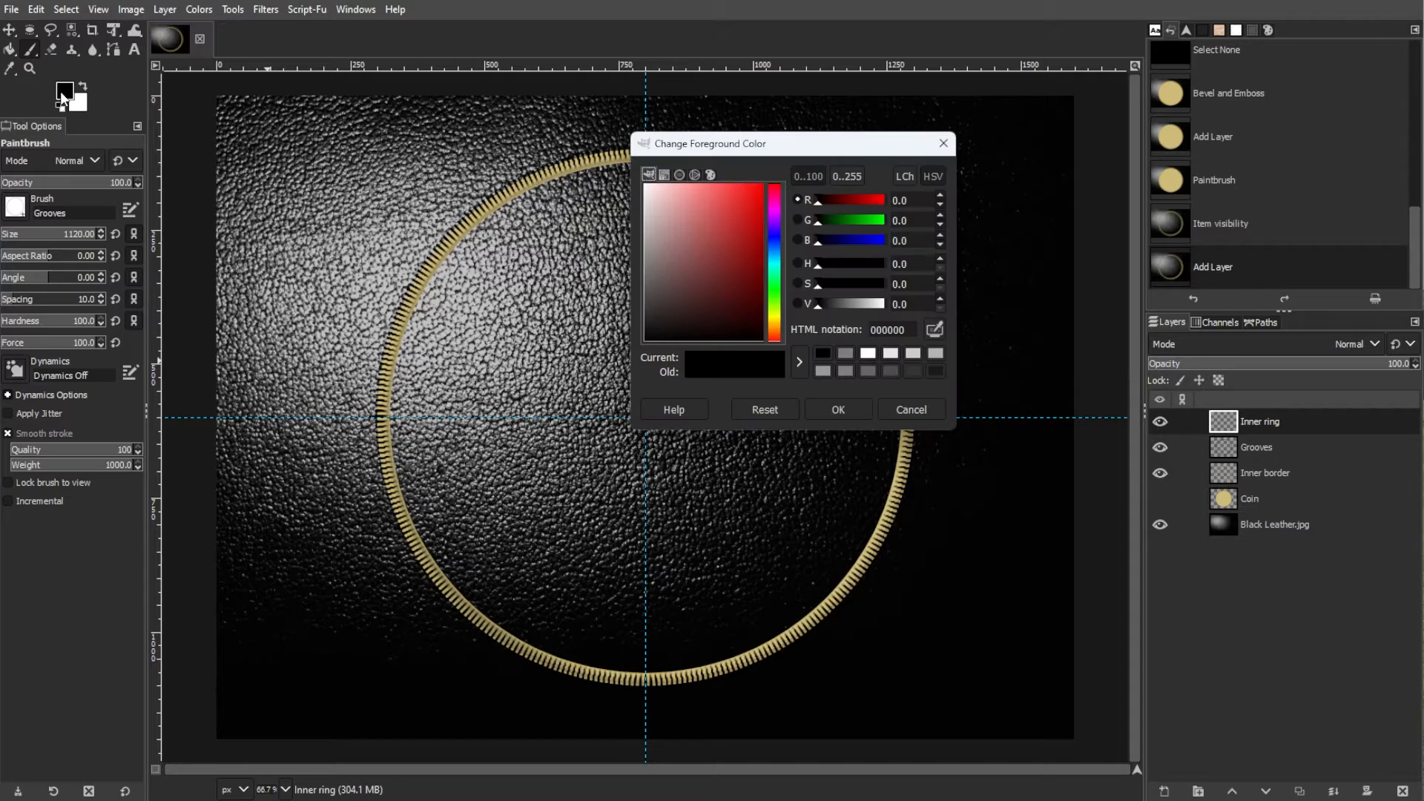
{"action": "double_click", "coordinate": [917, 328]}
{"action": "type", "text": "cebb78"}
{"action": "left_click", "coordinate": [841, 408]}
Stamp the Ring Hardness 100 brush once at size 700 on the Inner ring layer, centred on the guide intersection
{"action": "left_click", "coordinate": [15, 209]}
{"action": "scroll", "coordinate": [94, 386], "scroll_direction": "down", "scroll_amount": 3}
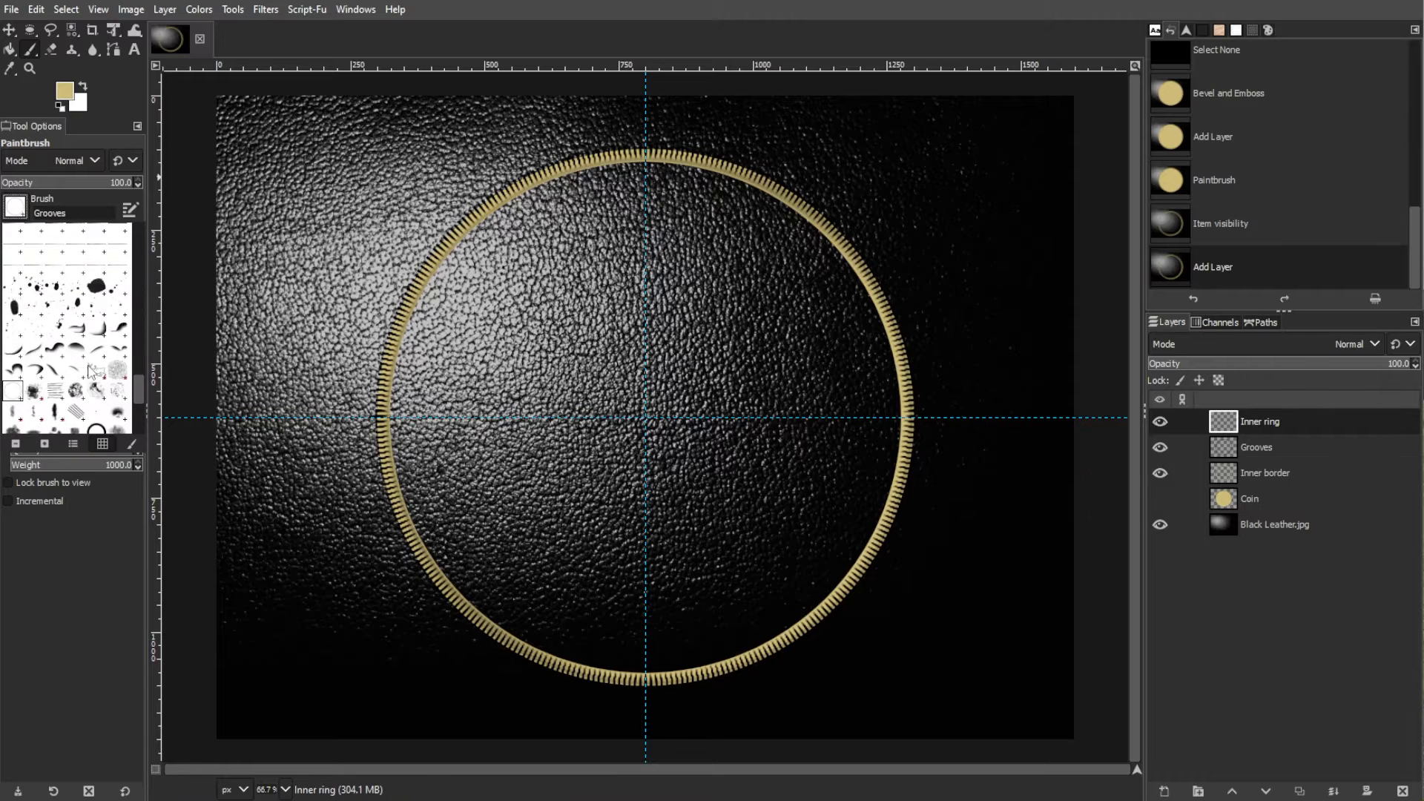
{"action": "left_click", "coordinate": [97, 402]}
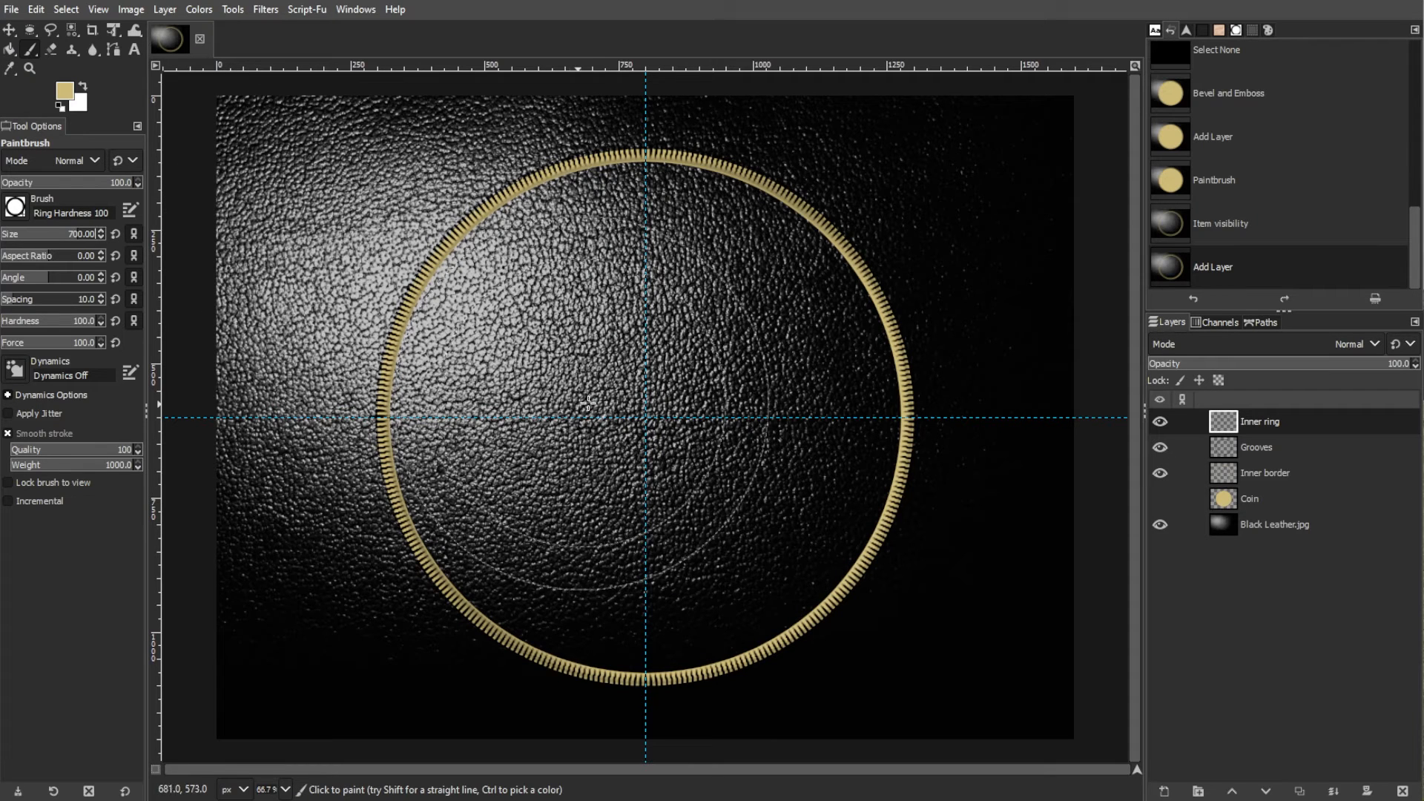
{"action": "left_click", "coordinate": [646, 419]}
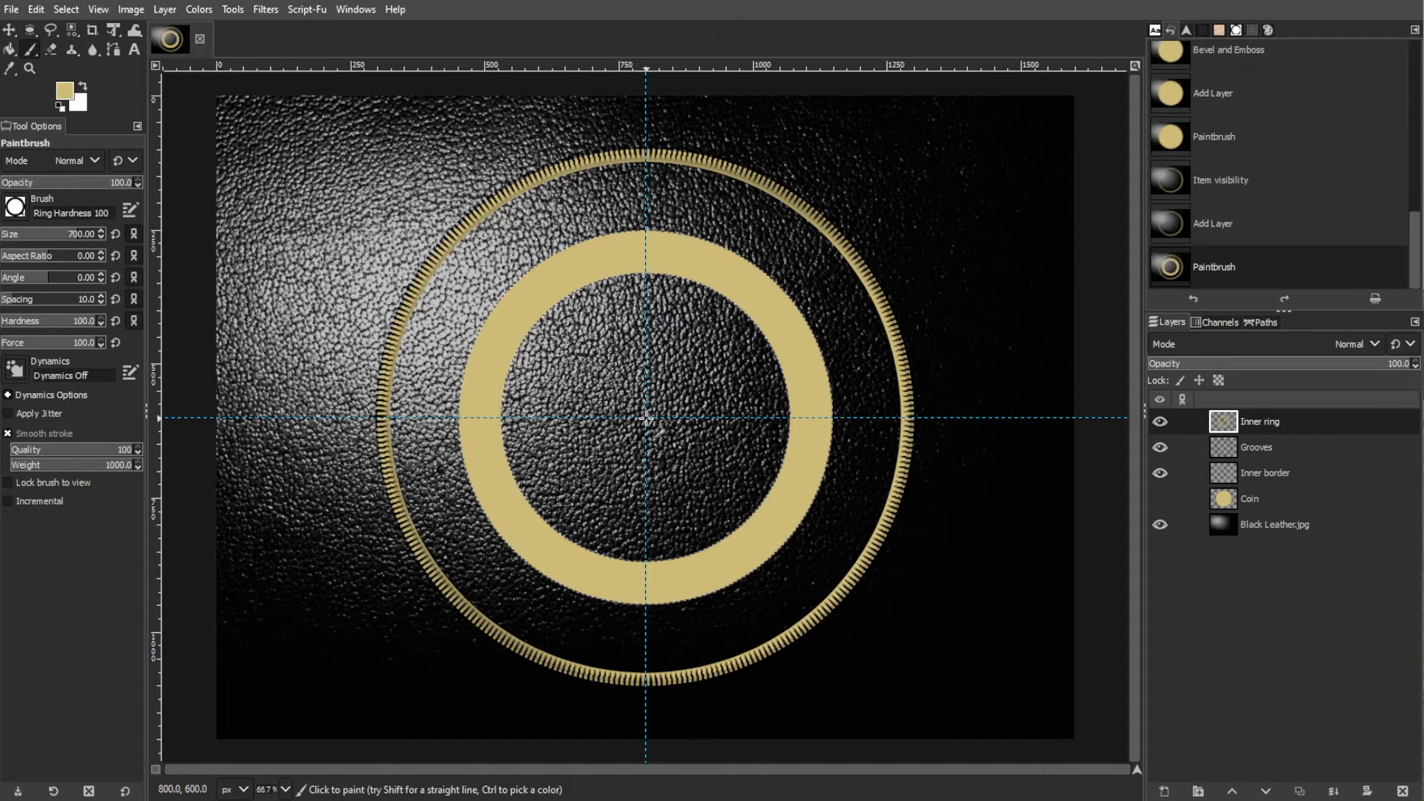
Apply a Gaussian Blur of 1.50 in X and Y to the Inner ring layer
{"action": "left_click", "coordinate": [264, 10]}
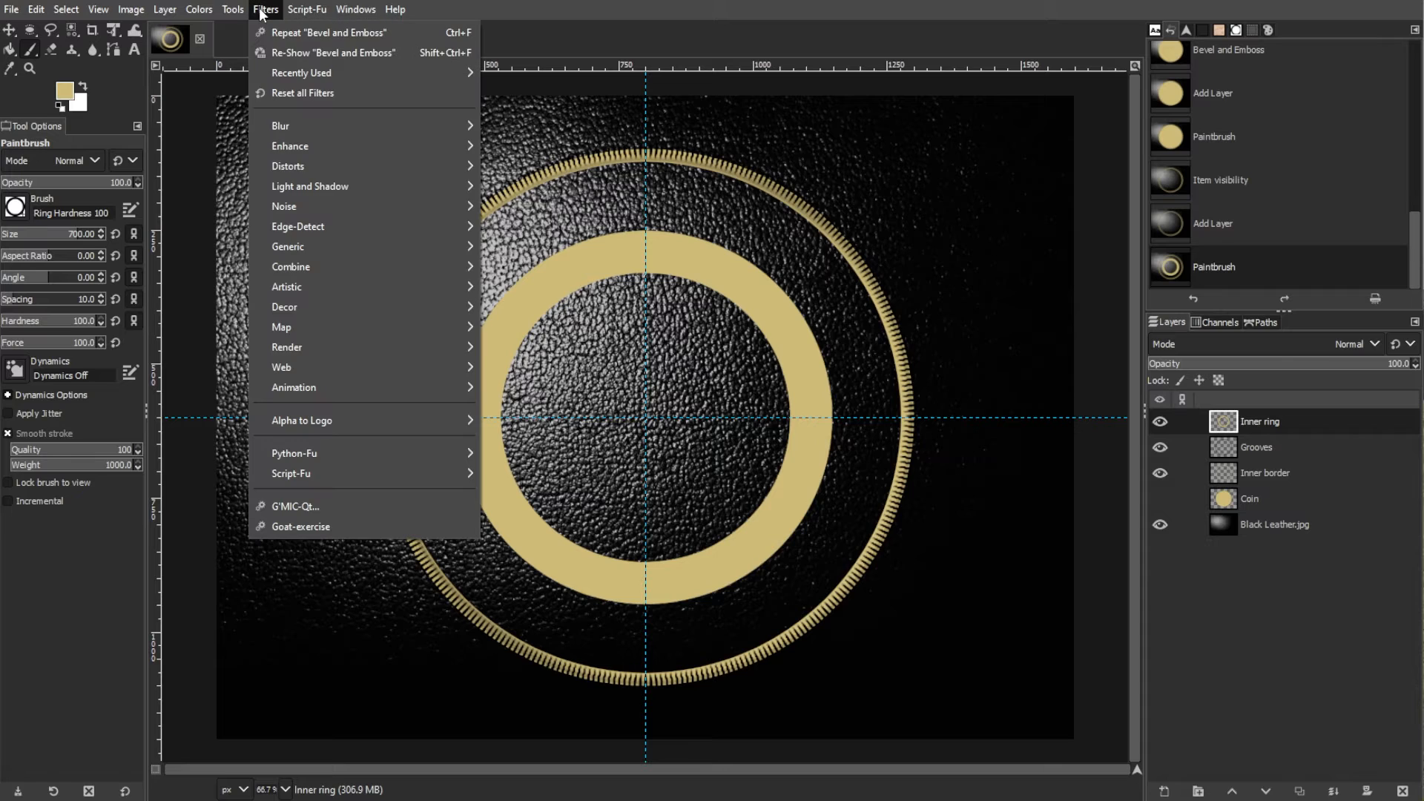
{"action": "mouse_move", "coordinate": [261, 131]}
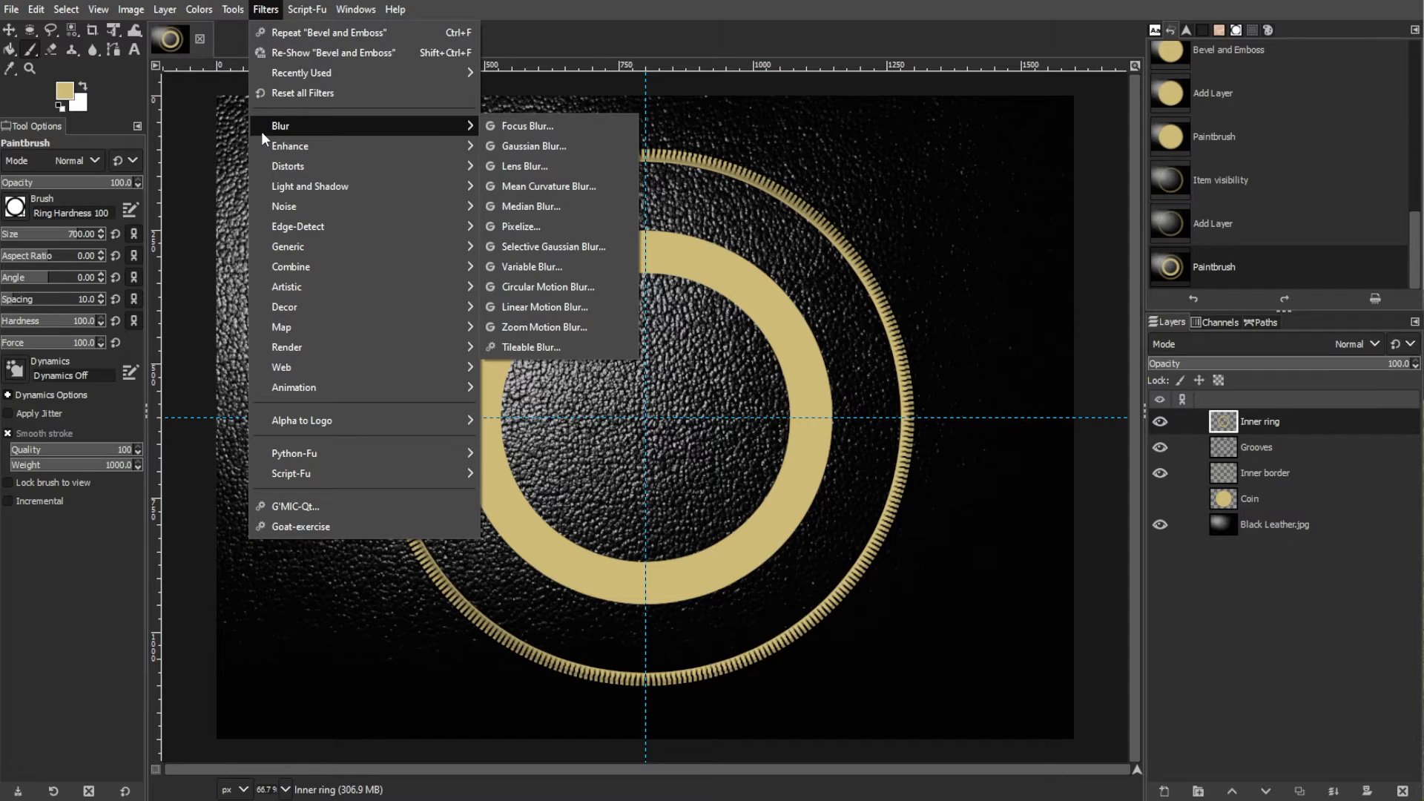
{"action": "left_click", "coordinate": [500, 141]}
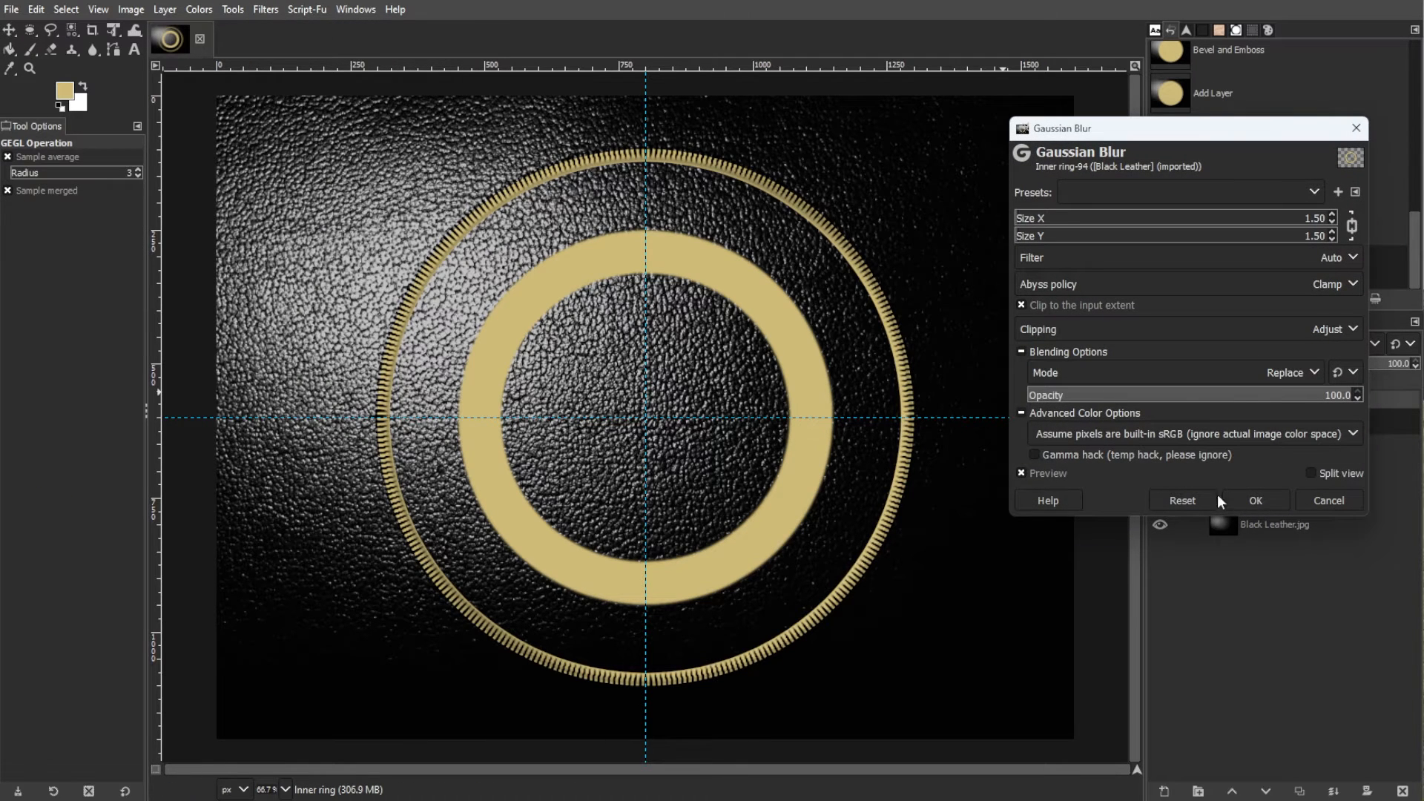
{"action": "left_click", "coordinate": [1259, 500]}
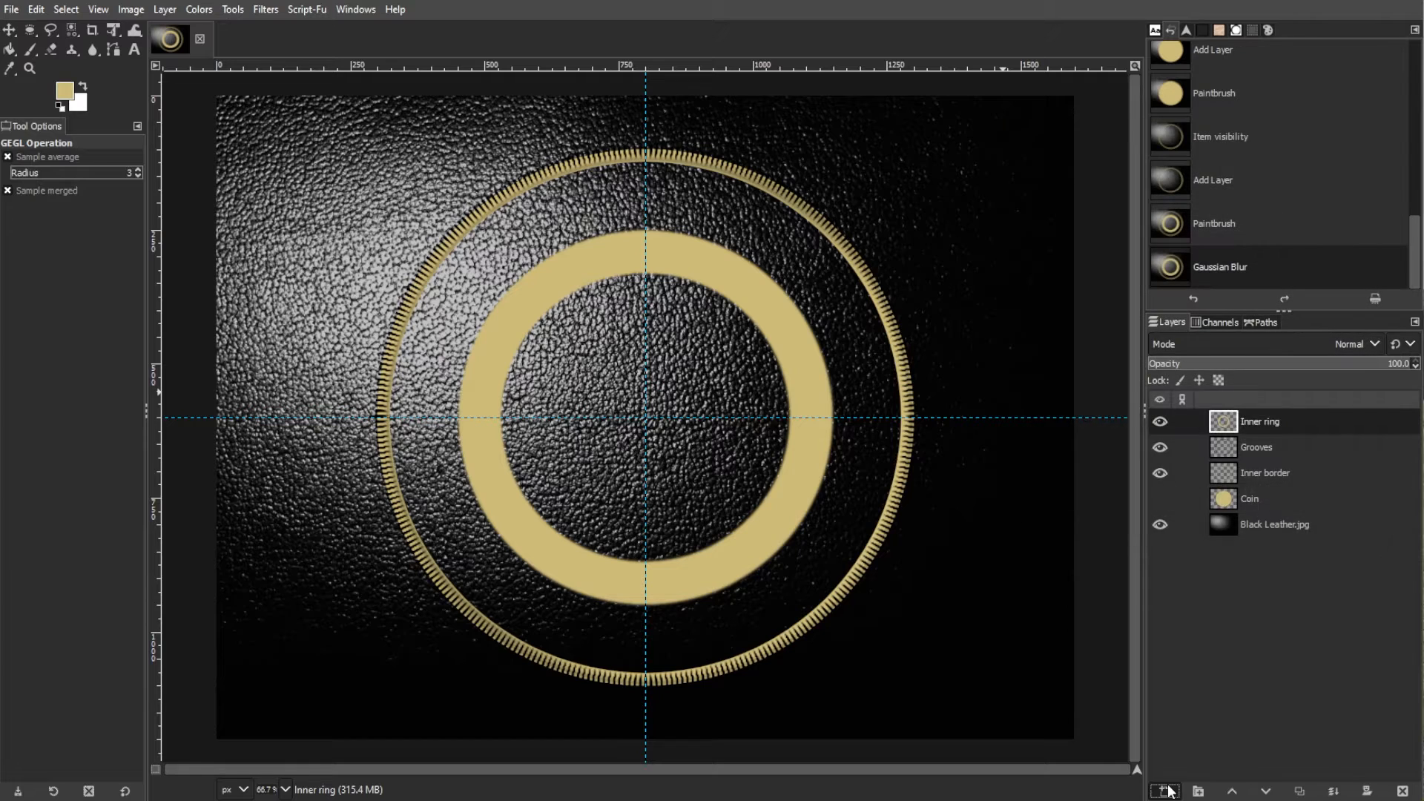
Add a new transparent layer named "Design" above the Inner ring layer
{"action": "left_click", "coordinate": [1164, 791]}
{"action": "type", "text": "Desig"}
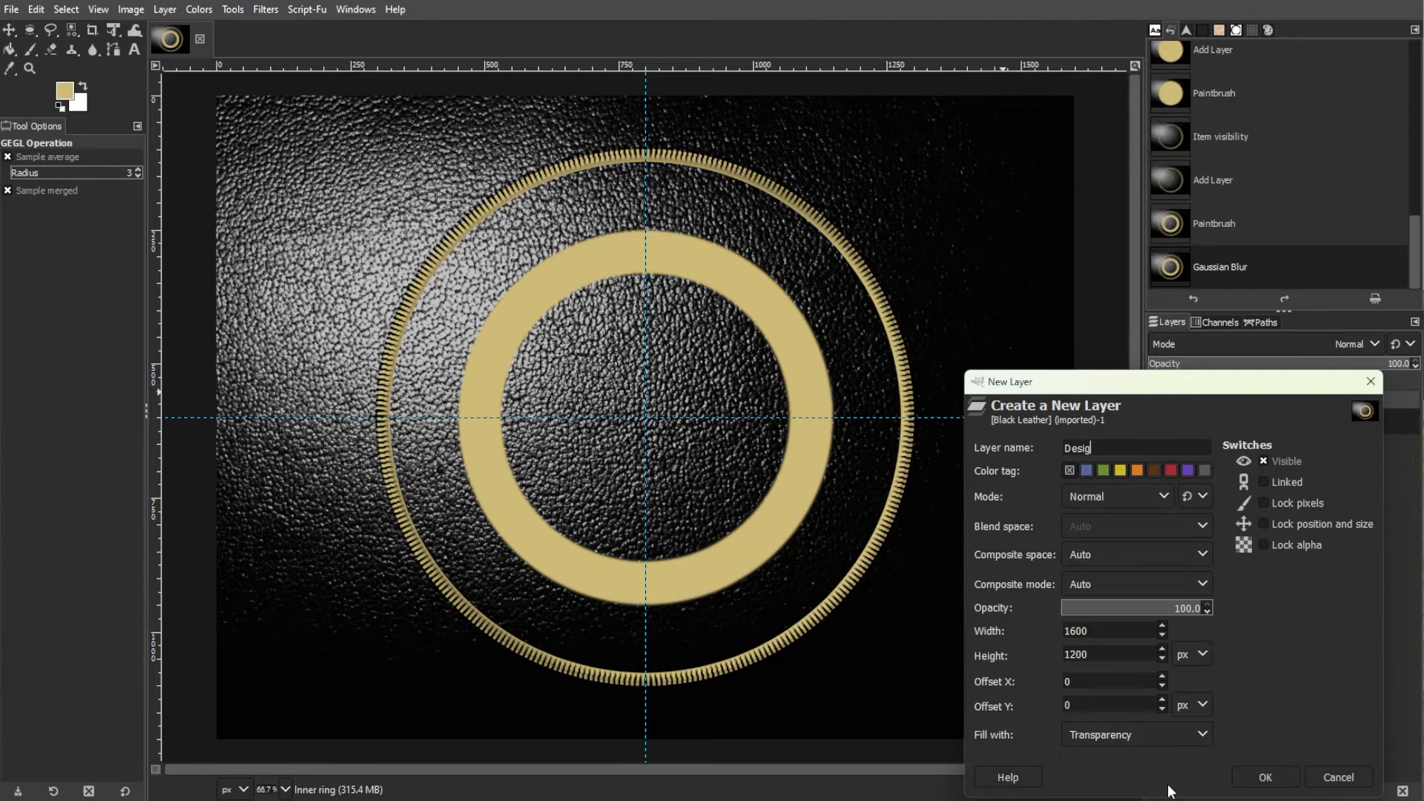
{"action": "type", "text": "n"}
{"action": "key", "text": "Return"}
Stamp the Stars design brush once at size 695 on the Design layer, centred on the guide intersection, and check it with Inner ring briefly hidden
{"action": "left_click", "coordinate": [30, 47]}
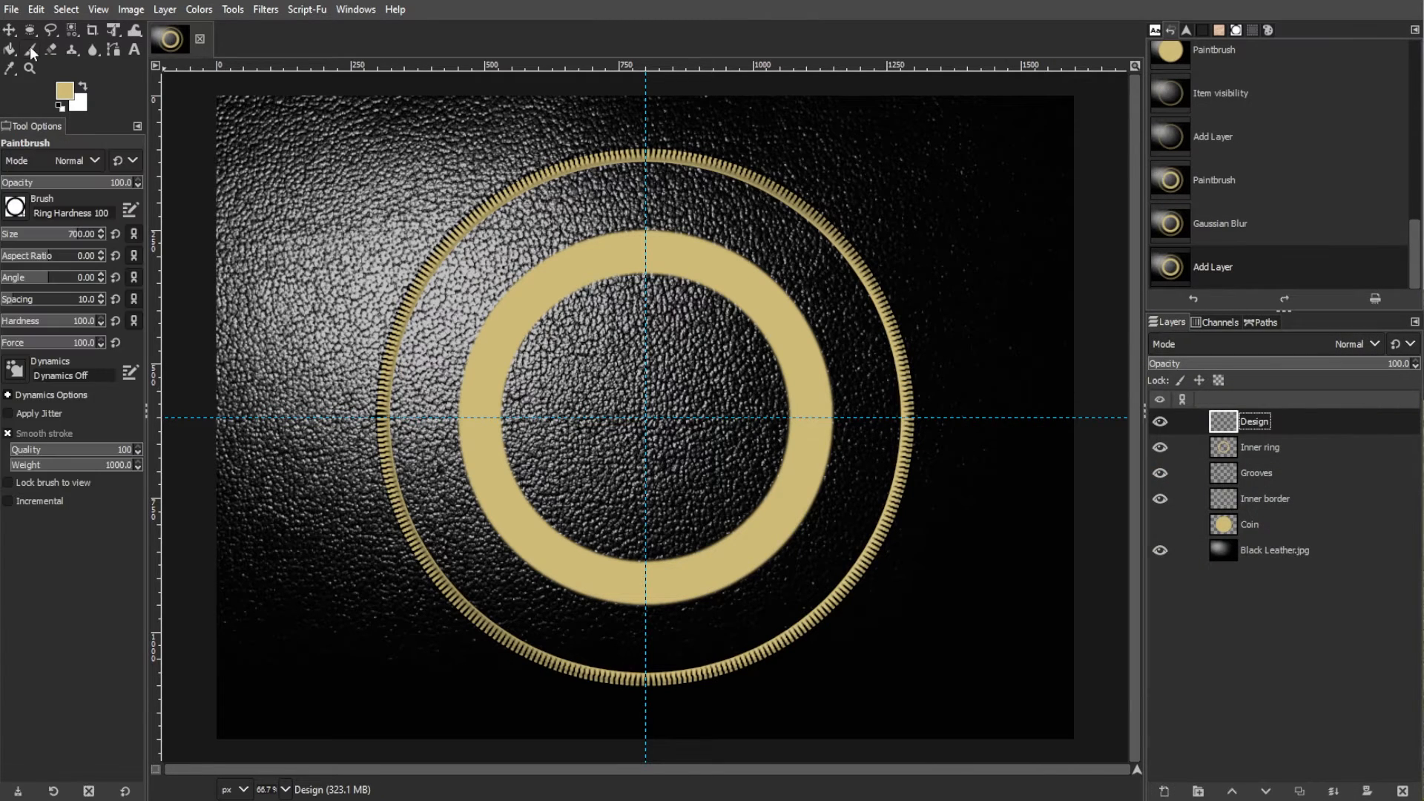
{"action": "left_click", "coordinate": [15, 206]}
{"action": "double_click", "coordinate": [83, 328]}
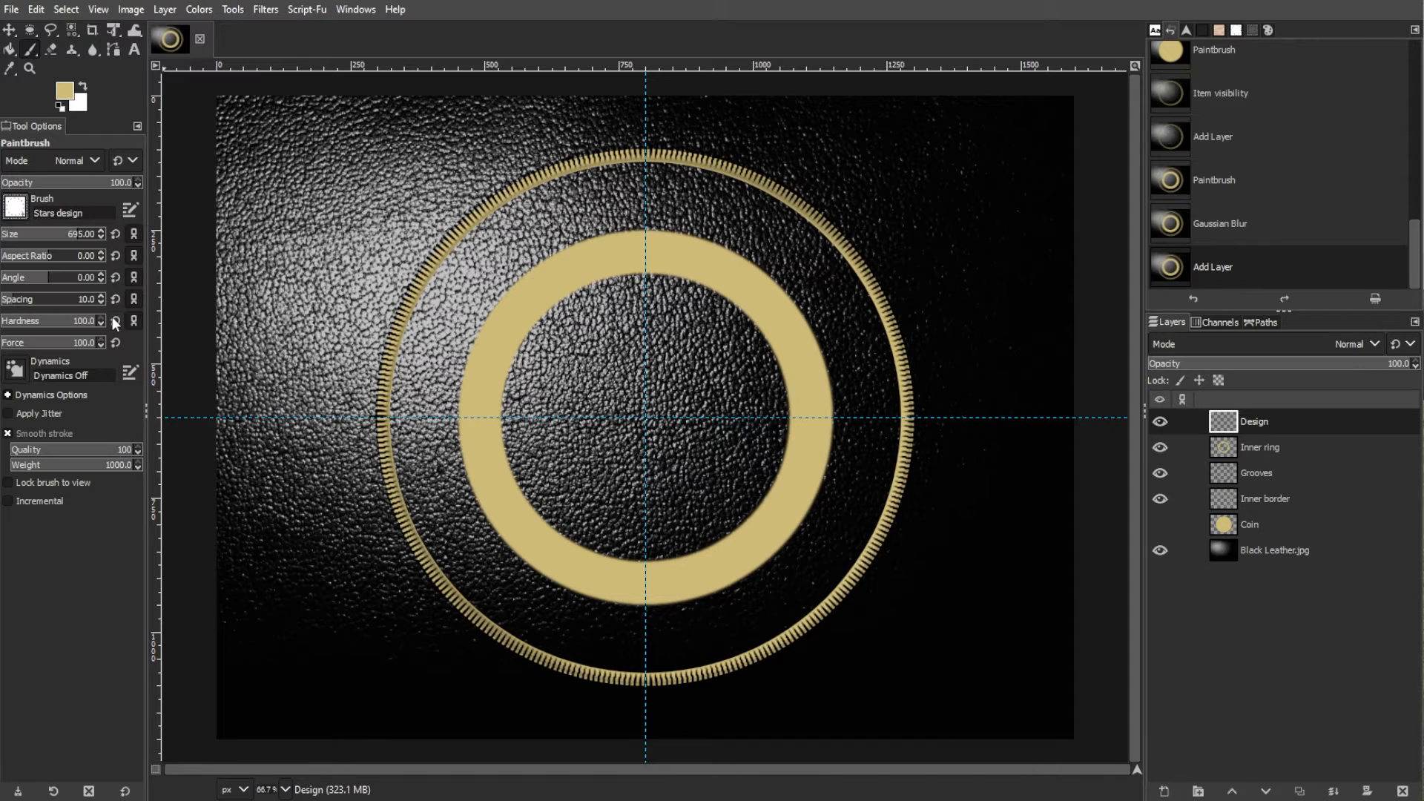
{"action": "left_click", "coordinate": [645, 416]}
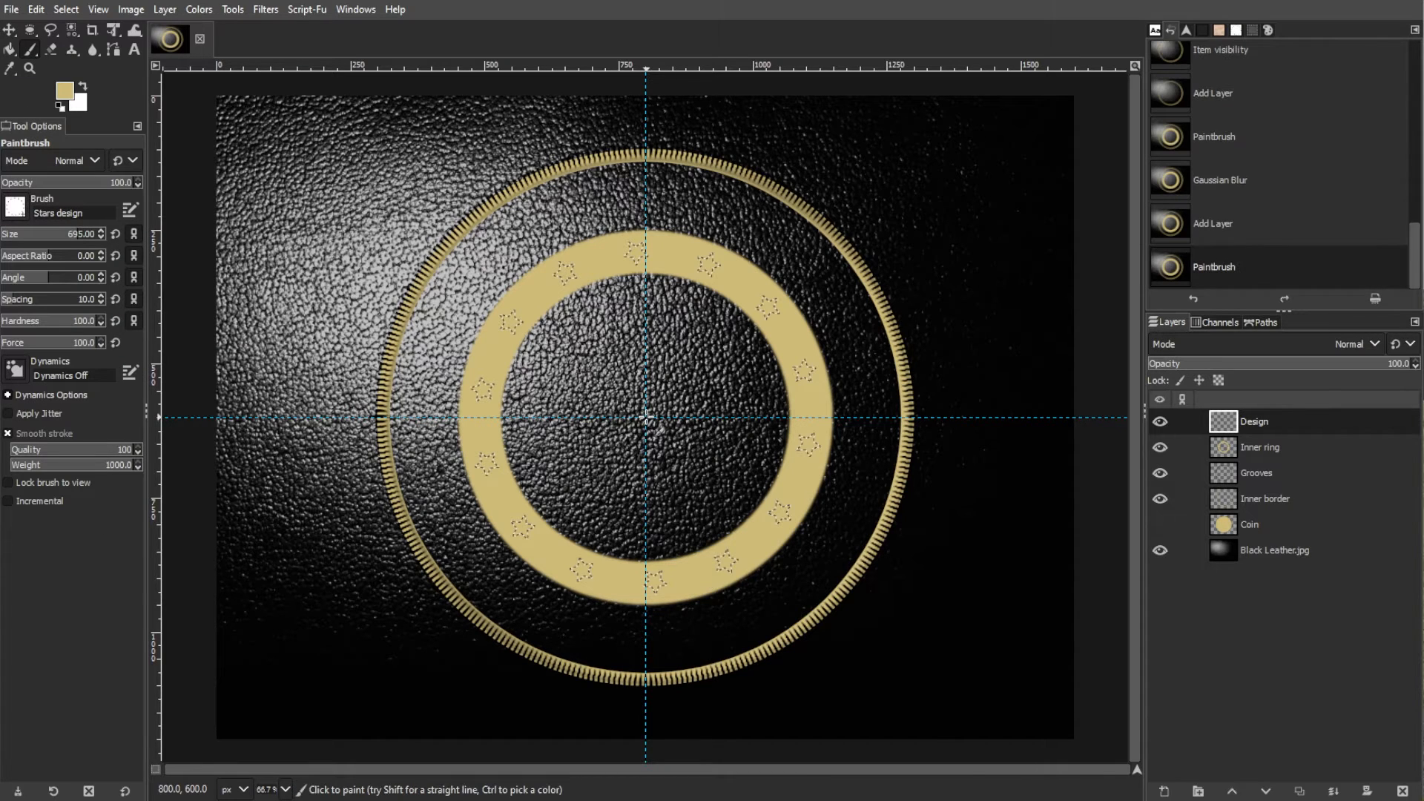
{"action": "left_click", "coordinate": [1160, 447]}
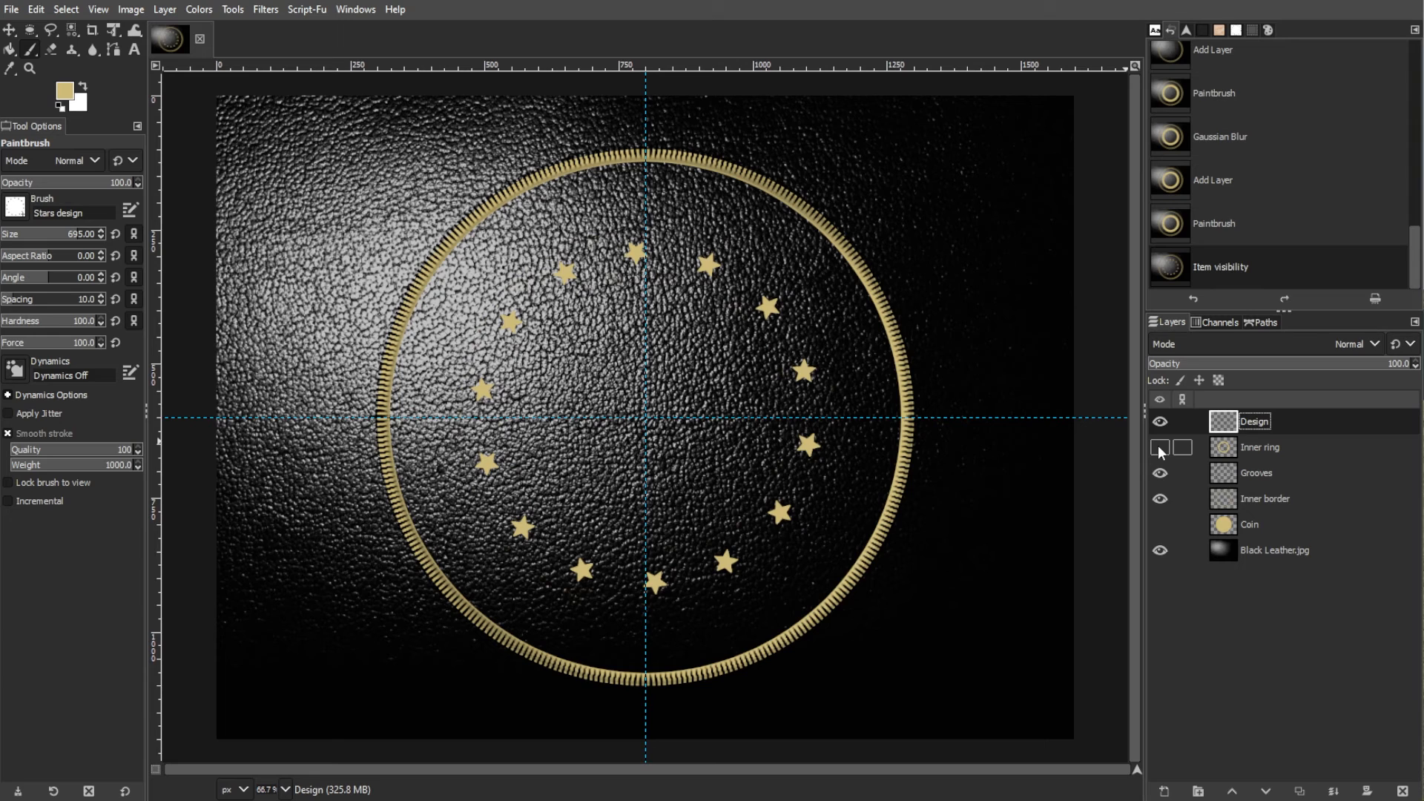
{"action": "left_click", "coordinate": [1158, 448]}
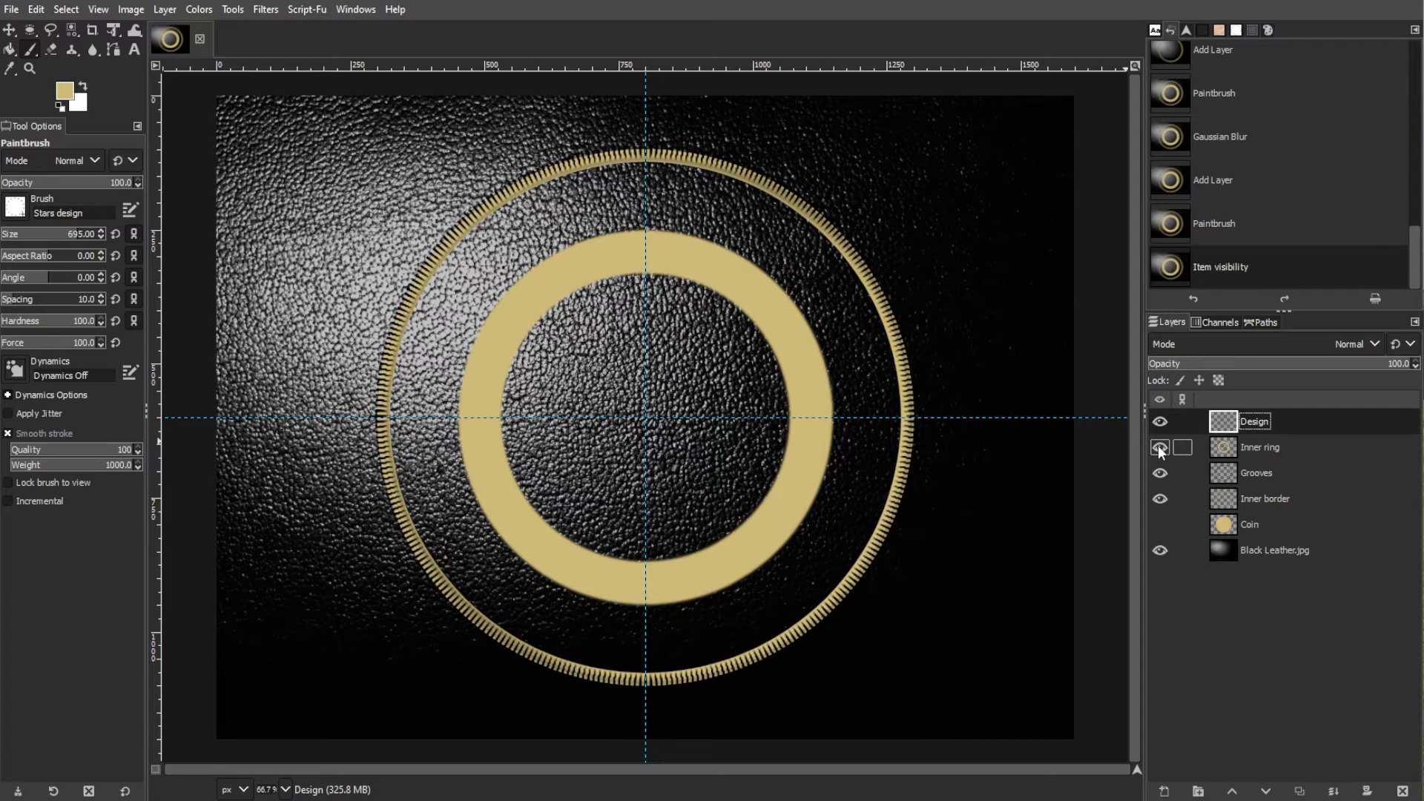
Add a new transparent layer named "Legend" on top of the Design layer
{"action": "left_click", "coordinate": [1164, 791]}
{"action": "type", "text": "Le"}
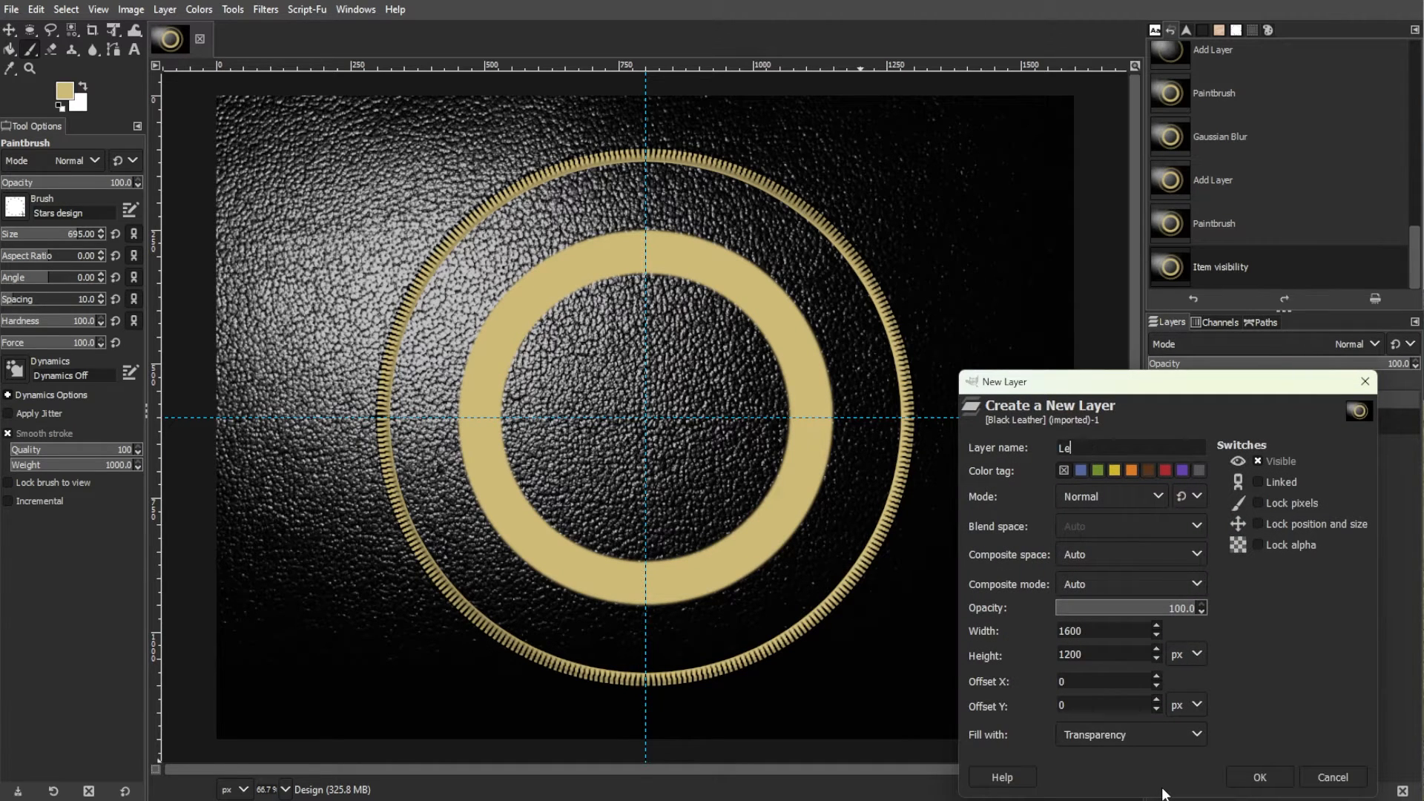
{"action": "type", "text": "gend"}
{"action": "key", "text": "Return"}
Draw an upper half-circle path about 830 px wide between the grooves and the inner ring, with both anchors on the horizontal guide
{"action": "left_click", "coordinate": [111, 50]}
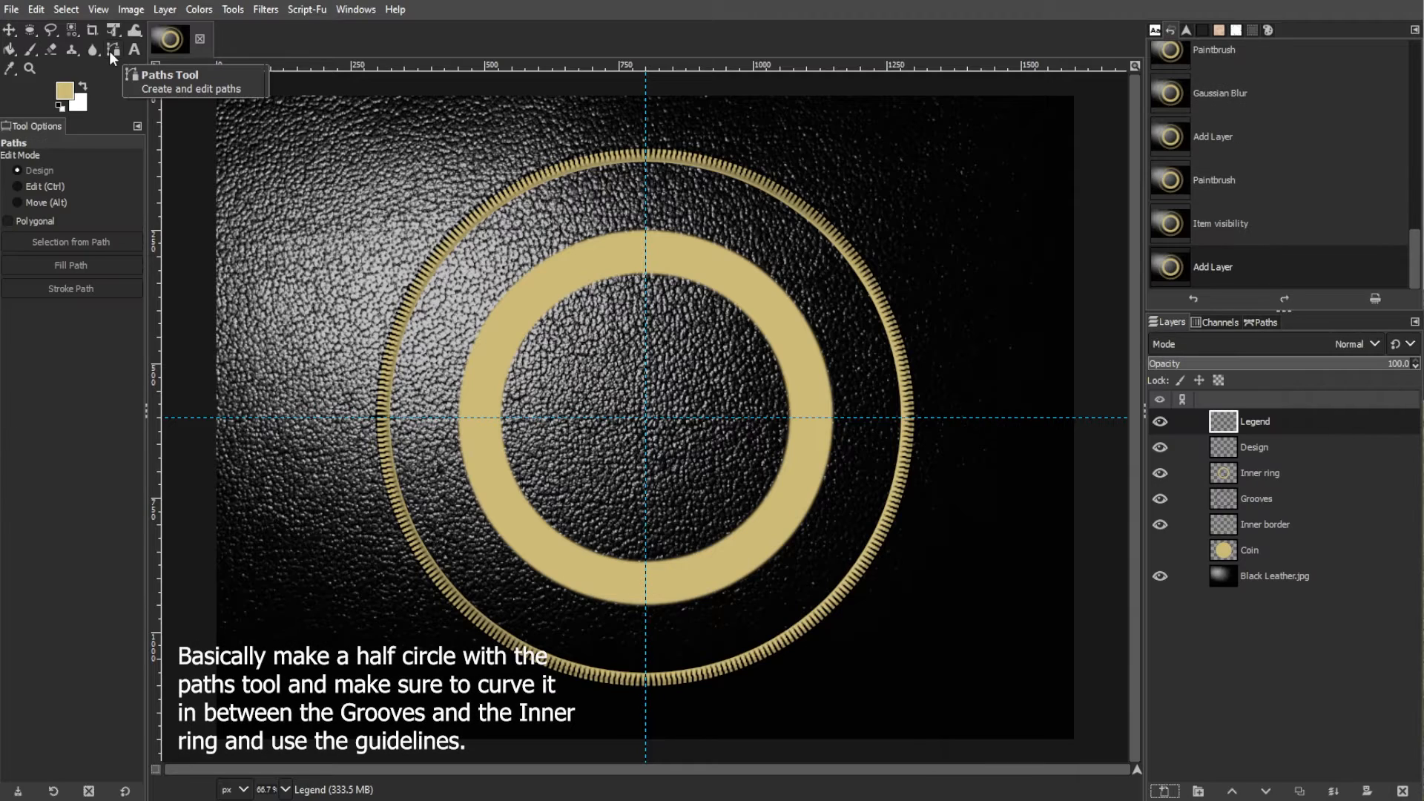
{"action": "left_click_drag", "start_coordinate": [424, 418], "coordinate": [424, 630]}
{"action": "mouse_move", "coordinate": [868, 417]}
{"action": "left_mouse_down"}
{"action": "mouse_move", "coordinate": [867, 734]}
{"action": "mouse_move", "coordinate": [868, 719]}
{"action": "left_mouse_up"}
{"action": "left_click", "coordinate": [424, 418]}
{"action": "left_click_drag", "start_coordinate": [424, 713], "coordinate": [424, 123]}
{"action": "left_click", "coordinate": [868, 418]}
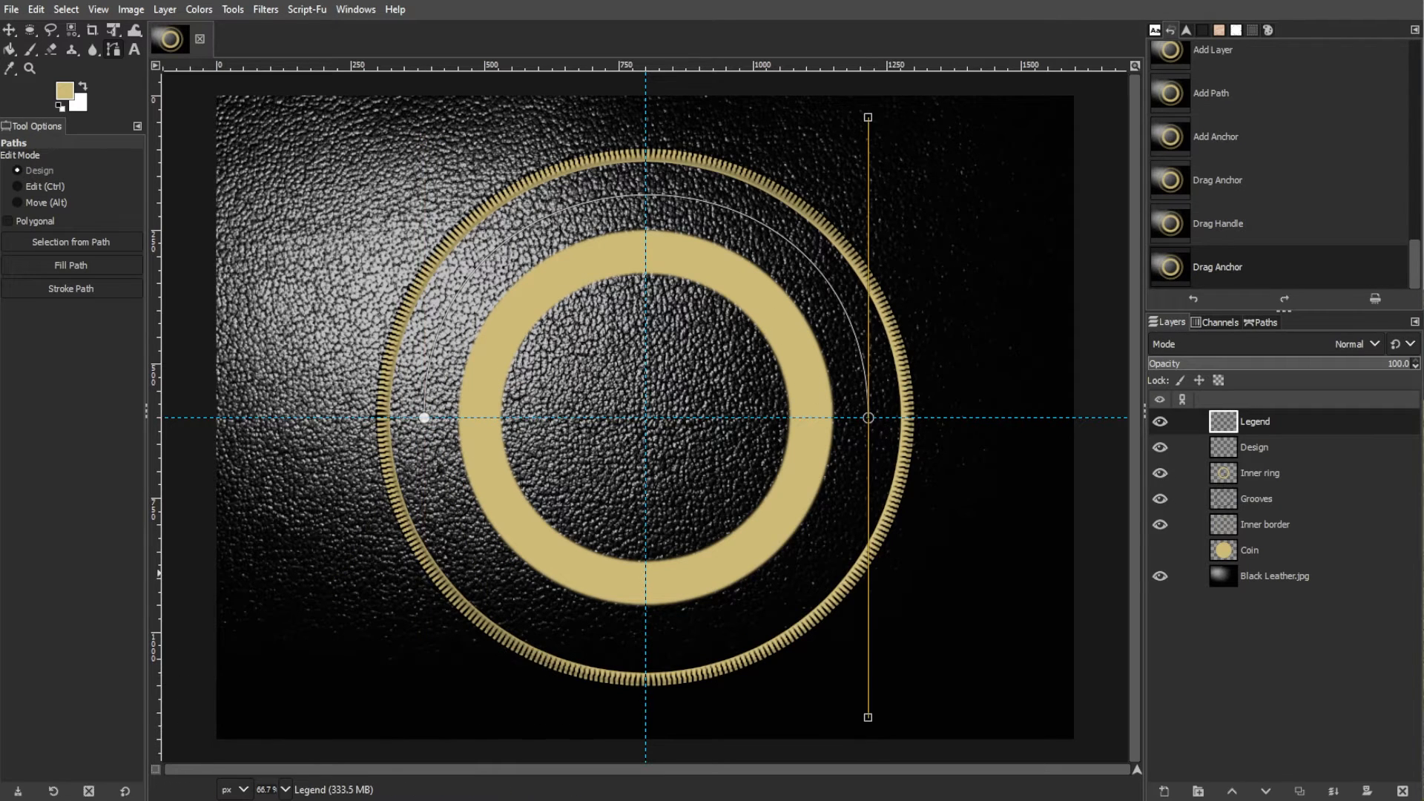
Leave path editing and make the half-circle path visible
{"action": "left_click", "coordinate": [9, 29]}
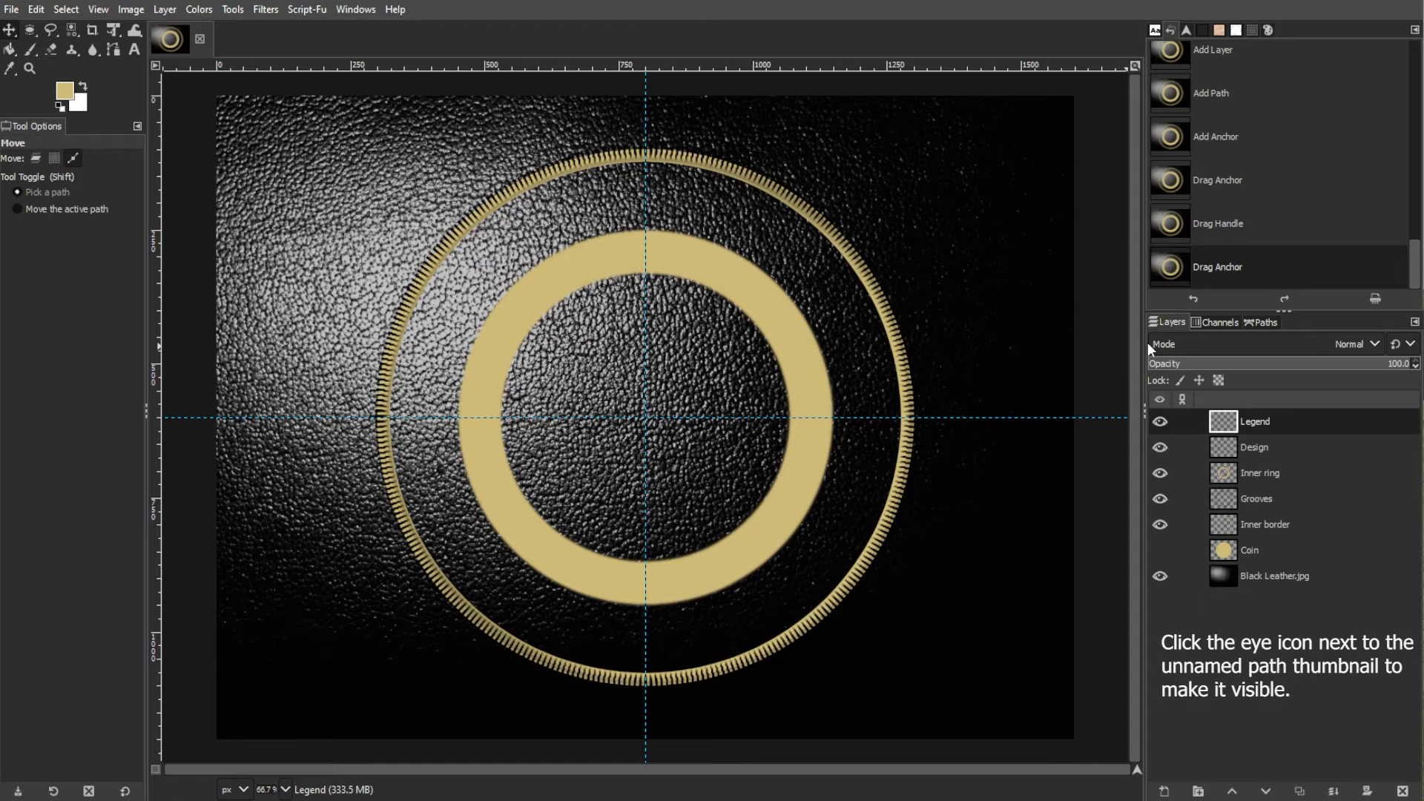
{"action": "left_click", "coordinate": [1263, 322]}
{"action": "left_click", "coordinate": [1159, 382]}
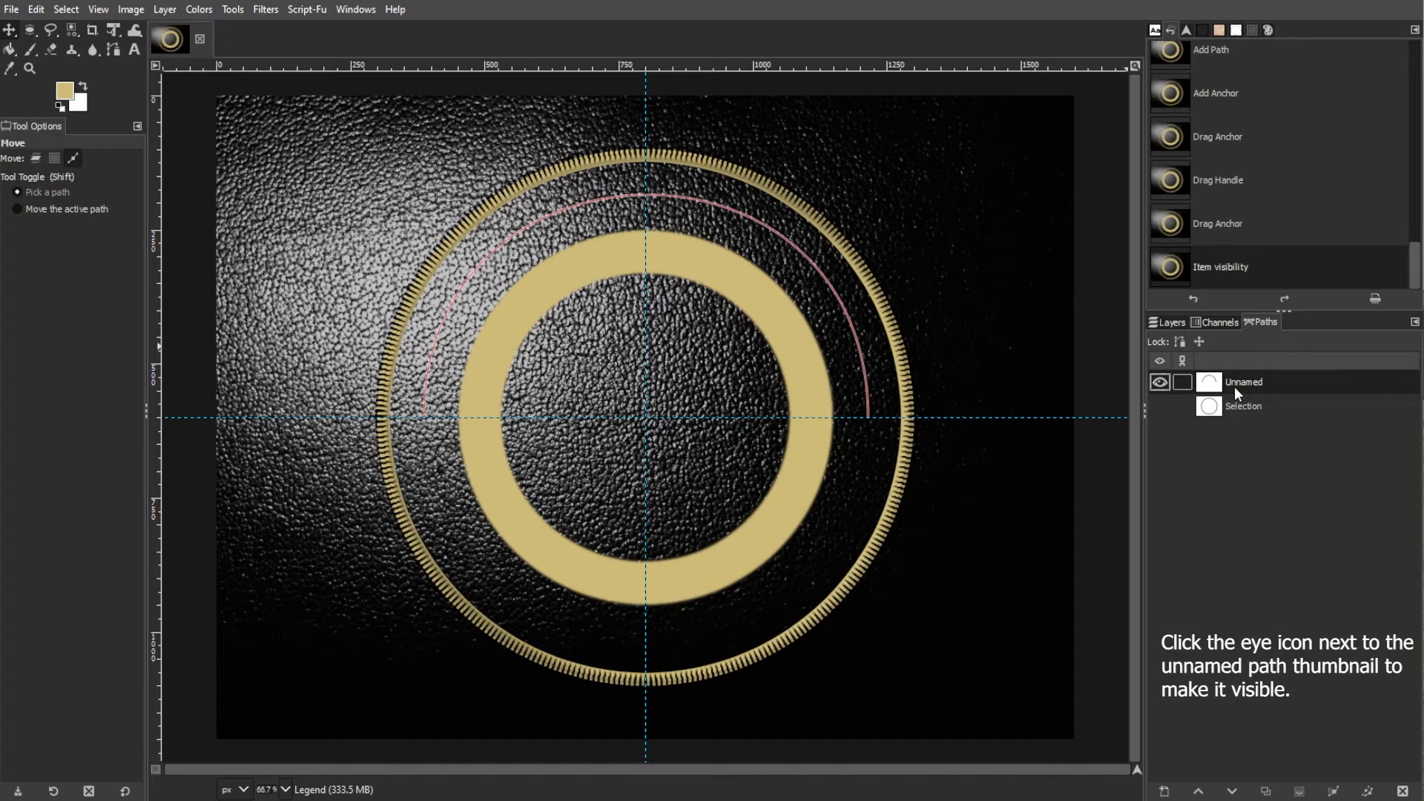
Run Text along path on the half-circle with "CREATOR CANVAS", Gotham Bold, size 110, Centered, Middle of caps and extra spacing 10
{"action": "right_click", "coordinate": [1234, 385]}
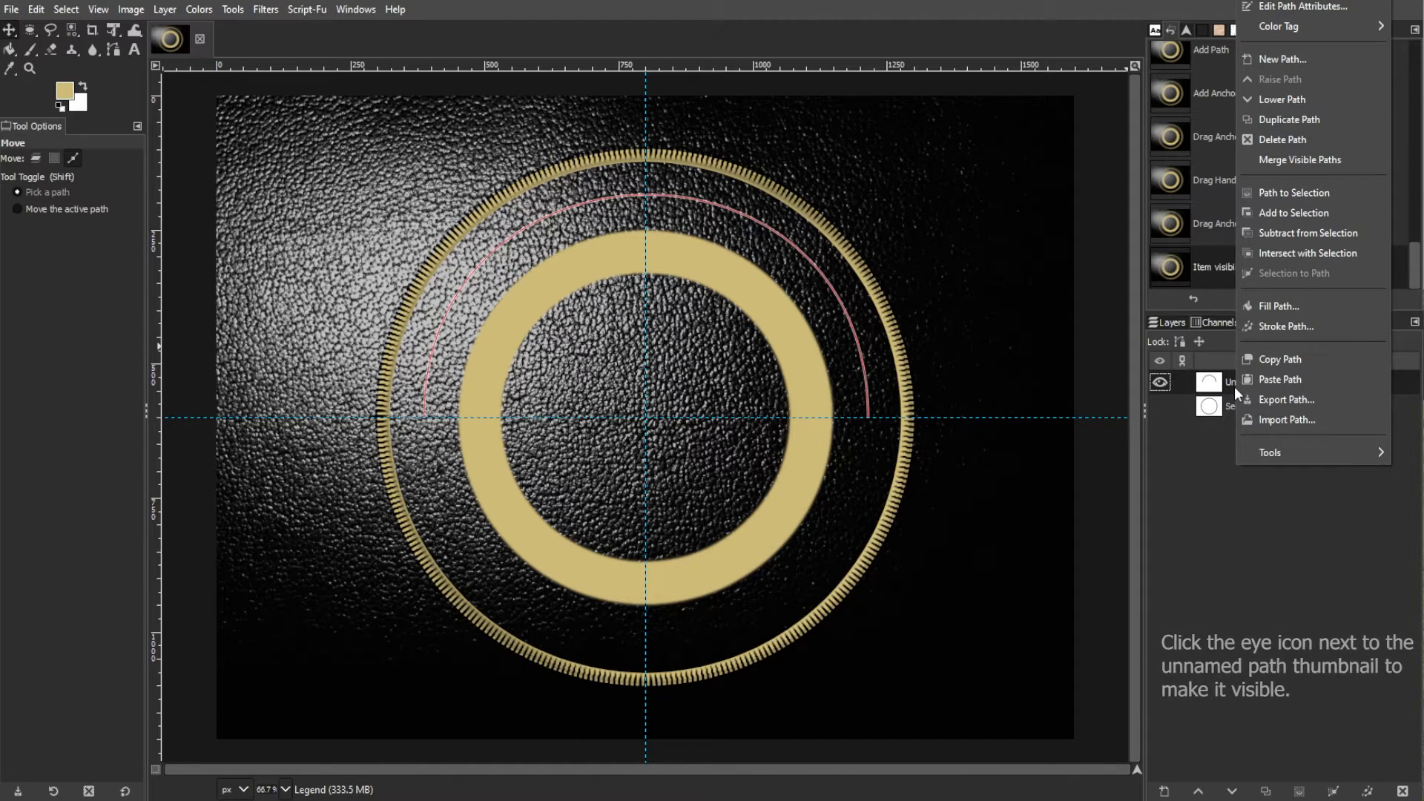
{"action": "mouse_move", "coordinate": [1283, 454]}
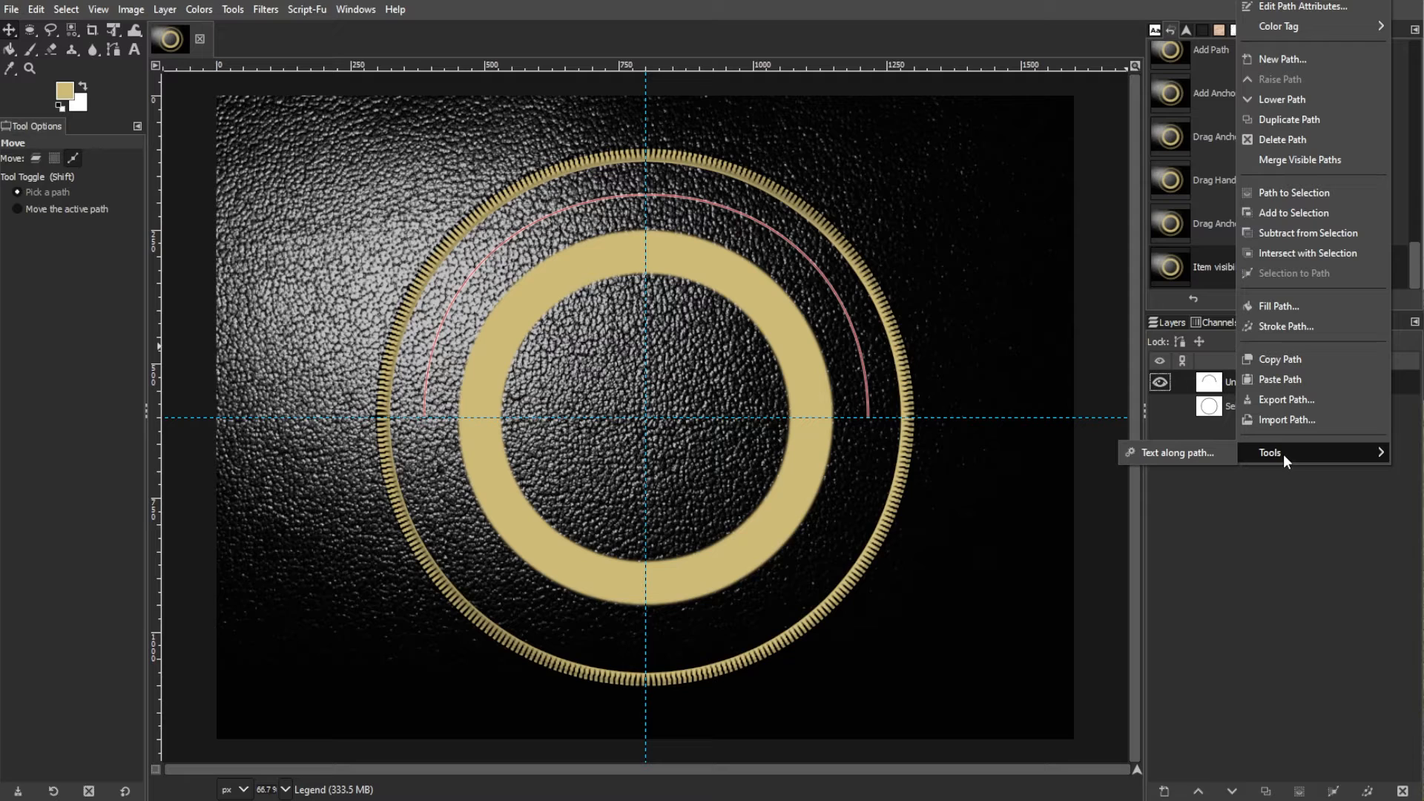
{"action": "left_click", "coordinate": [1181, 451]}
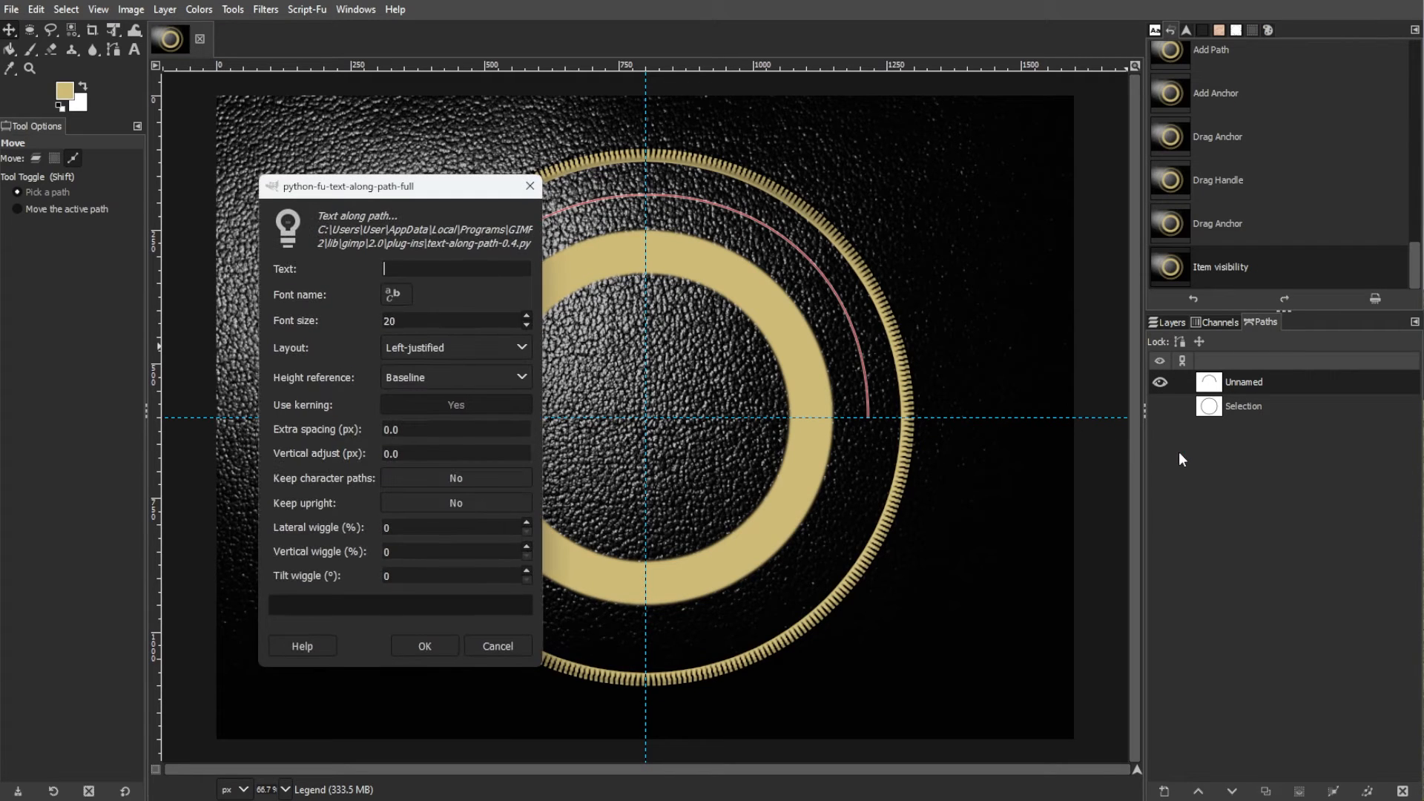
{"action": "left_click", "coordinate": [417, 429]}
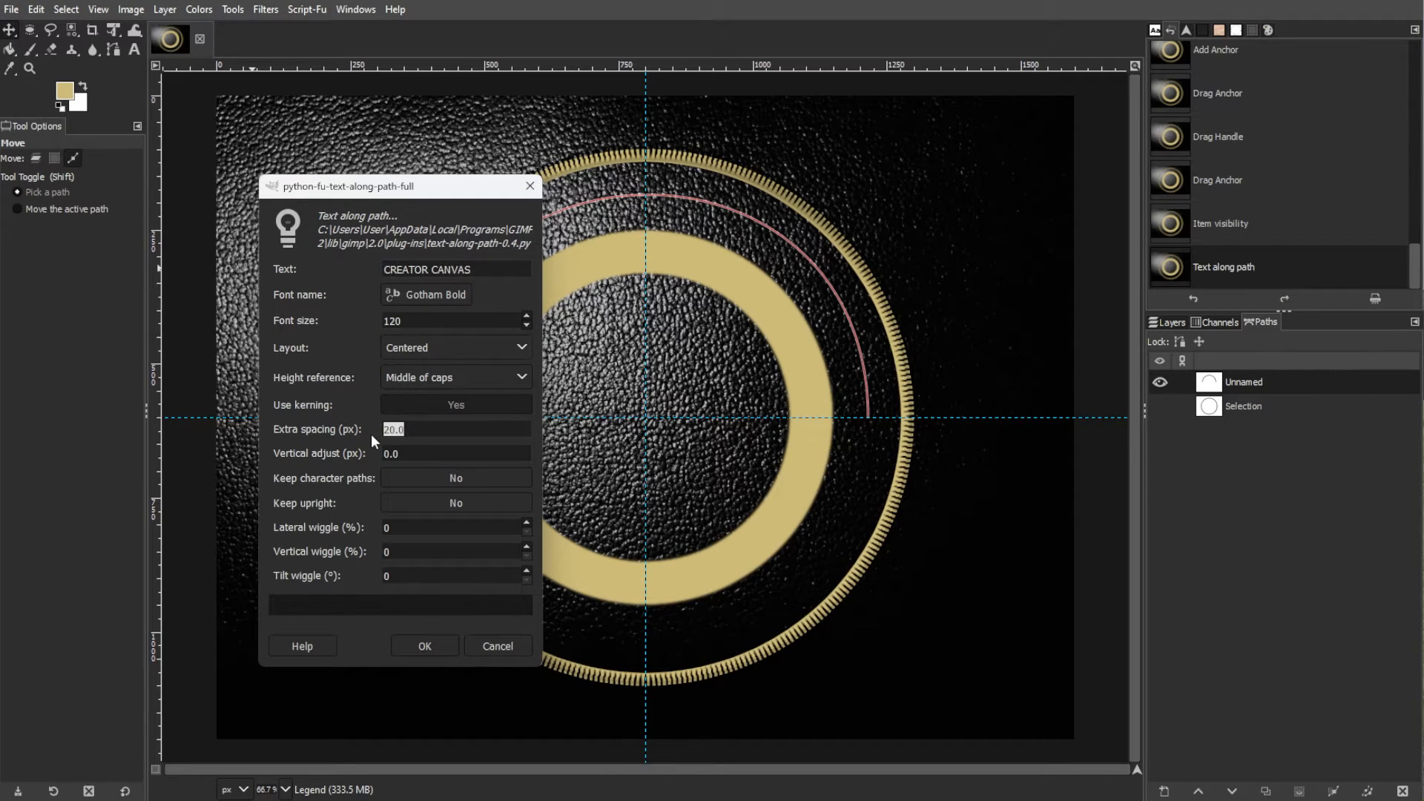
{"action": "left_click_drag", "start_coordinate": [402, 321], "coordinate": [389, 321]}
{"action": "type", "text": "10"}
{"action": "left_click", "coordinate": [414, 647]}
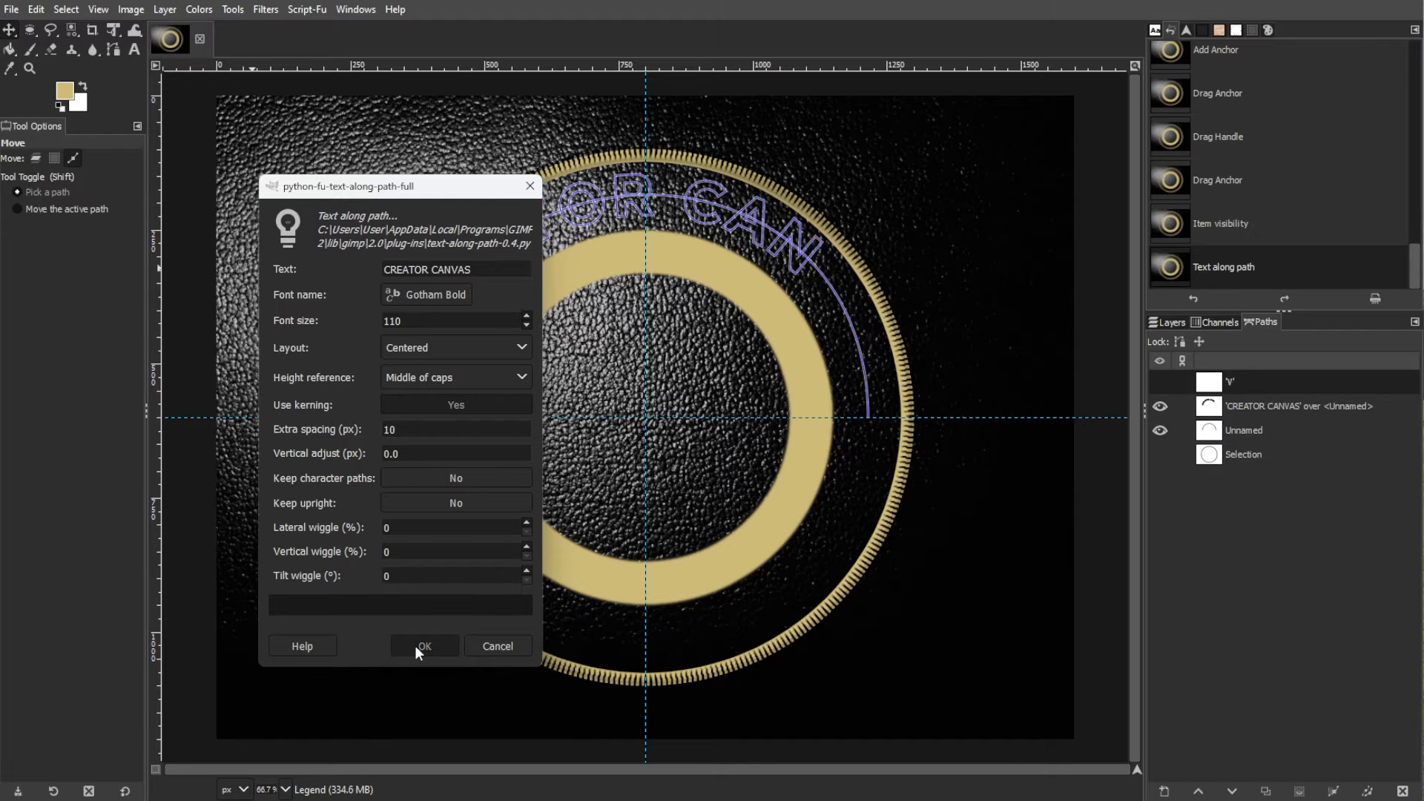
Duplicate the half-circle path, then hide the original and the CREATOR CANVAS text path
{"action": "right_click", "coordinate": [1267, 404]}
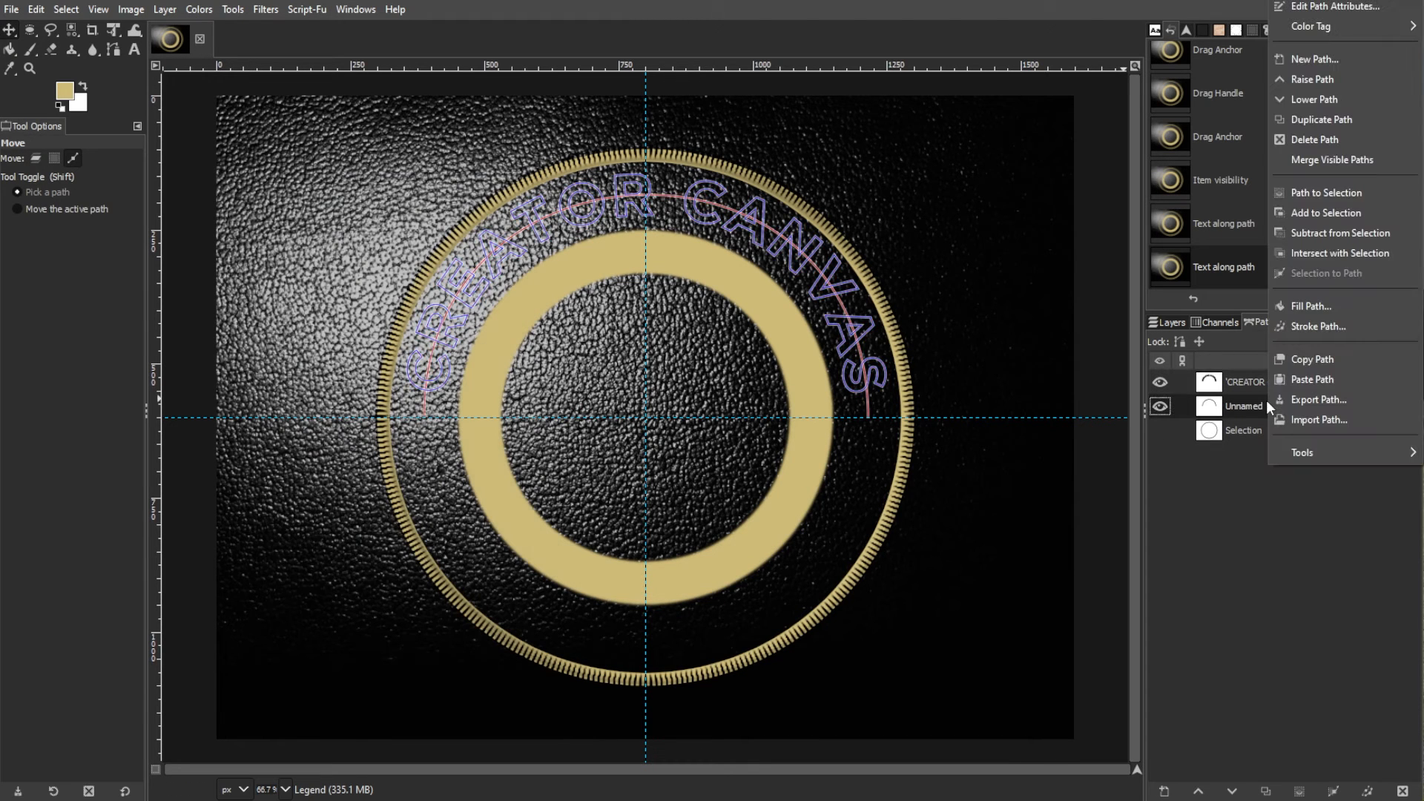
{"action": "left_click", "coordinate": [1329, 118]}
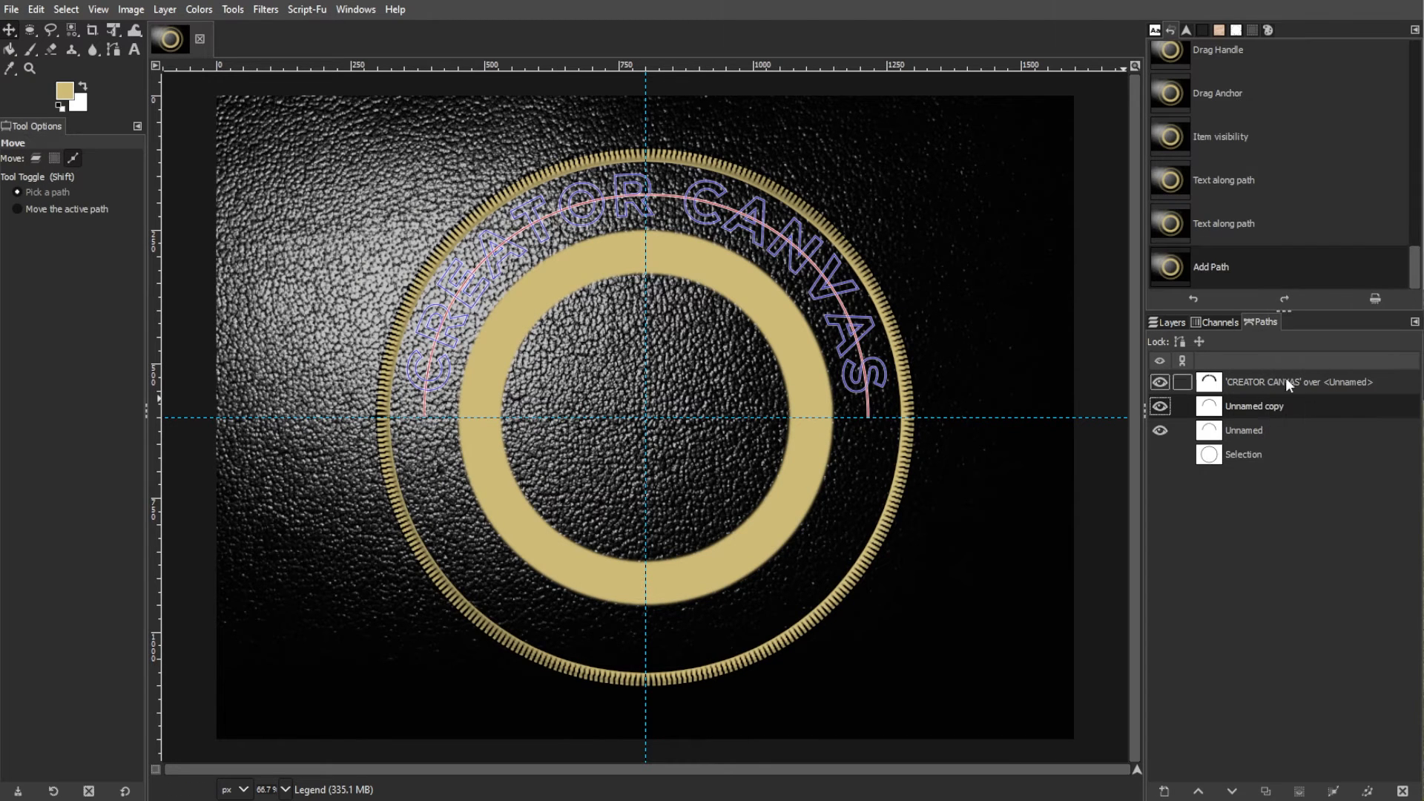
{"action": "left_click", "coordinate": [1160, 382]}
{"action": "left_click", "coordinate": [1160, 430]}
Flip the copied half-circle path vertically and move it down so its ends meet the horizontal guide
{"action": "left_click", "coordinate": [114, 30]}
{"action": "left_click", "coordinate": [189, 111]}
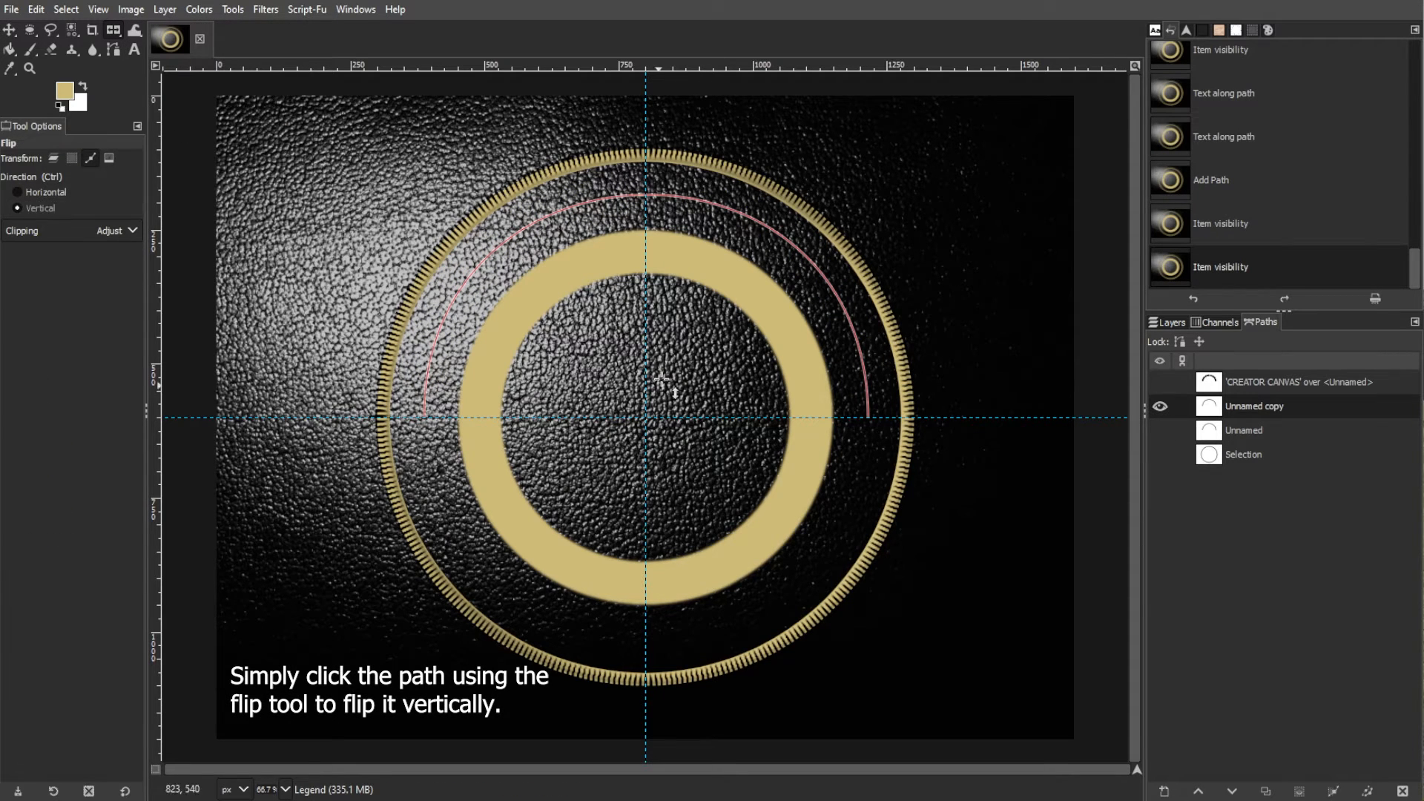
{"action": "left_click", "coordinate": [724, 205]}
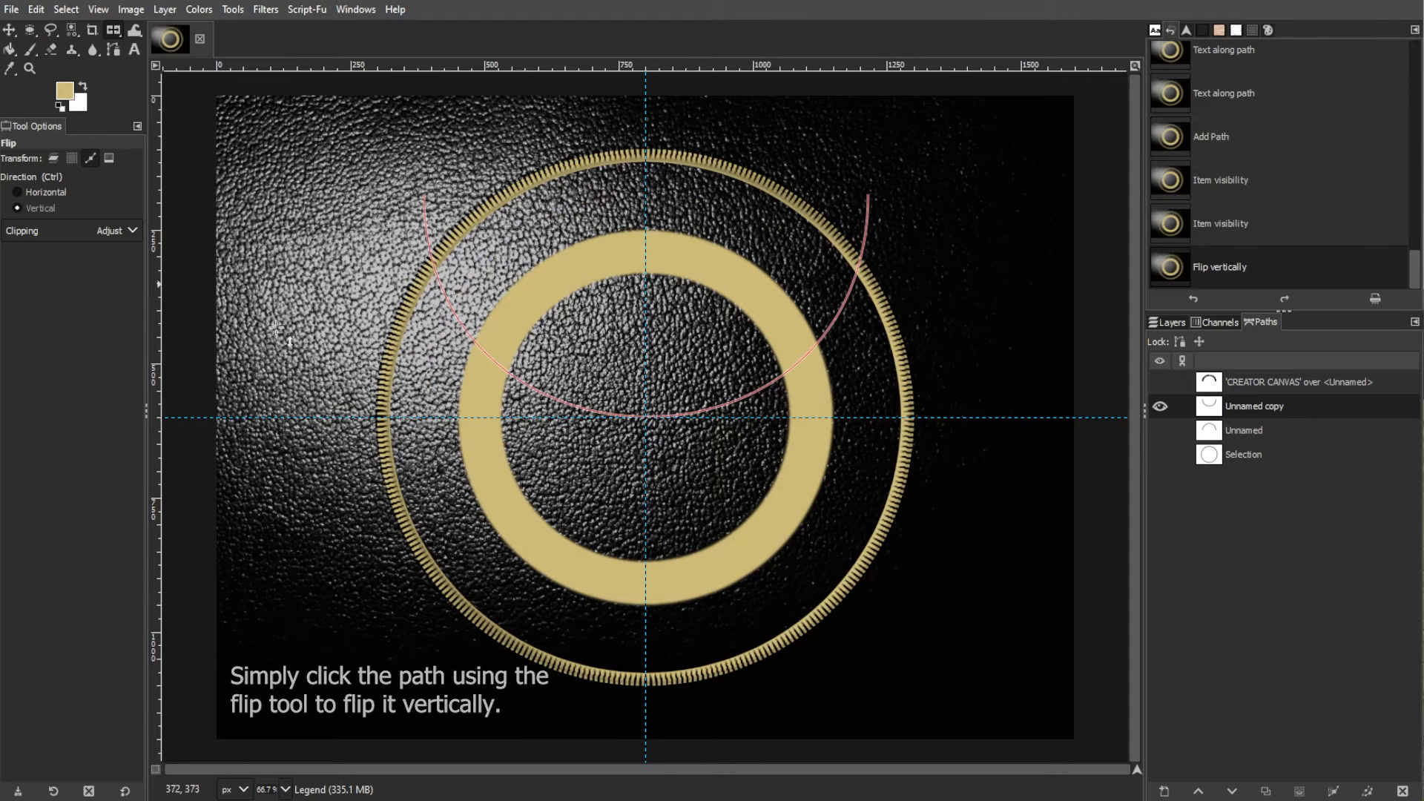
{"action": "left_click", "coordinate": [14, 36]}
{"action": "left_click_drag", "start_coordinate": [668, 427], "coordinate": [668, 635]}
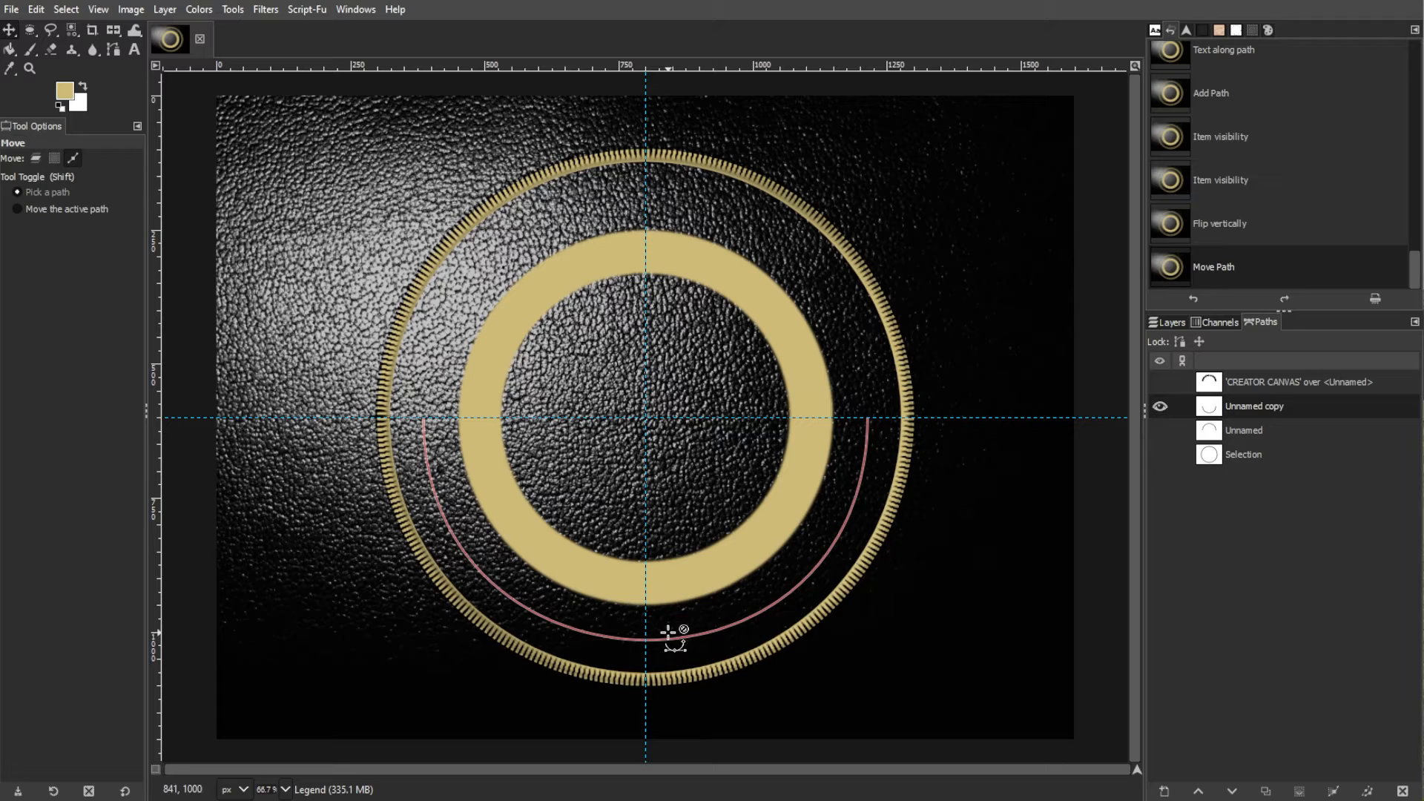
Hide the flipped path copy and start Text along path on it
{"action": "left_click", "coordinate": [1159, 406]}
{"action": "right_click", "coordinate": [1253, 410]}
{"action": "mouse_move", "coordinate": [1282, 447]}
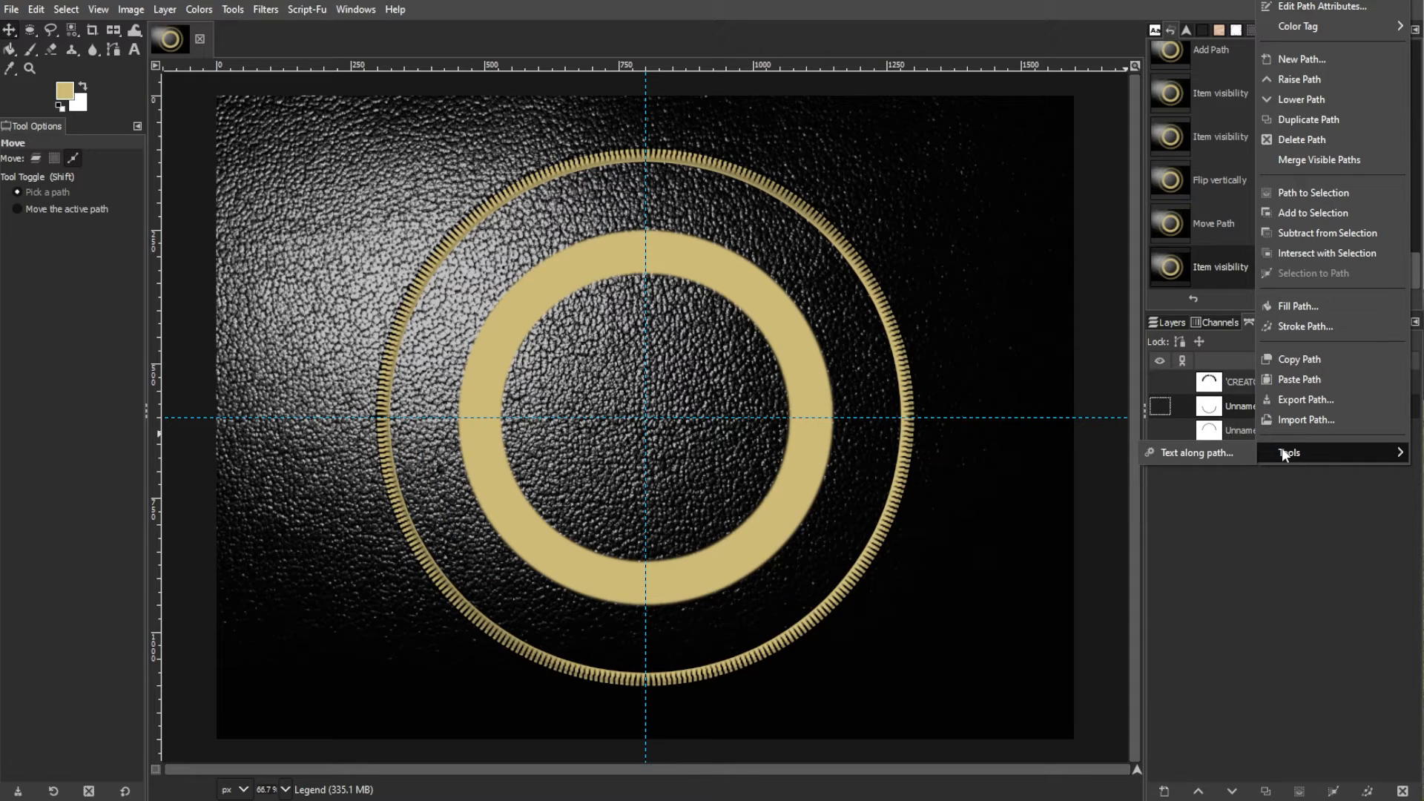
{"action": "left_click", "coordinate": [1216, 454]}
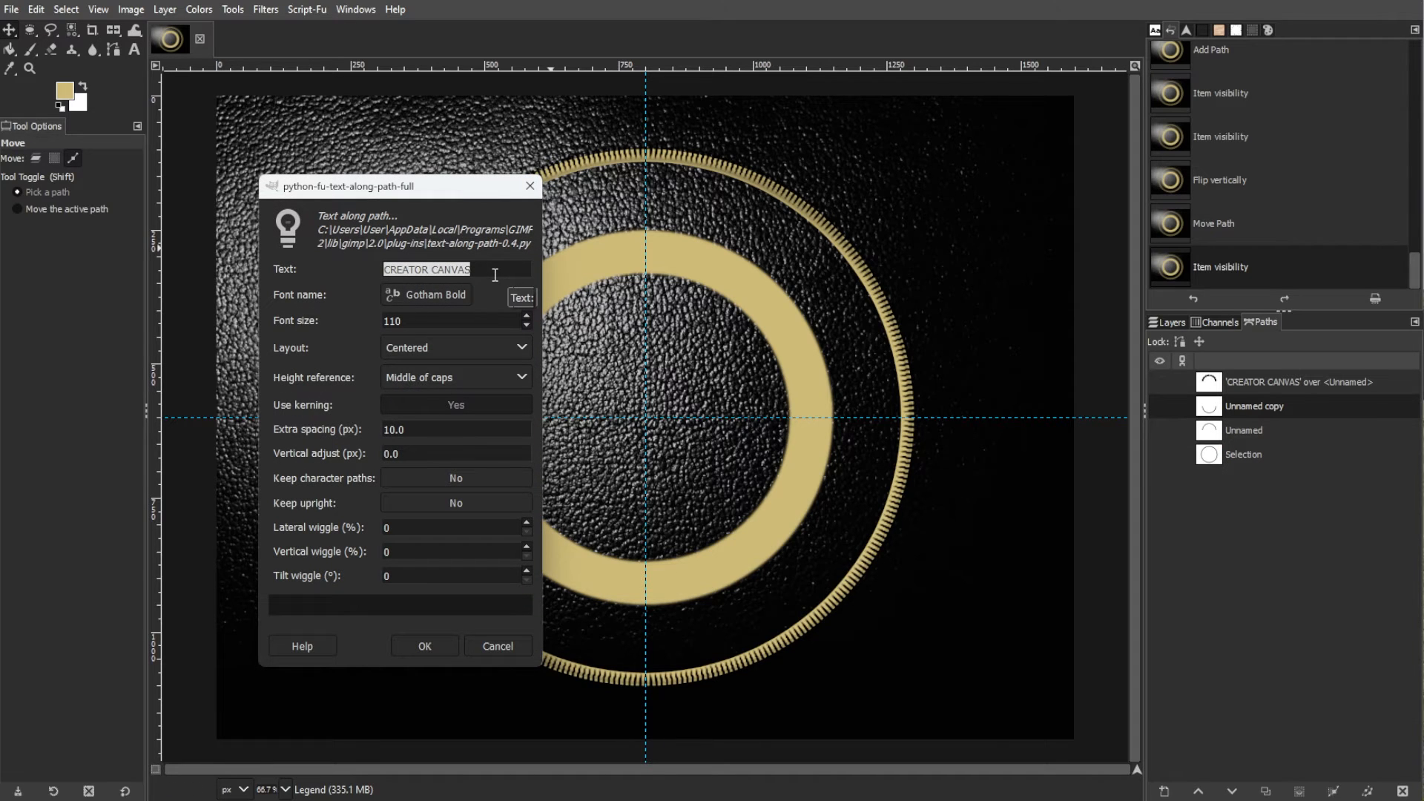
{"action": "type", "text": "GIMP TUTORIAL"}
{"action": "key", "text": "BackSpace"}
{"action": "key", "text": "BackSpace"}
{"action": "key", "text": "BackSpace"}
{"action": "key", "text": "BackSpace"}
{"action": "key", "text": "BackSpace"}
{"action": "key", "text": "BackSpace"}
{"action": "key", "text": "BackSpace"}
{"action": "key", "text": "BackSpace"}
{"action": "key", "text": "BackSpace"}
{"action": "key", "text": "BackSpace"}
{"action": "key", "text": "BackSpace"}
{"action": "key", "text": "BackSpace"}
{"action": "key", "text": "BackSpace"}
Generate the text "GIMP 2024" along the flipped path with extra spacing 25, keeping the other text settings
{"action": "type", "text": "2024"}
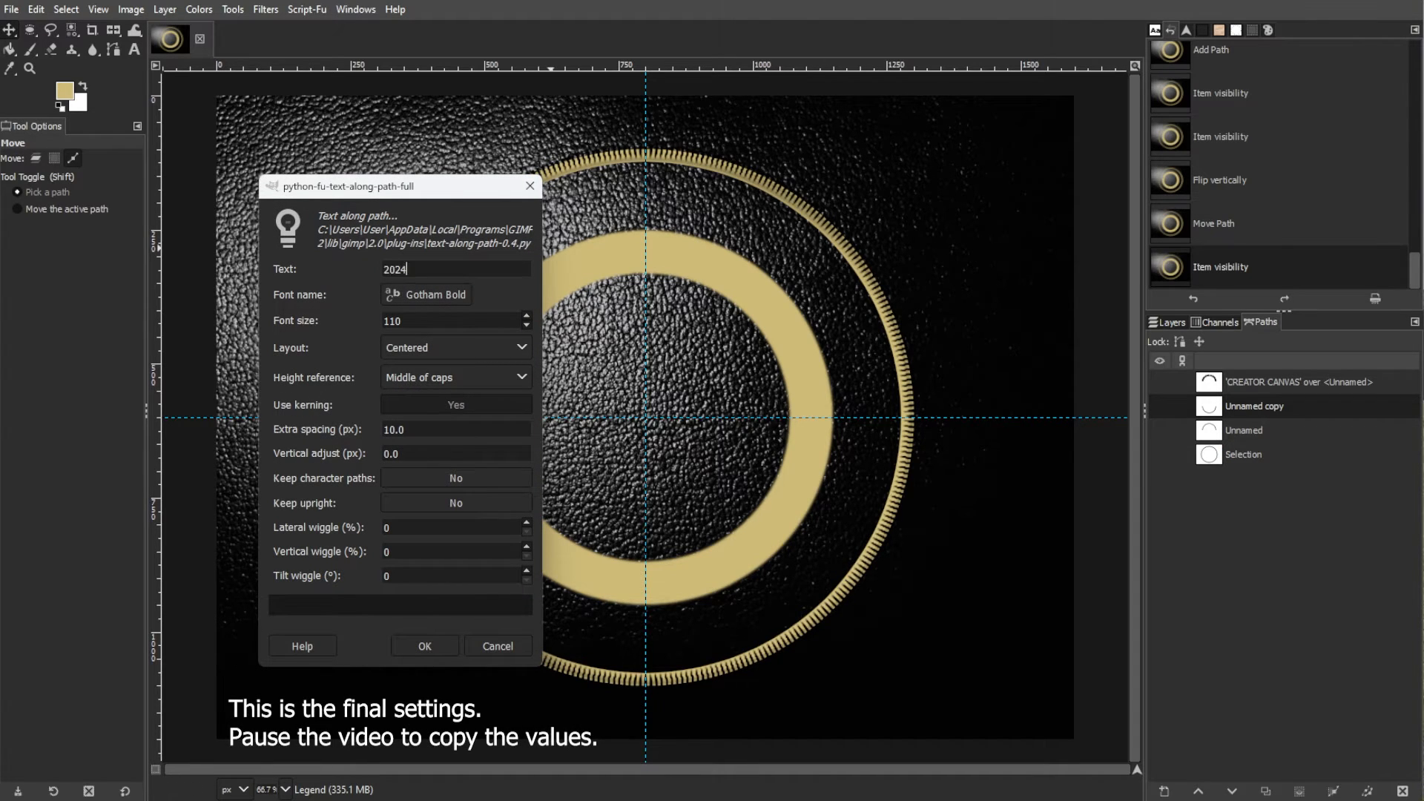
{"action": "double_click", "coordinate": [394, 429]}
{"action": "type", "text": "25"}
{"action": "left_click", "coordinate": [385, 269]}
{"action": "type", "text": "GIMP"}
{"action": "left_click", "coordinate": [434, 645]}
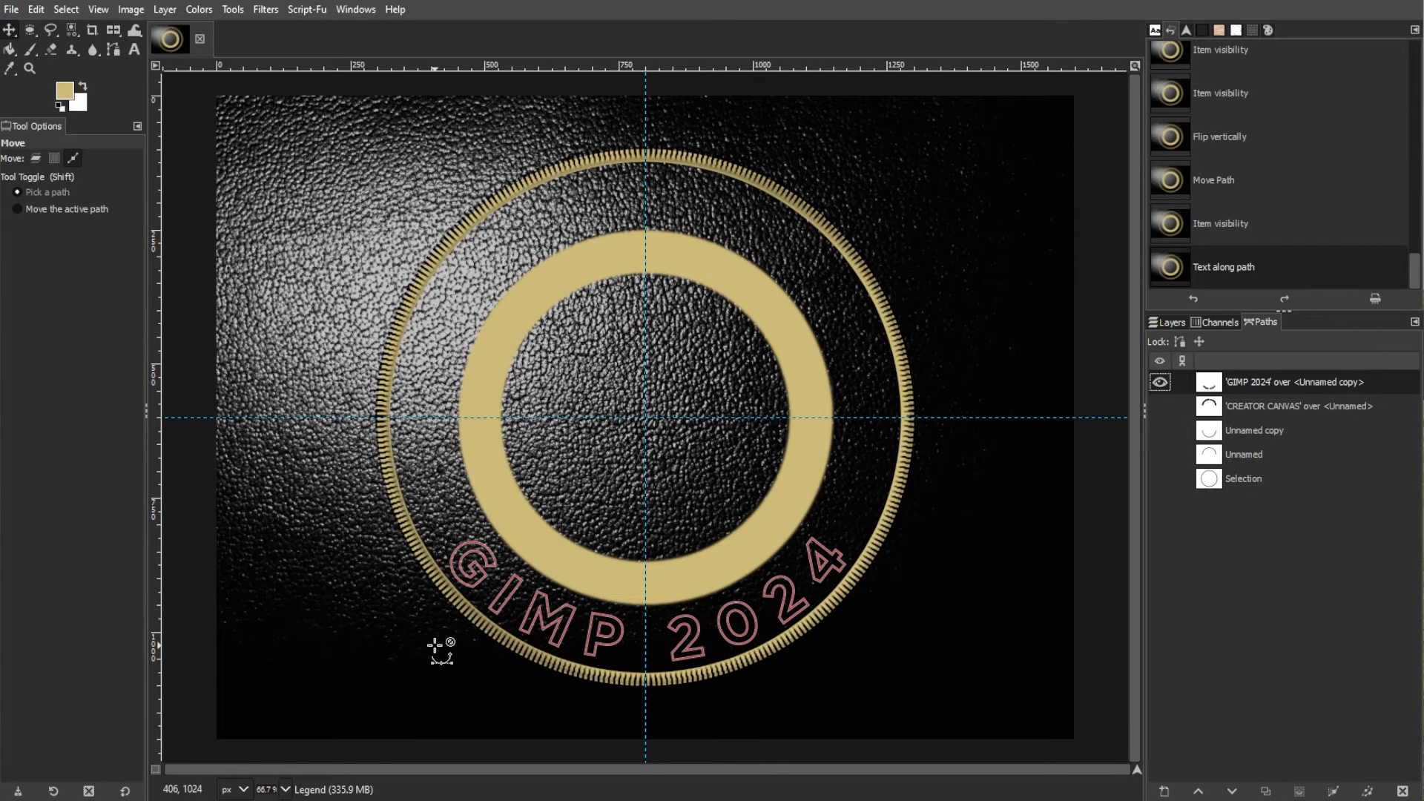
Show the CREATOR CANVAS text path, merge it with the GIMP 2024 path, and hide the merged path
{"action": "left_click", "coordinate": [1160, 406]}
{"action": "right_click", "coordinate": [1246, 382]}
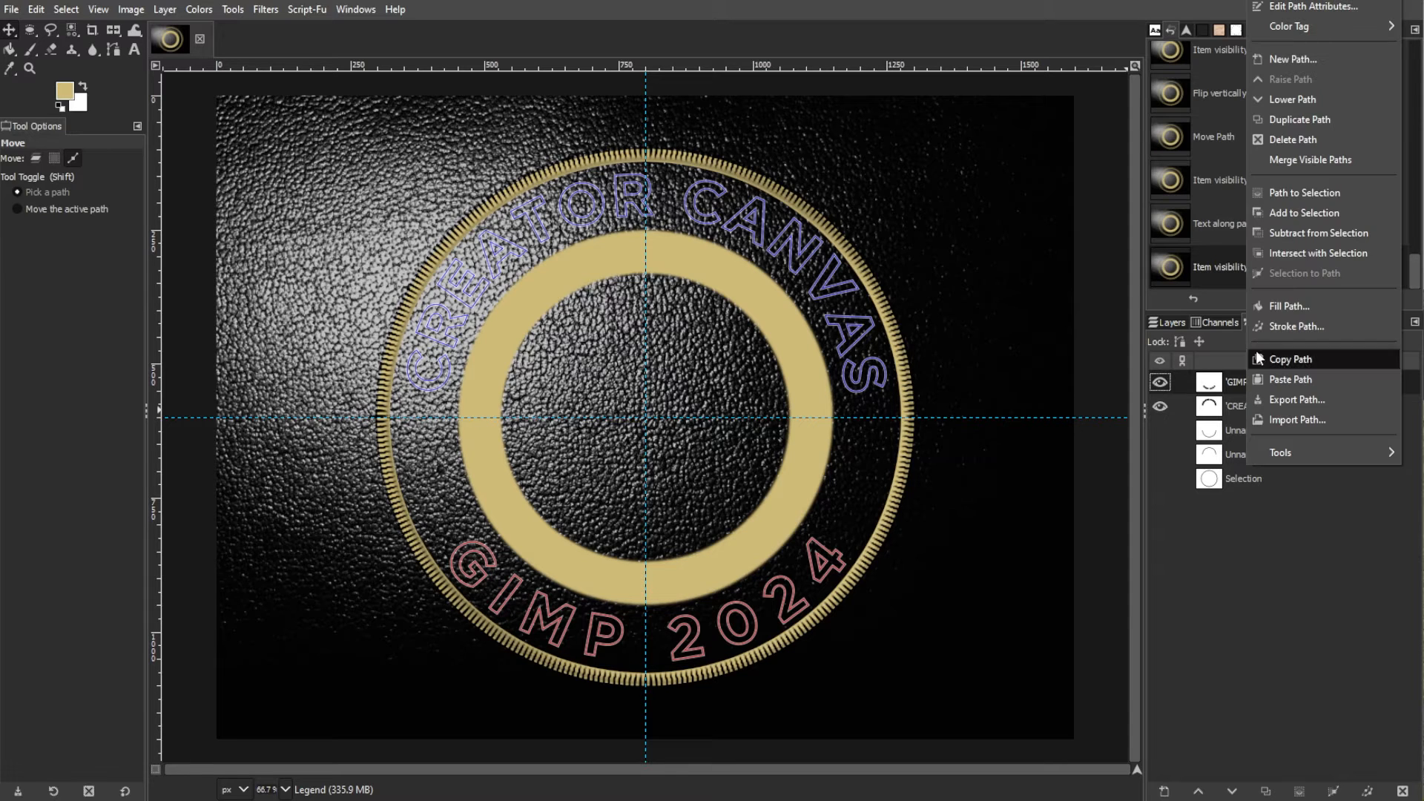
{"action": "left_click", "coordinate": [1295, 163]}
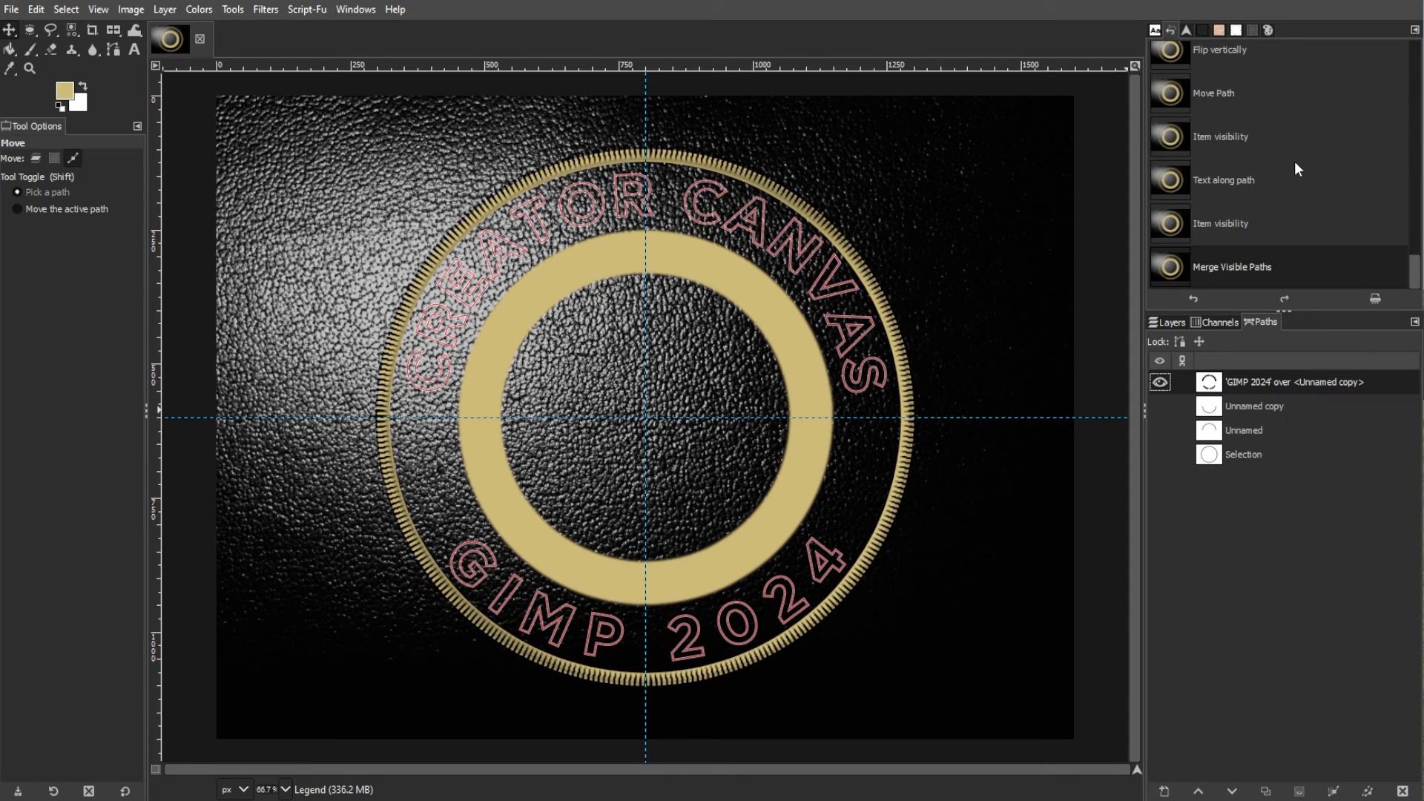
{"action": "left_click", "coordinate": [1160, 382]}
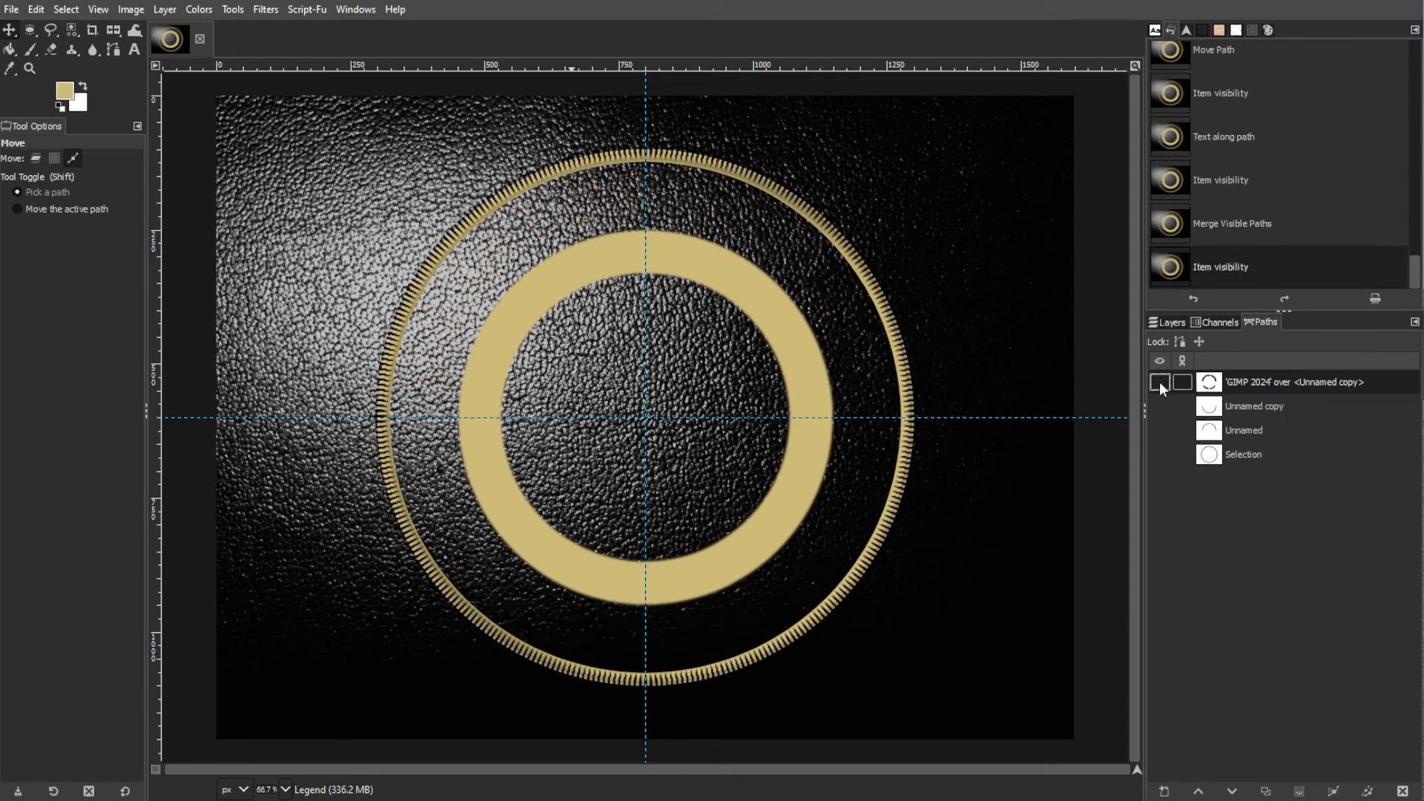
Turn the merged text path into a selection, fill it with the foreground colour on the Legend layer, and deselect
{"action": "left_click", "coordinate": [66, 9]}
{"action": "left_click", "coordinate": [79, 131]}
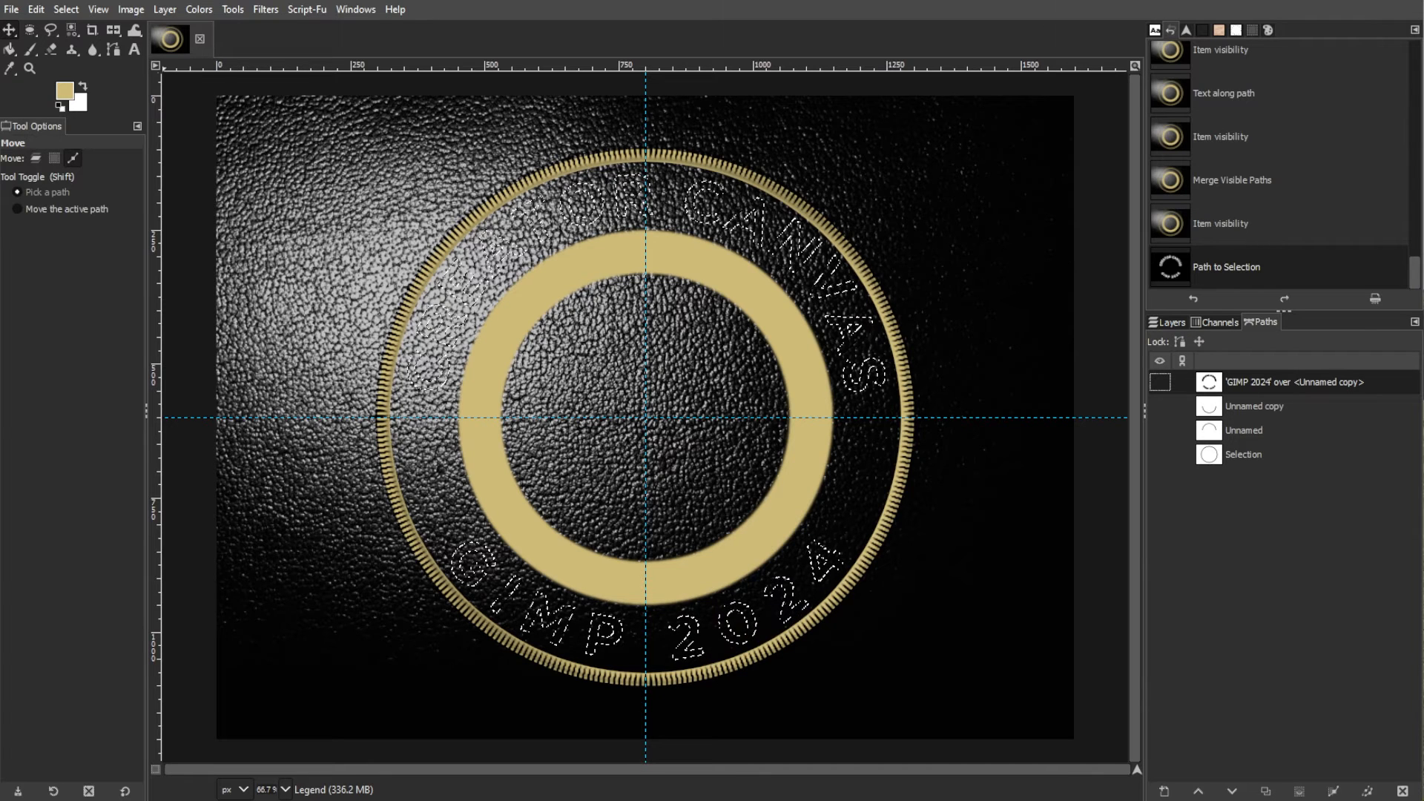
{"action": "left_click", "coordinate": [36, 9]}
{"action": "left_click", "coordinate": [64, 316]}
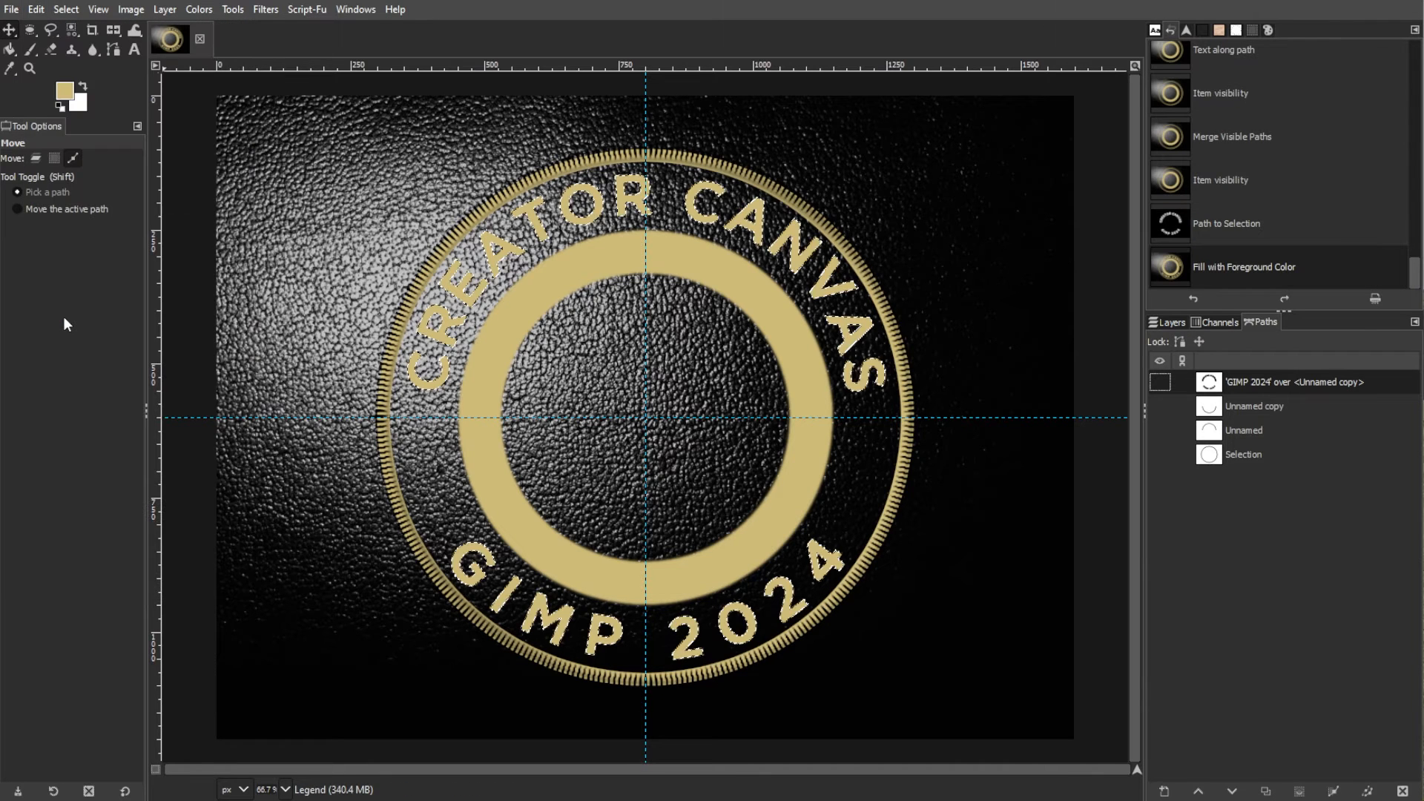
{"action": "left_click", "coordinate": [66, 11]}
{"action": "left_click", "coordinate": [63, 54]}
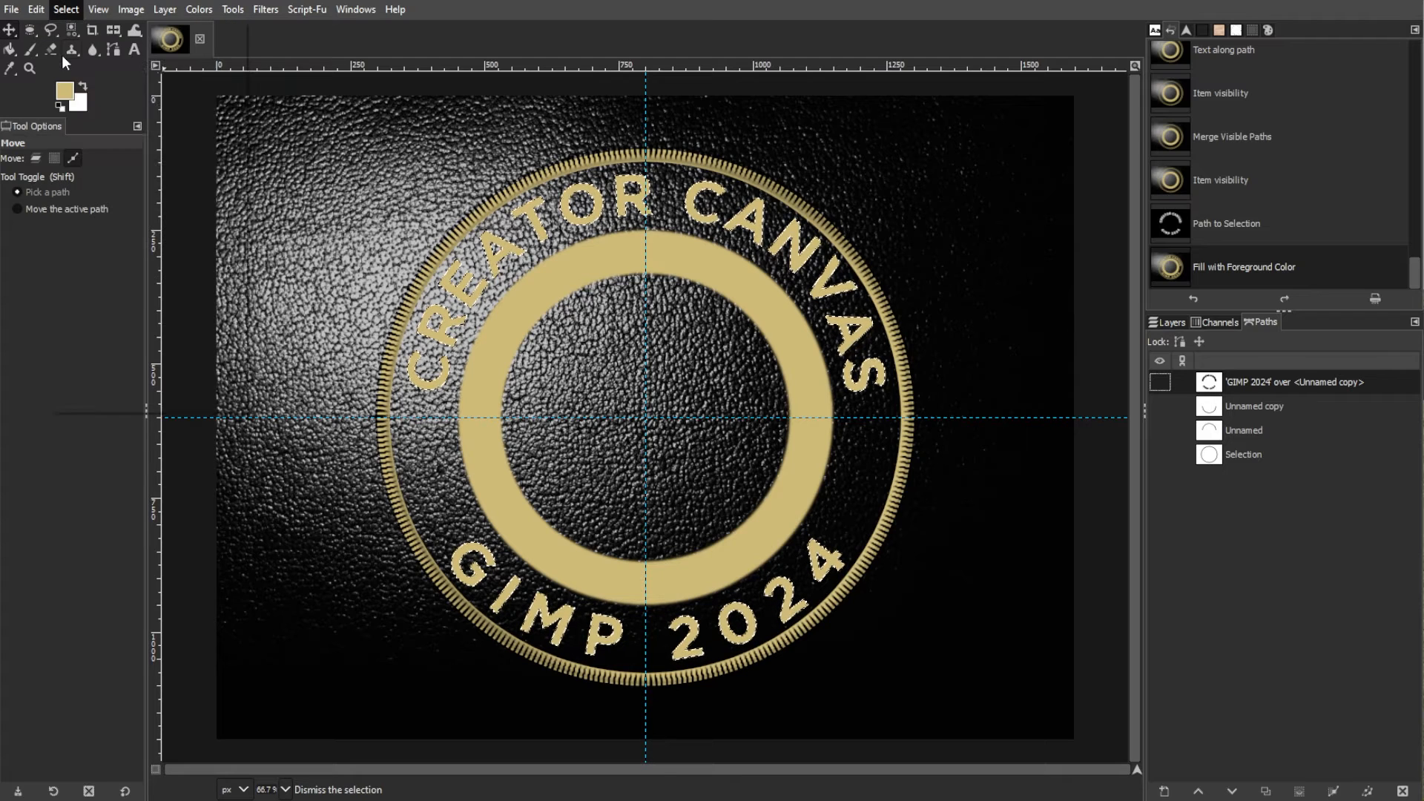
Apply a Gaussian Blur of size 1.50 to the Legend layer
{"action": "left_click", "coordinate": [1171, 322]}
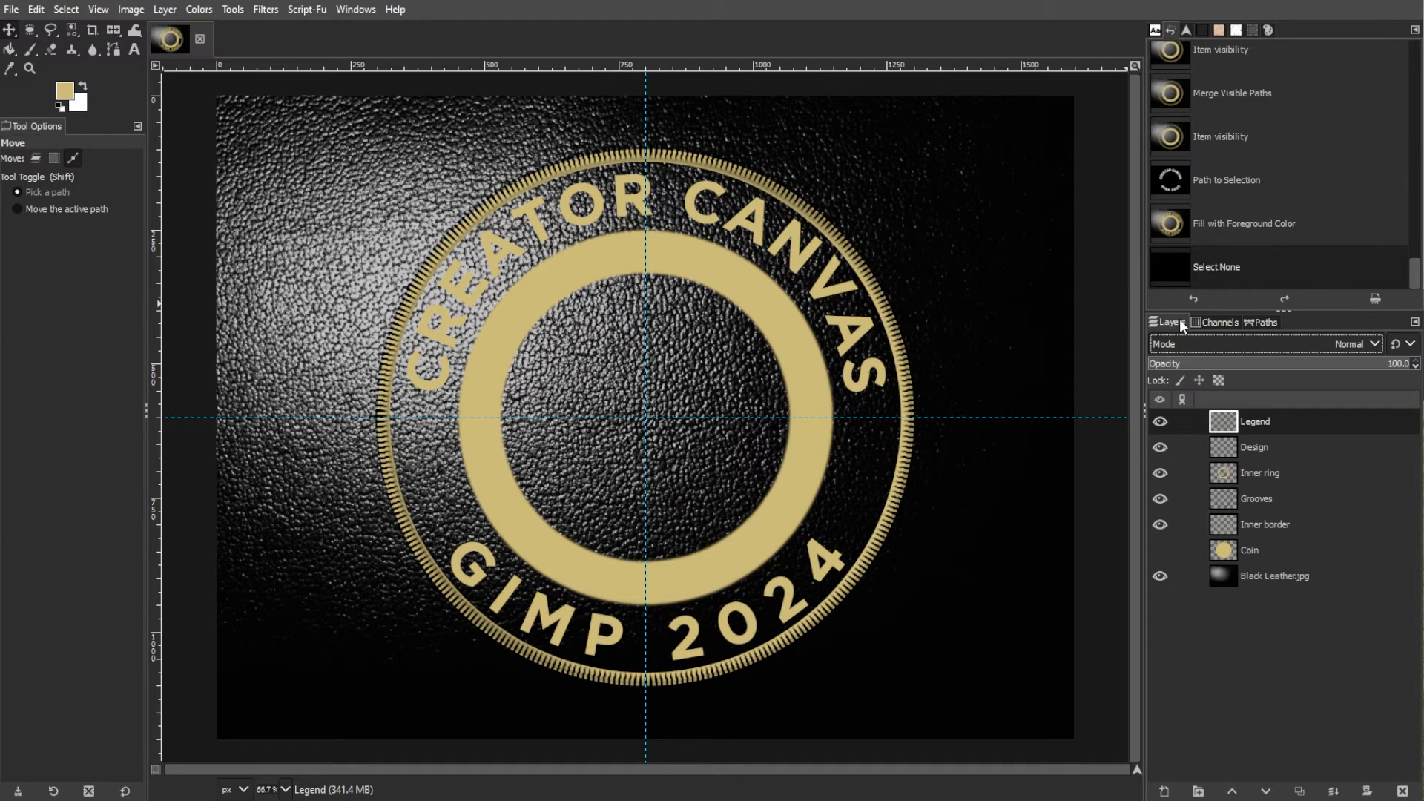
{"action": "left_click", "coordinate": [1255, 422]}
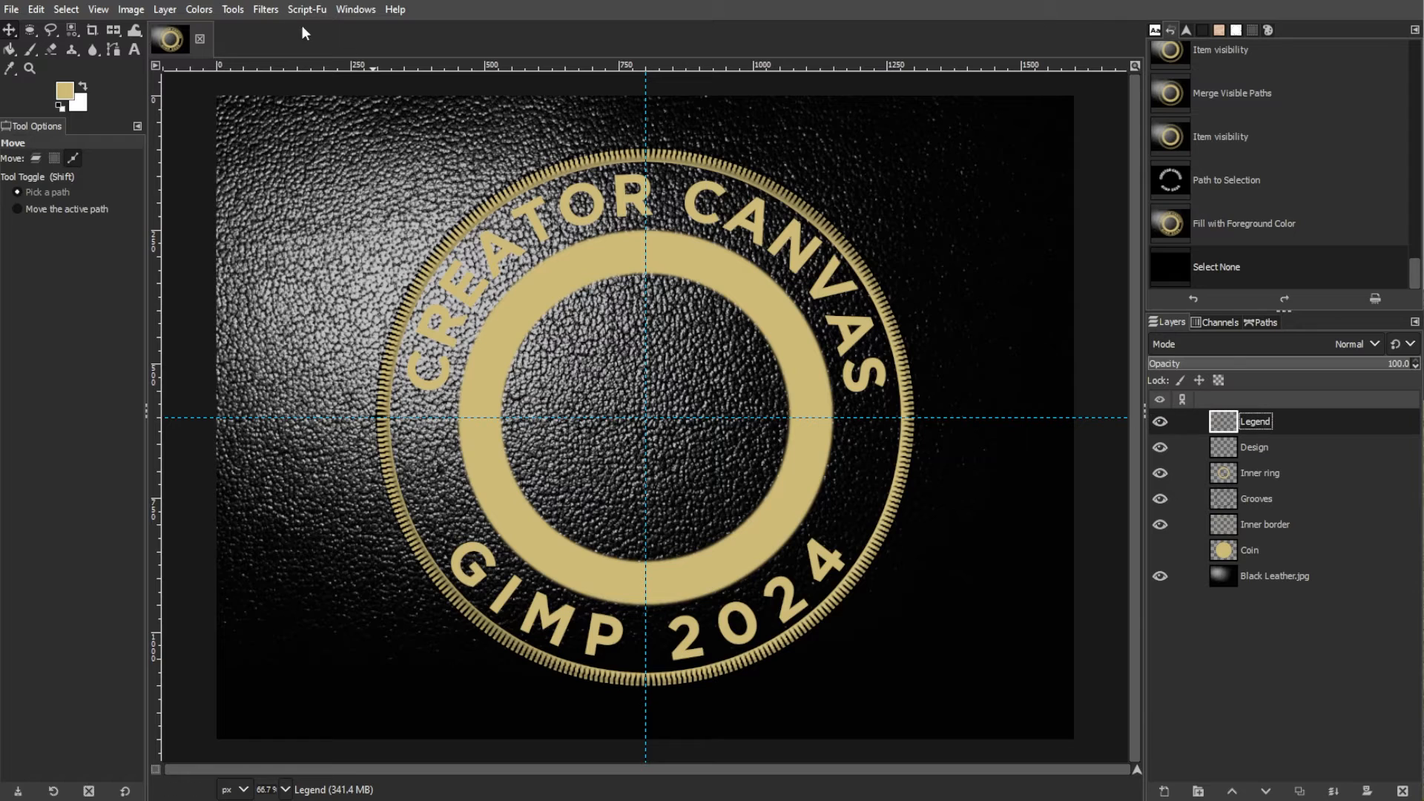
{"action": "left_click", "coordinate": [267, 9]}
{"action": "mouse_move", "coordinate": [305, 125]}
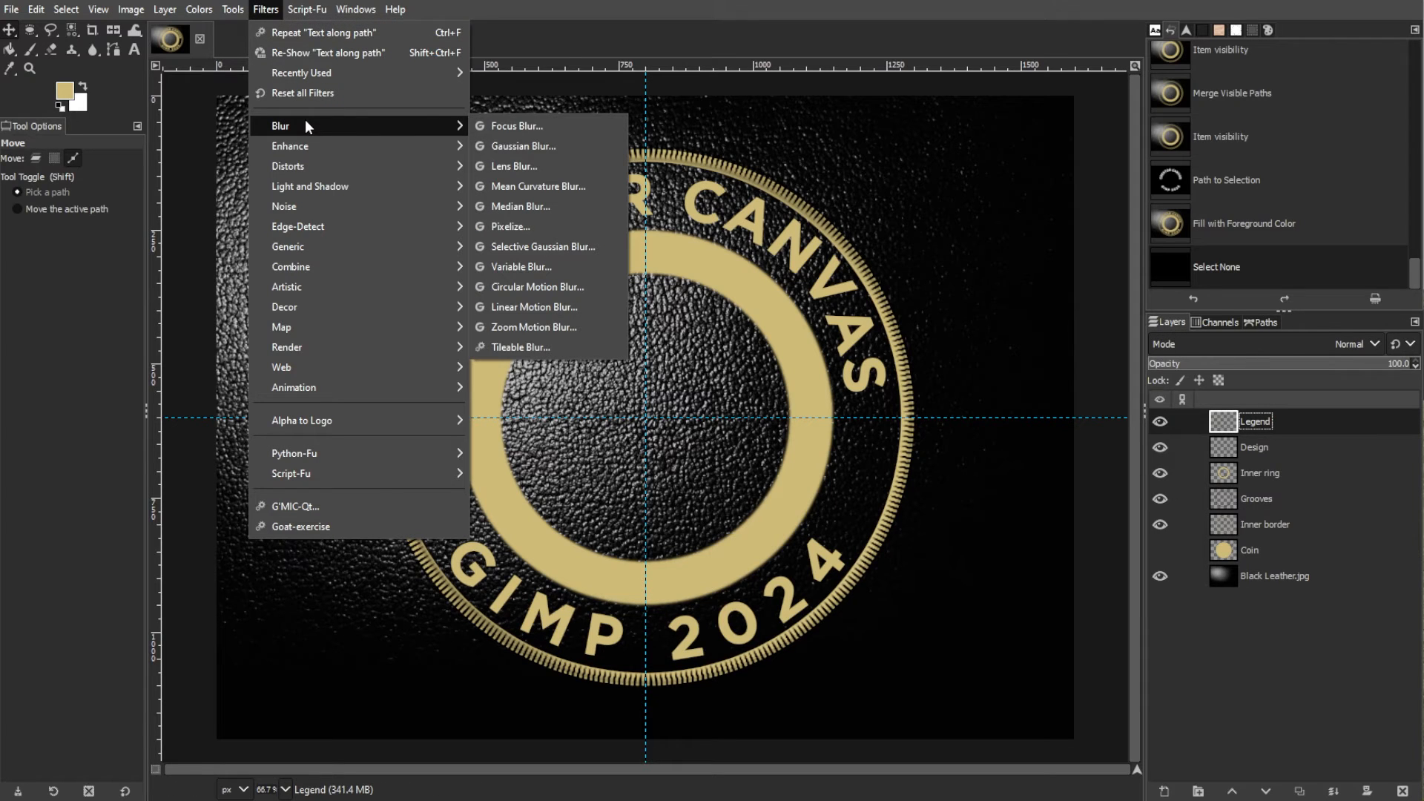
{"action": "left_click", "coordinate": [550, 149]}
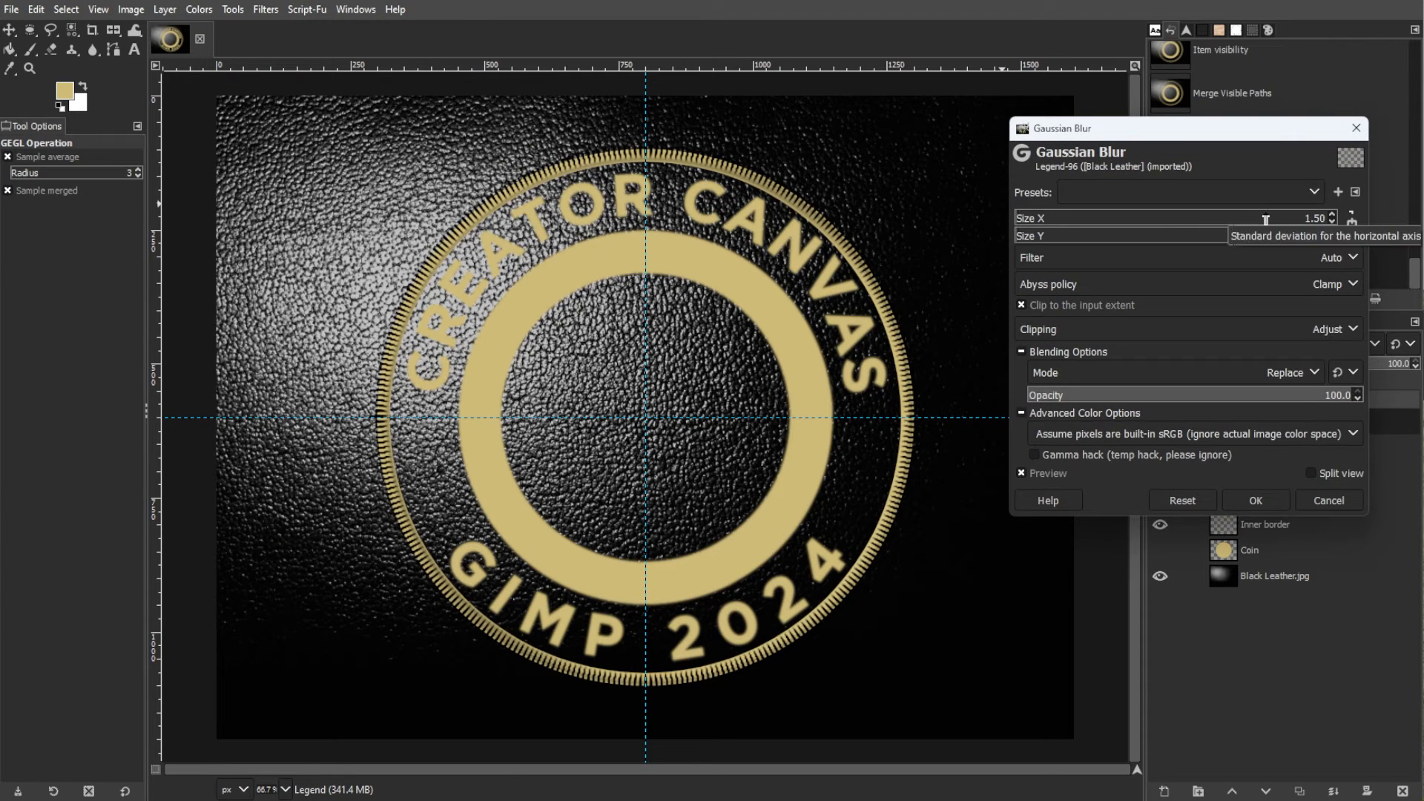
{"action": "left_click", "coordinate": [1255, 499]}
Show the Coin layer, hide the Black Leather.jpg layer, and create a new layer from visible above Legend
{"action": "left_click", "coordinate": [1159, 551]}
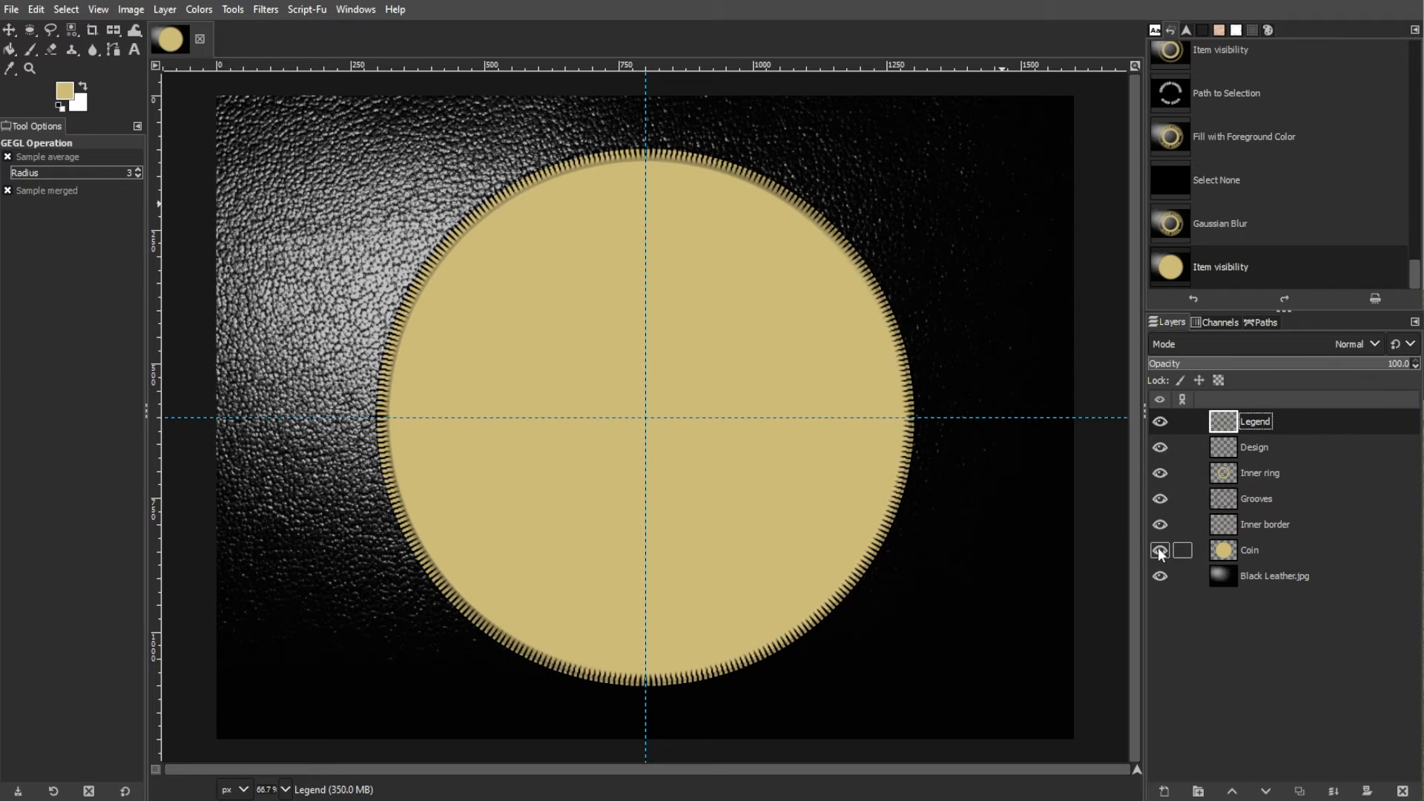
{"action": "left_click", "coordinate": [1253, 577]}
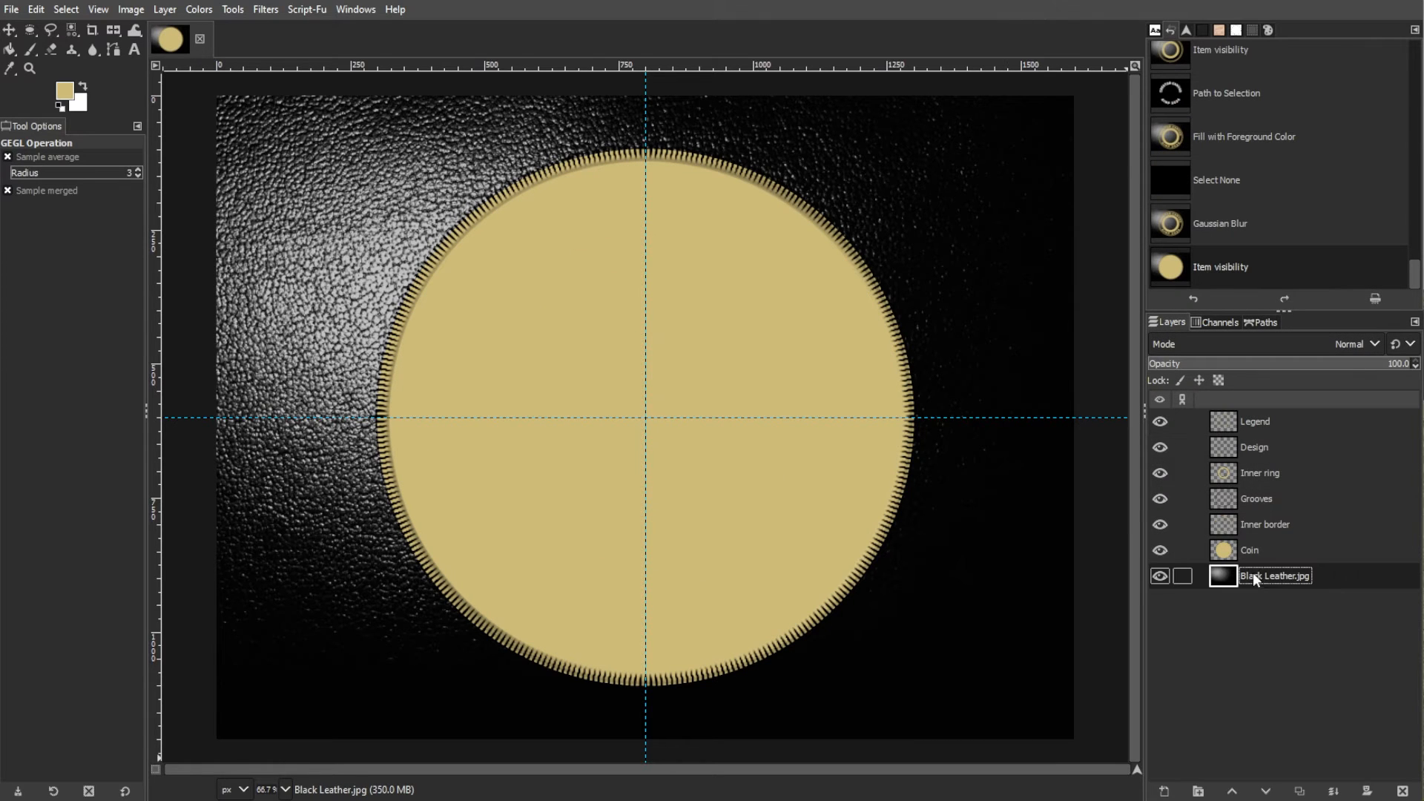
{"action": "left_click", "coordinate": [1160, 576]}
{"action": "left_click", "coordinate": [1265, 423]}
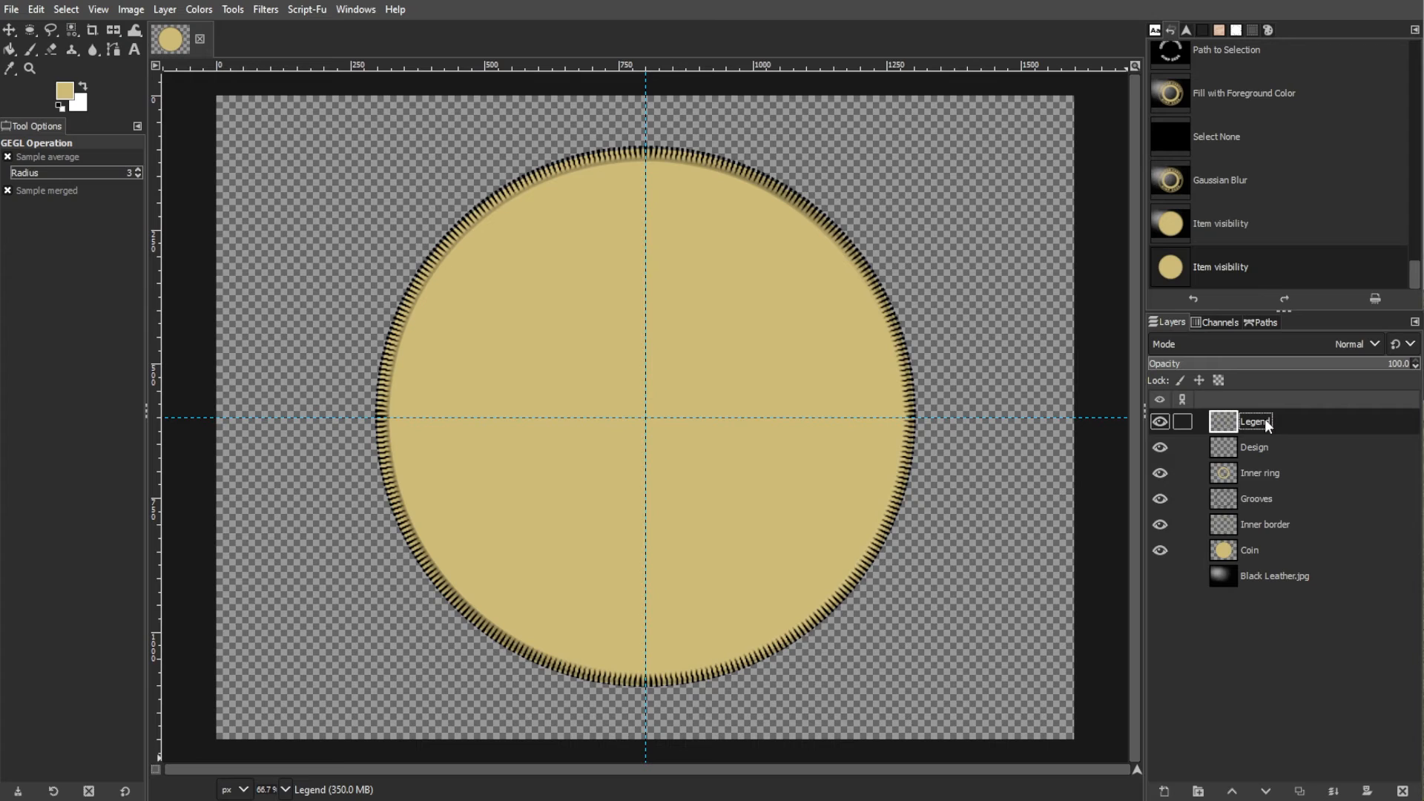
{"action": "right_click", "coordinate": [1265, 422]}
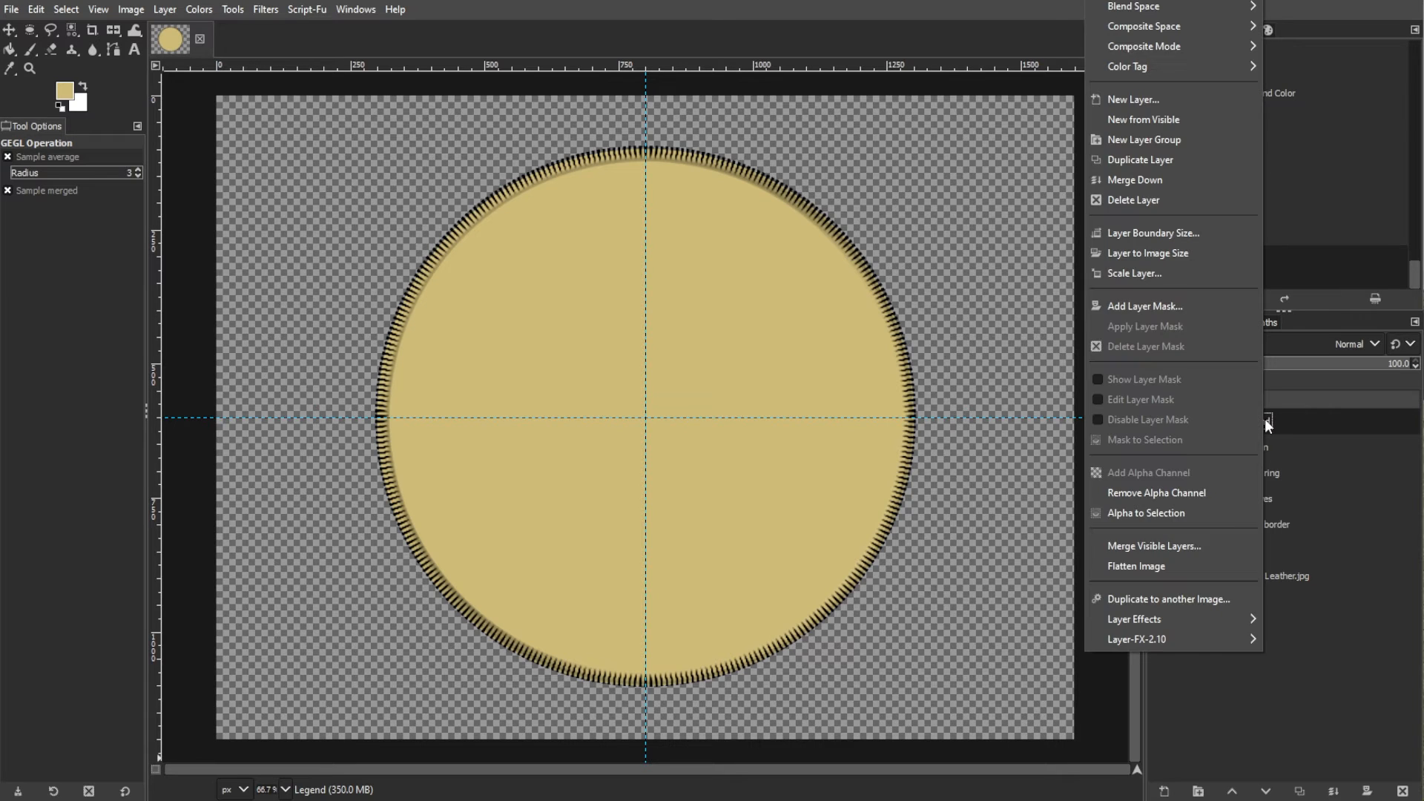
{"action": "left_click", "coordinate": [1163, 119]}
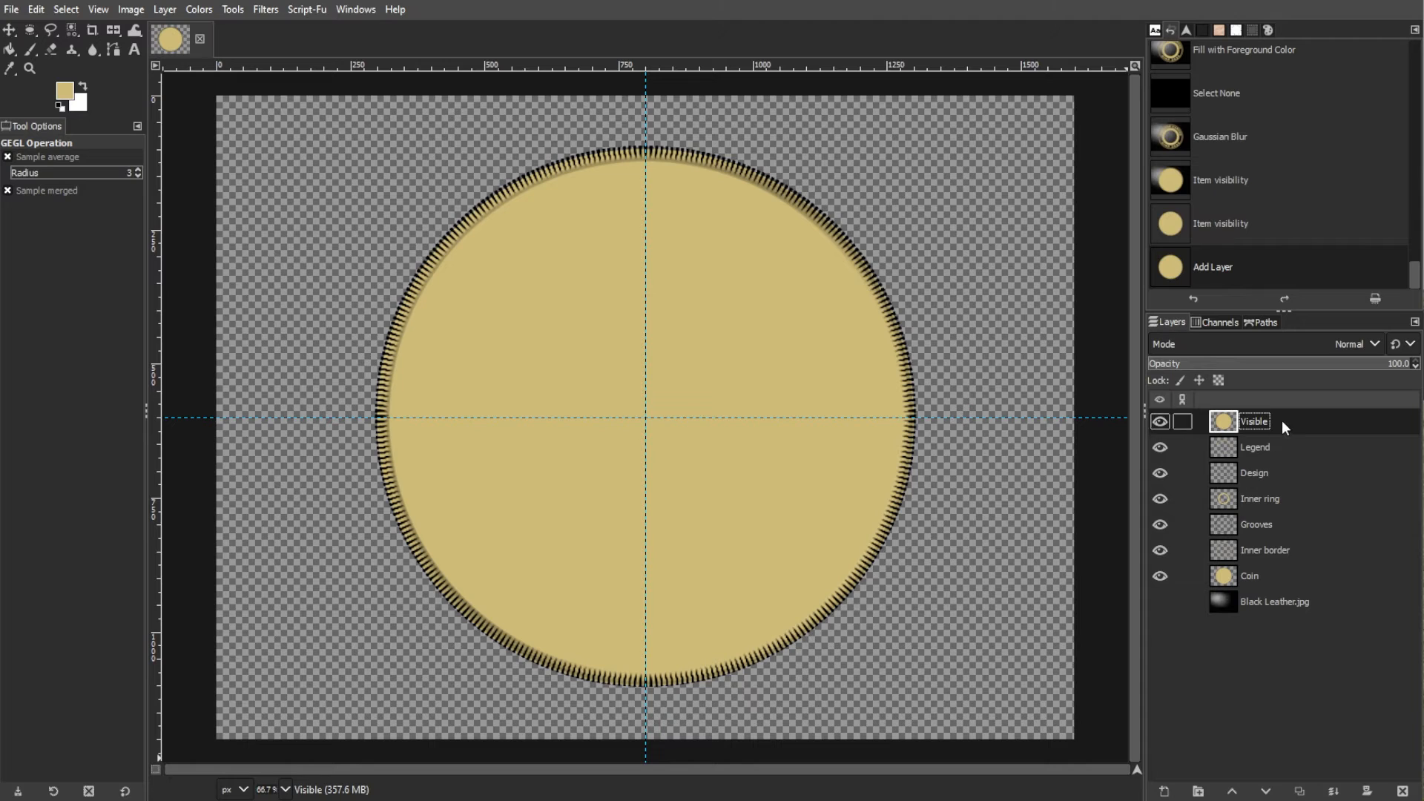
Apply a Bump Map to the Visible layer using Inner ring as aux input, type Sinusoidal, depth 30 and ambient lighting factor 0.5
{"action": "left_click", "coordinate": [263, 9]}
{"action": "mouse_move", "coordinate": [295, 322]}
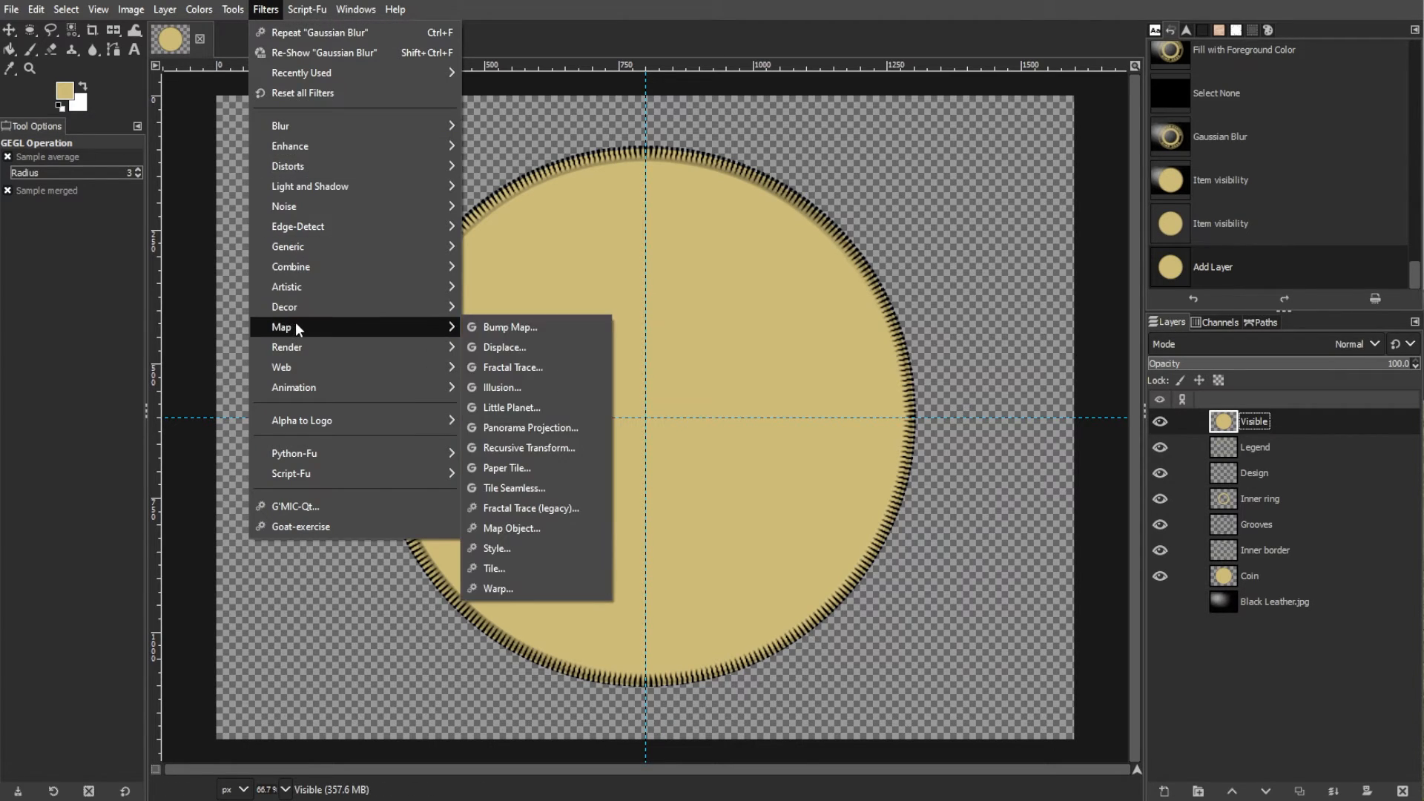
{"action": "left_click", "coordinate": [494, 323]}
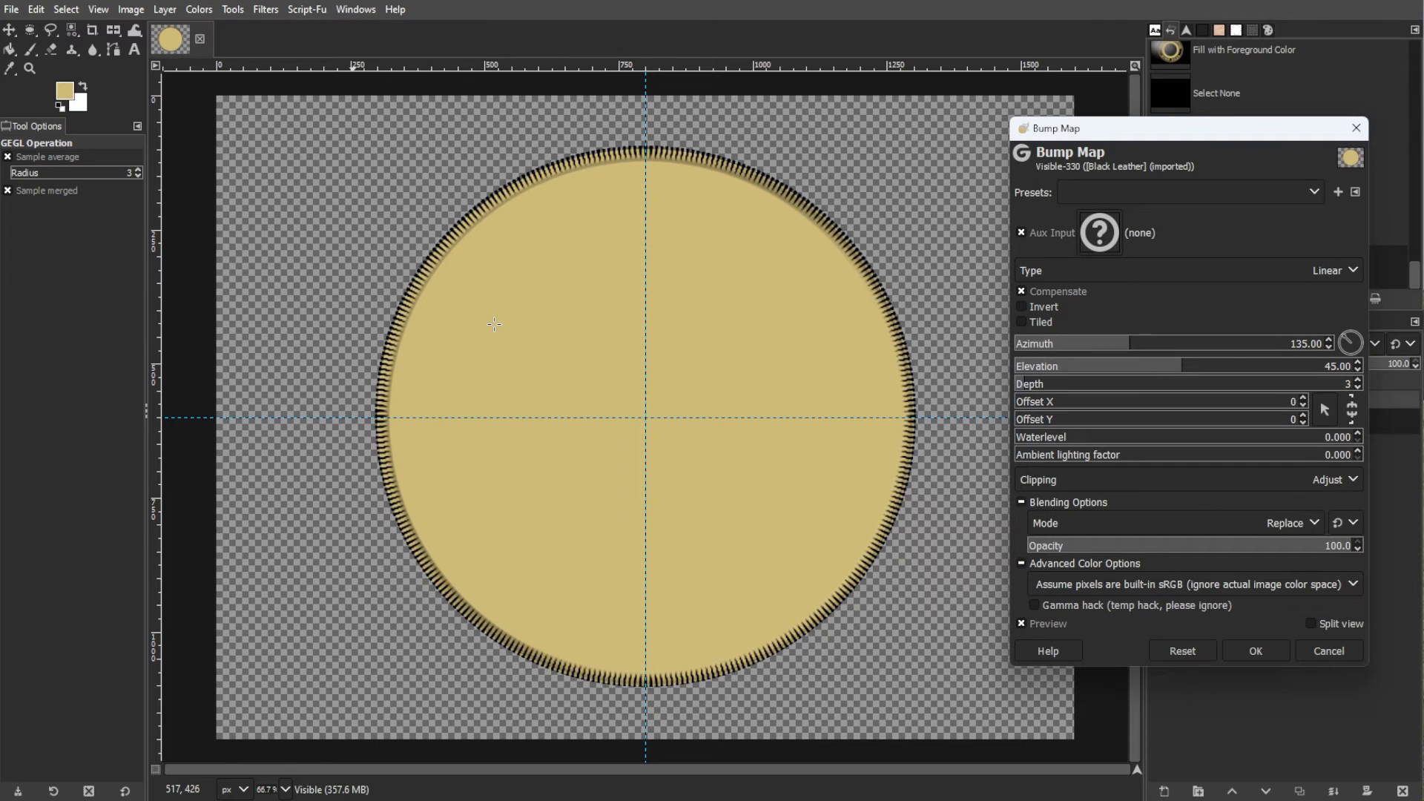
{"action": "left_click", "coordinate": [1095, 229]}
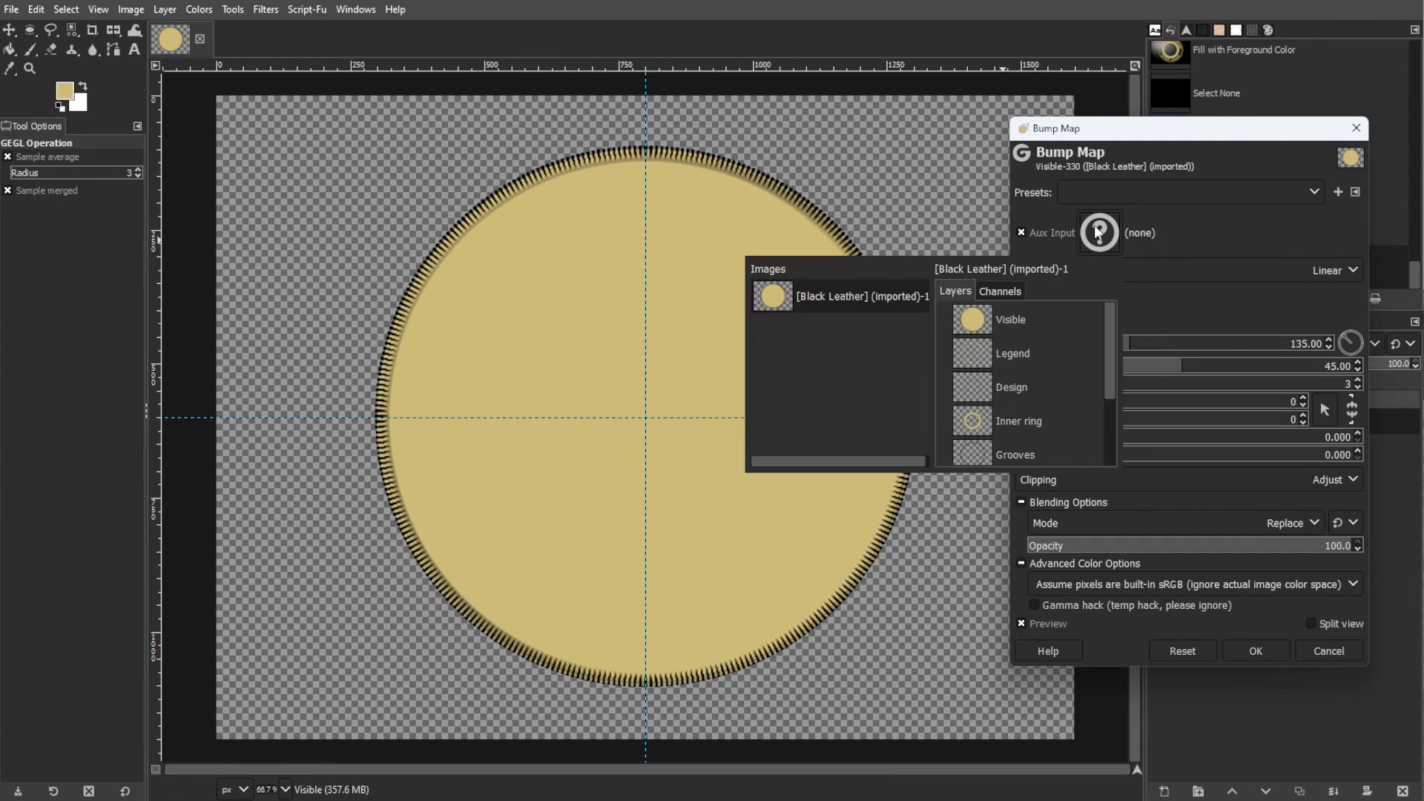
{"action": "scroll", "coordinate": [1021, 384], "scroll_direction": "down", "scroll_amount": 1}
{"action": "left_click", "coordinate": [1008, 390]}
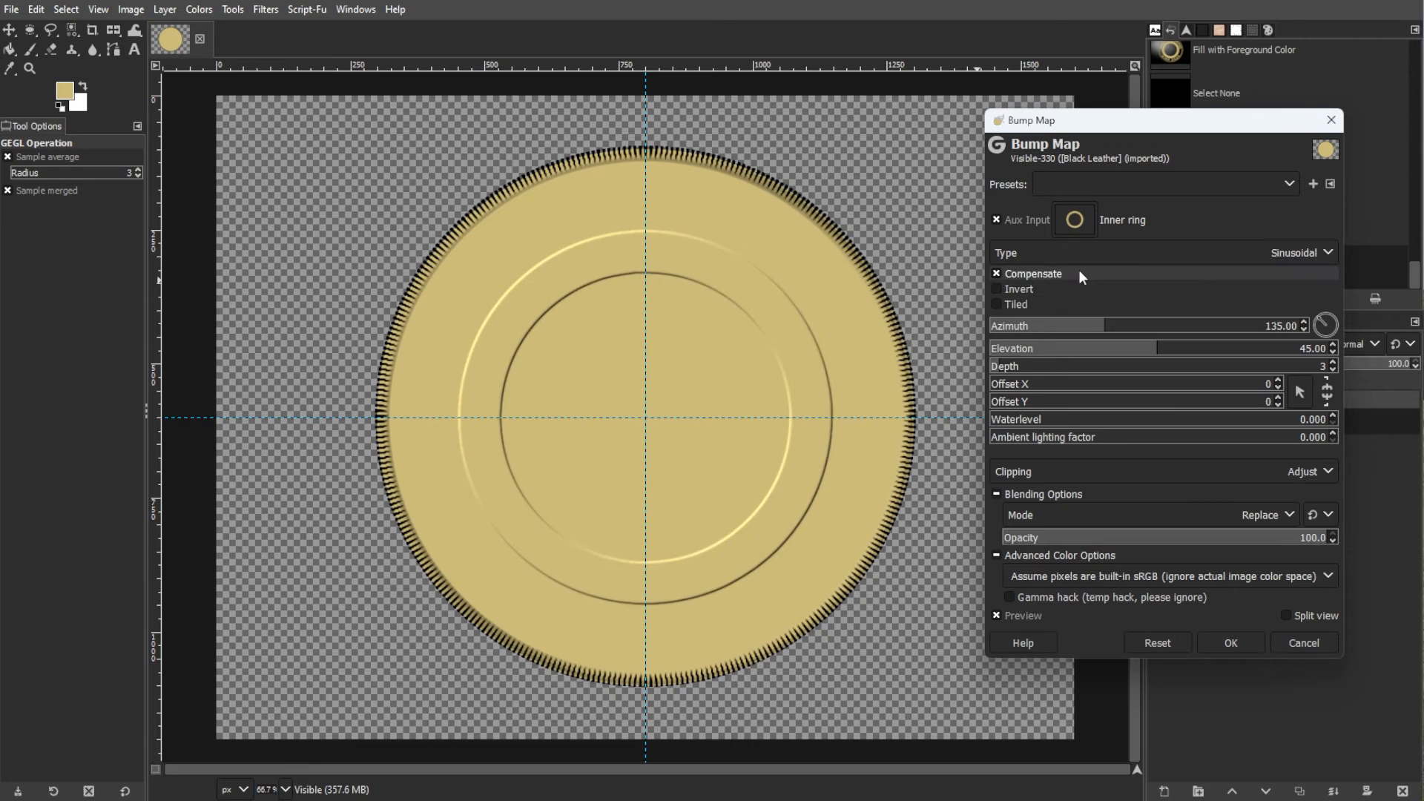
{"action": "left_click", "coordinate": [1141, 363]}
{"action": "left_click", "coordinate": [1319, 442]}
{"action": "key", "text": "Return"}
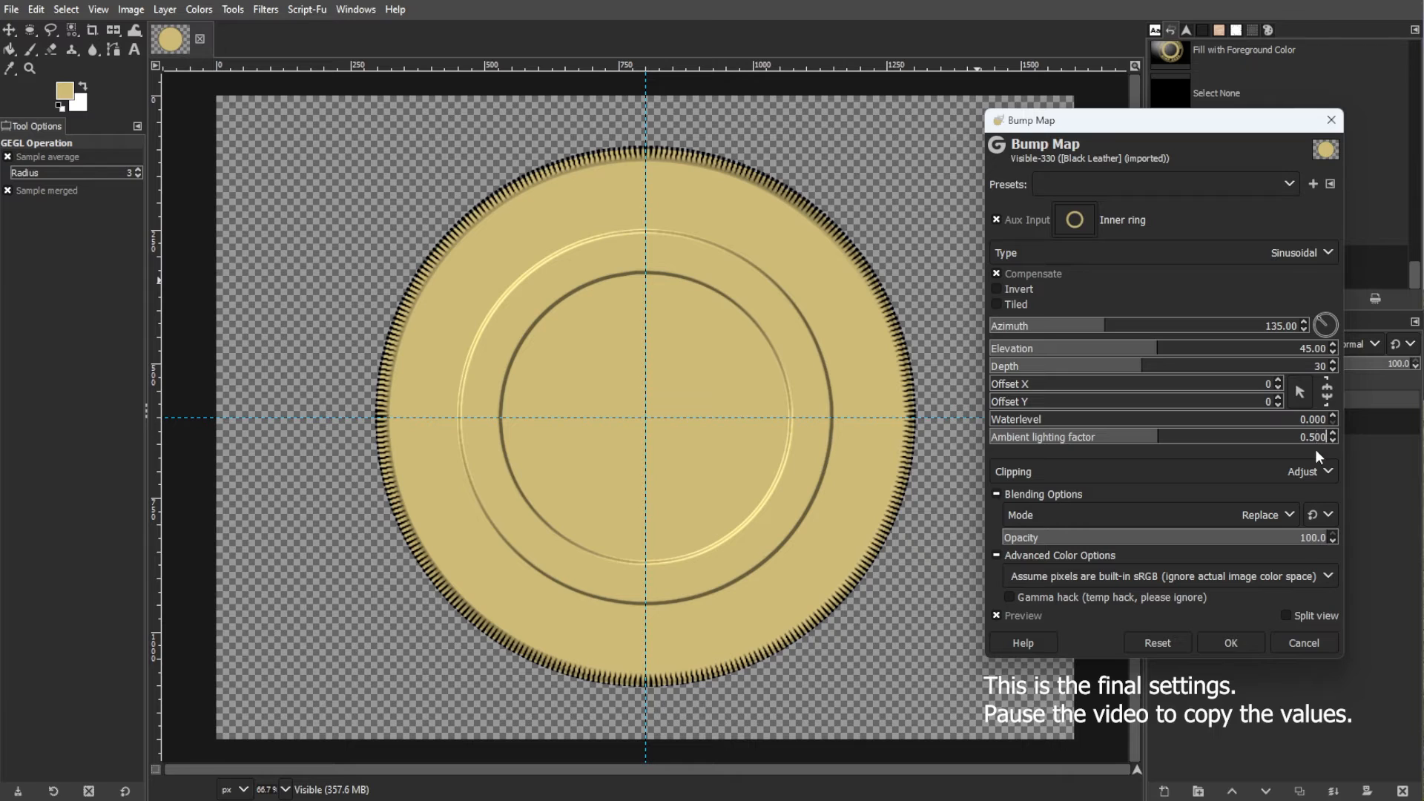
{"action": "left_click", "coordinate": [1238, 643]}
Apply another Bump Map to the Visible layer with the last-used settings and the Design layer as aux input
{"action": "left_click", "coordinate": [265, 9]}
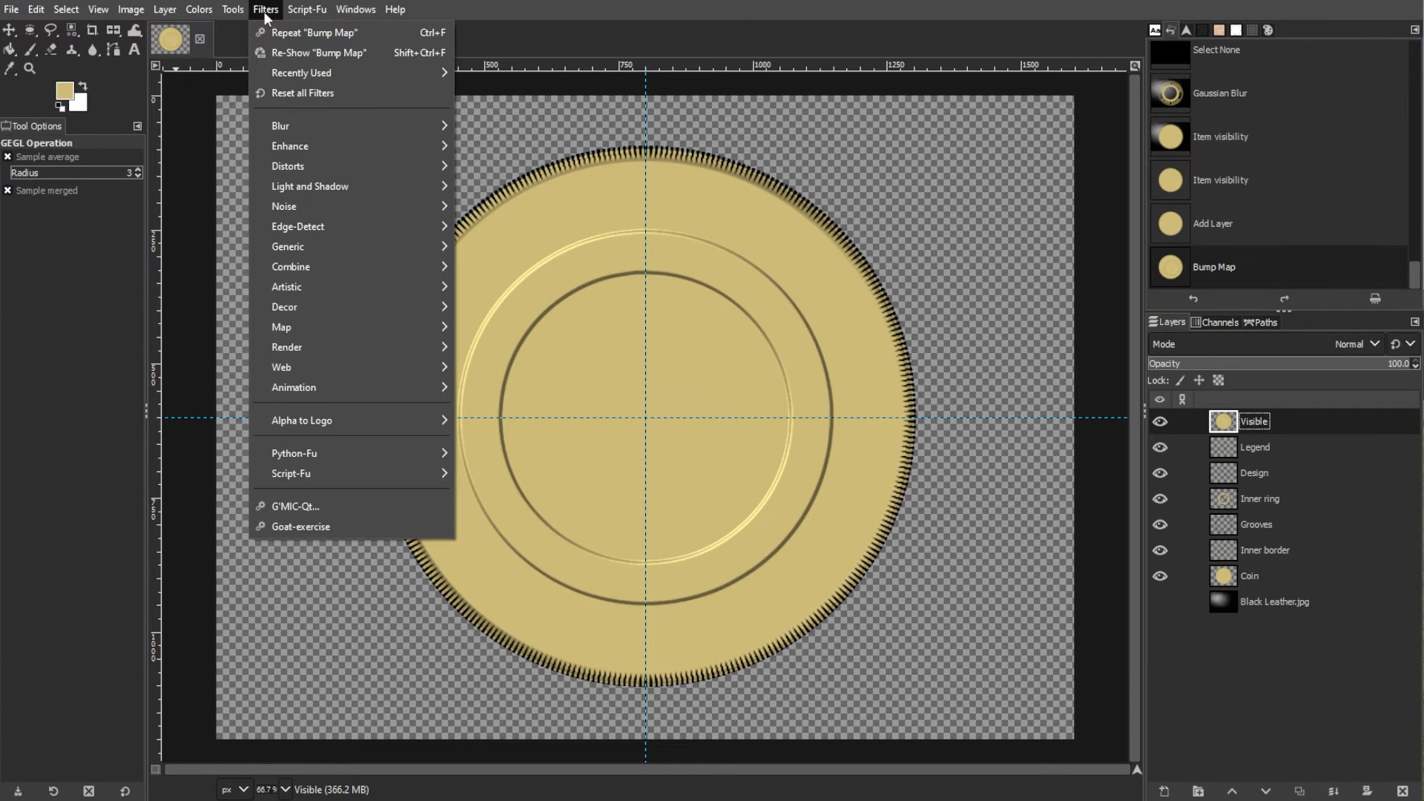
{"action": "mouse_move", "coordinate": [274, 330]}
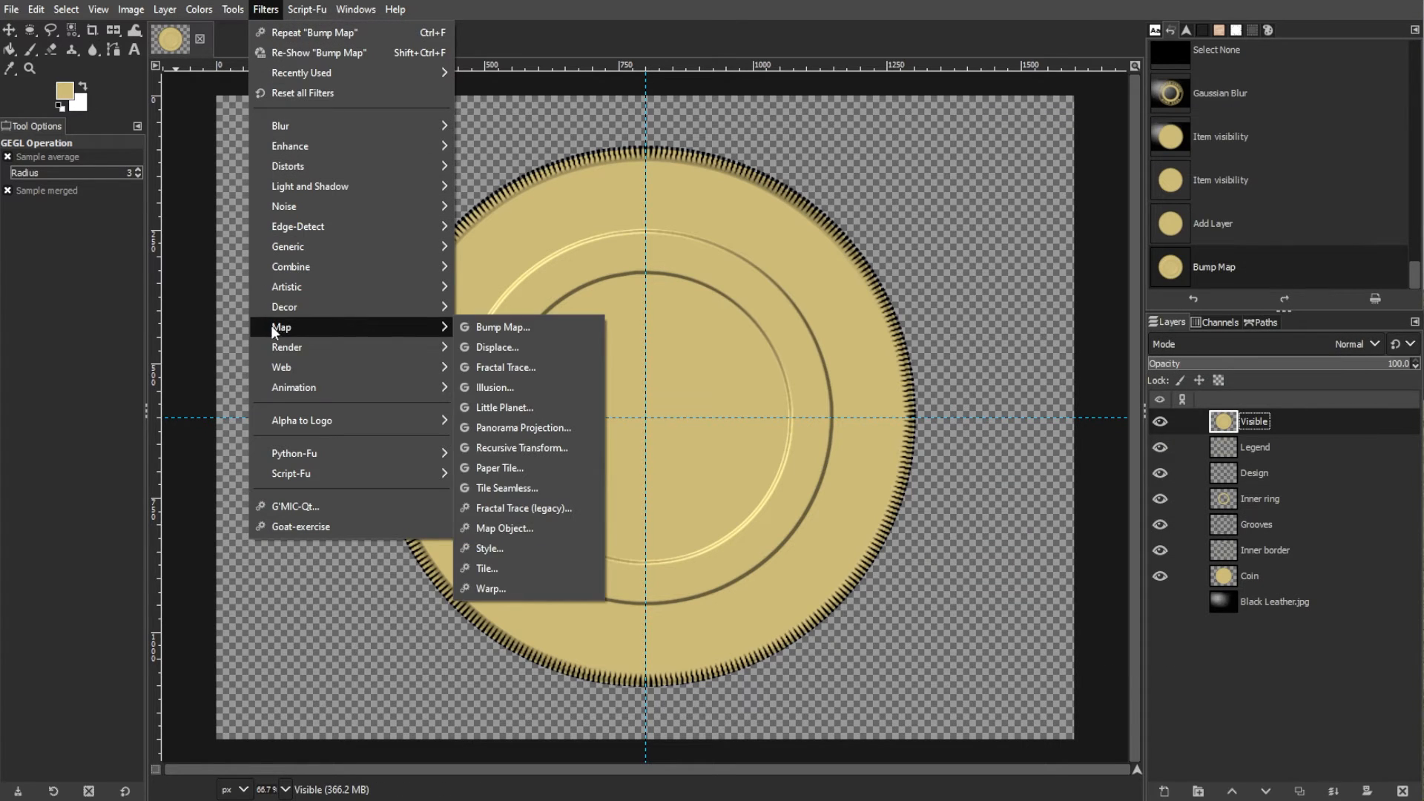
{"action": "left_click", "coordinate": [502, 327]}
{"action": "left_click", "coordinate": [1076, 225]}
{"action": "scroll", "coordinate": [991, 333], "scroll_direction": "down", "scroll_amount": 1}
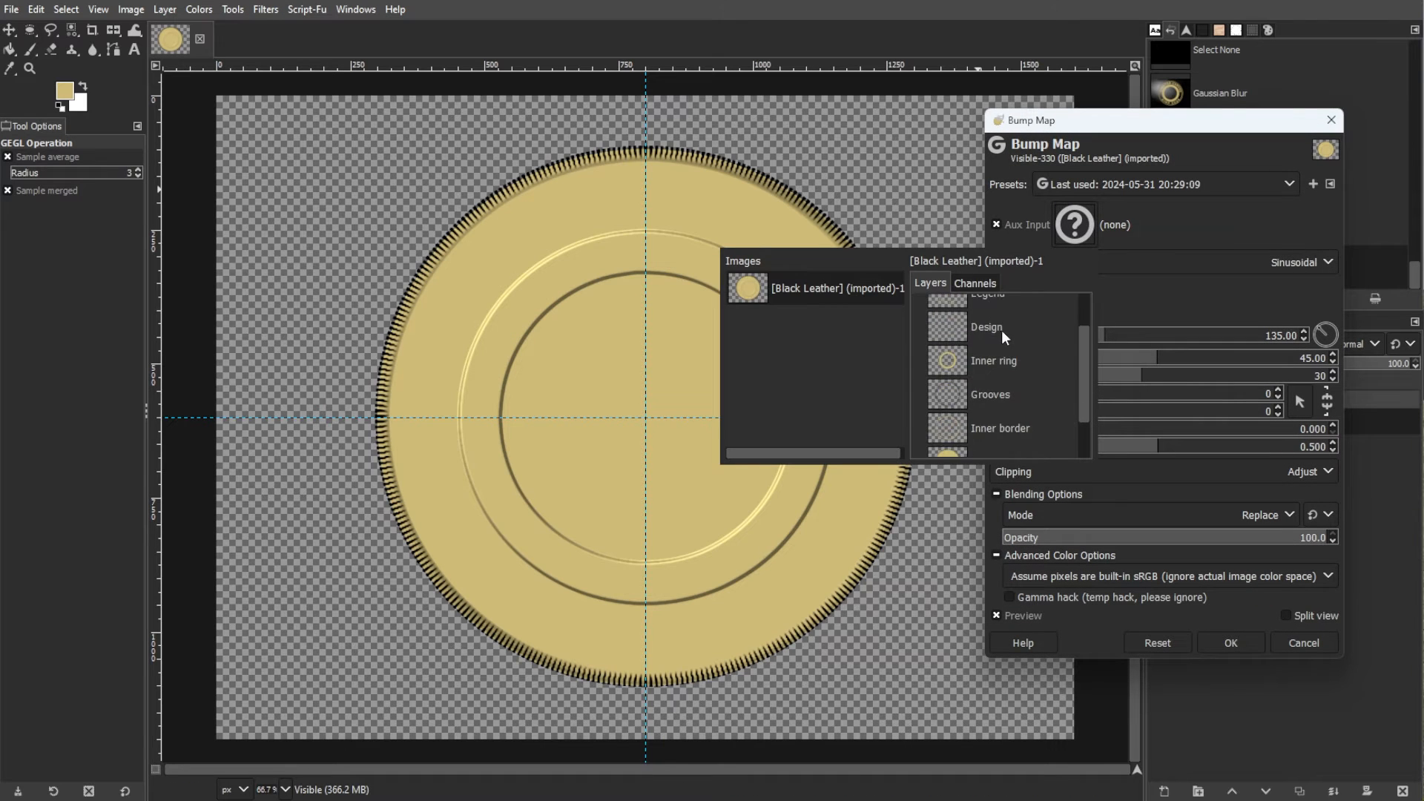
{"action": "left_click", "coordinate": [991, 333]}
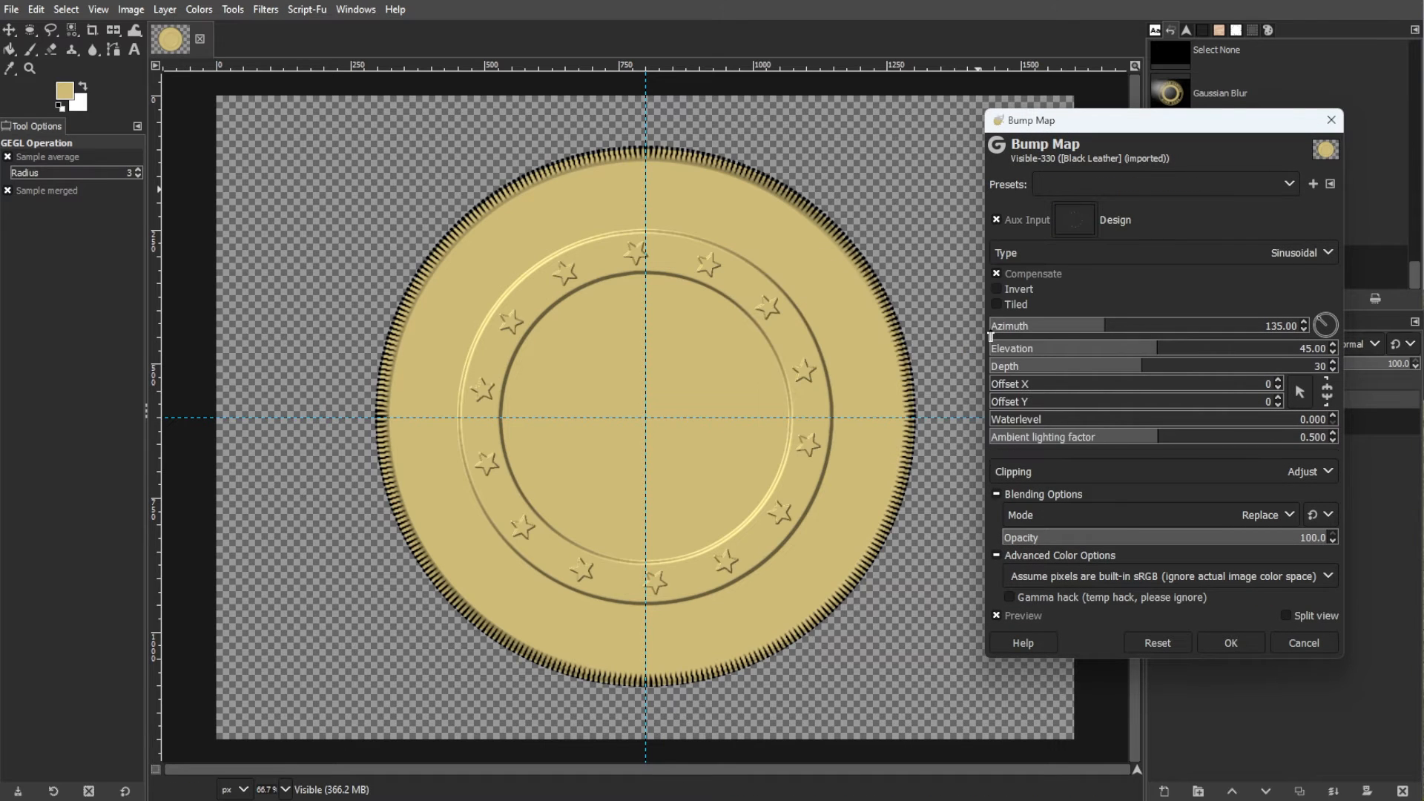
{"action": "left_click", "coordinate": [1230, 642]}
Repeat the Bump Map on the Visible layer with the Legend layer as aux input
{"action": "key", "text": "ctrl+shift+f"}
{"action": "left_click", "coordinate": [1076, 224]}
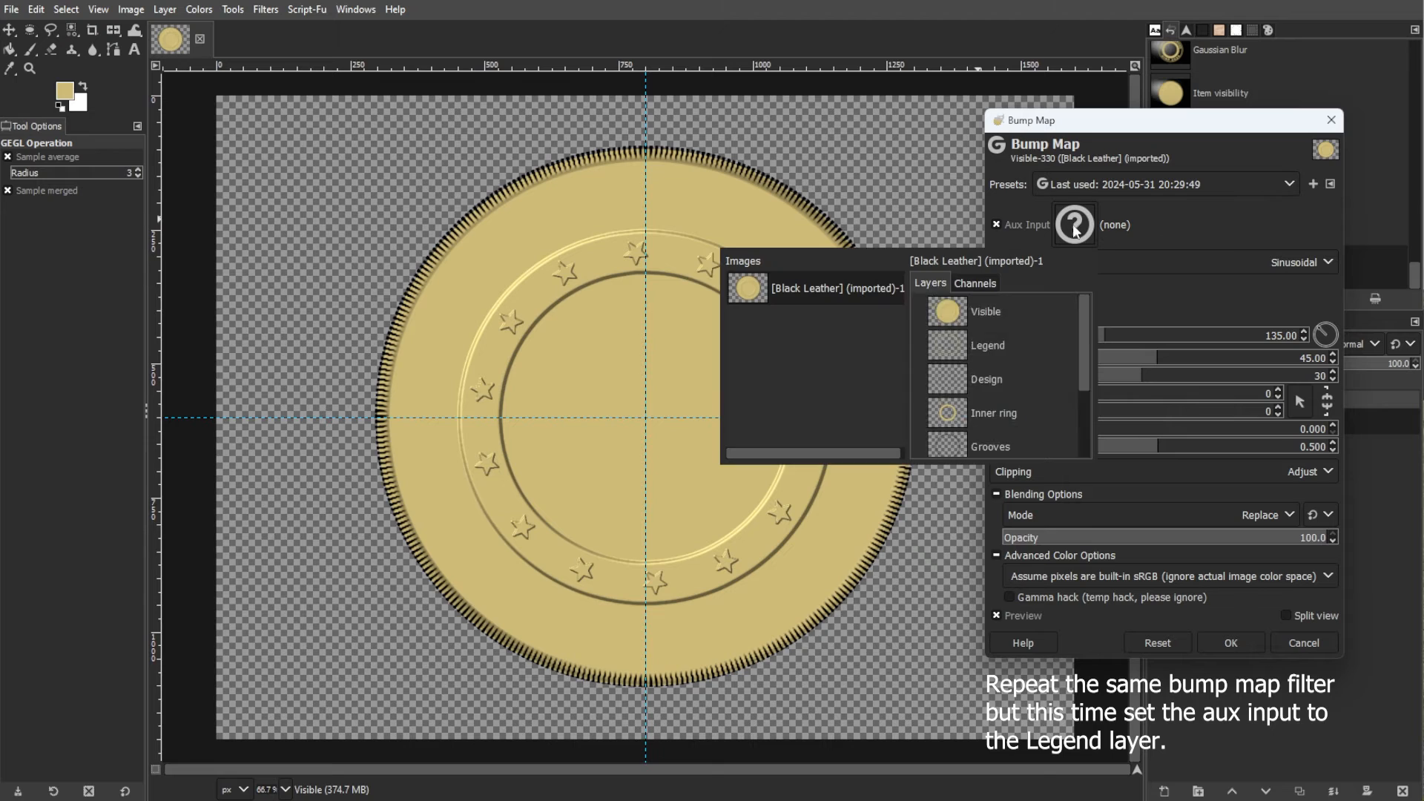
{"action": "left_click", "coordinate": [993, 346]}
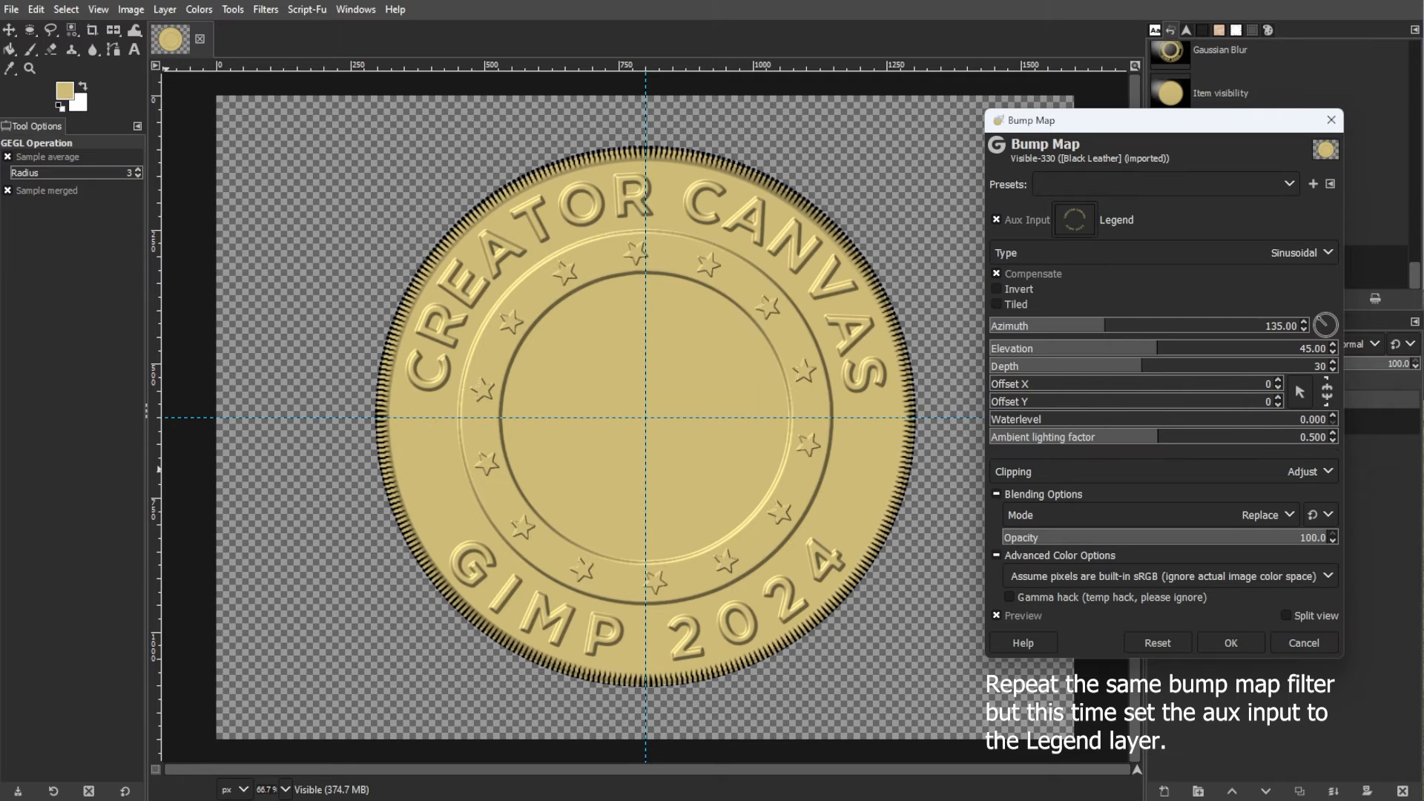
{"action": "left_click", "coordinate": [1230, 642]}
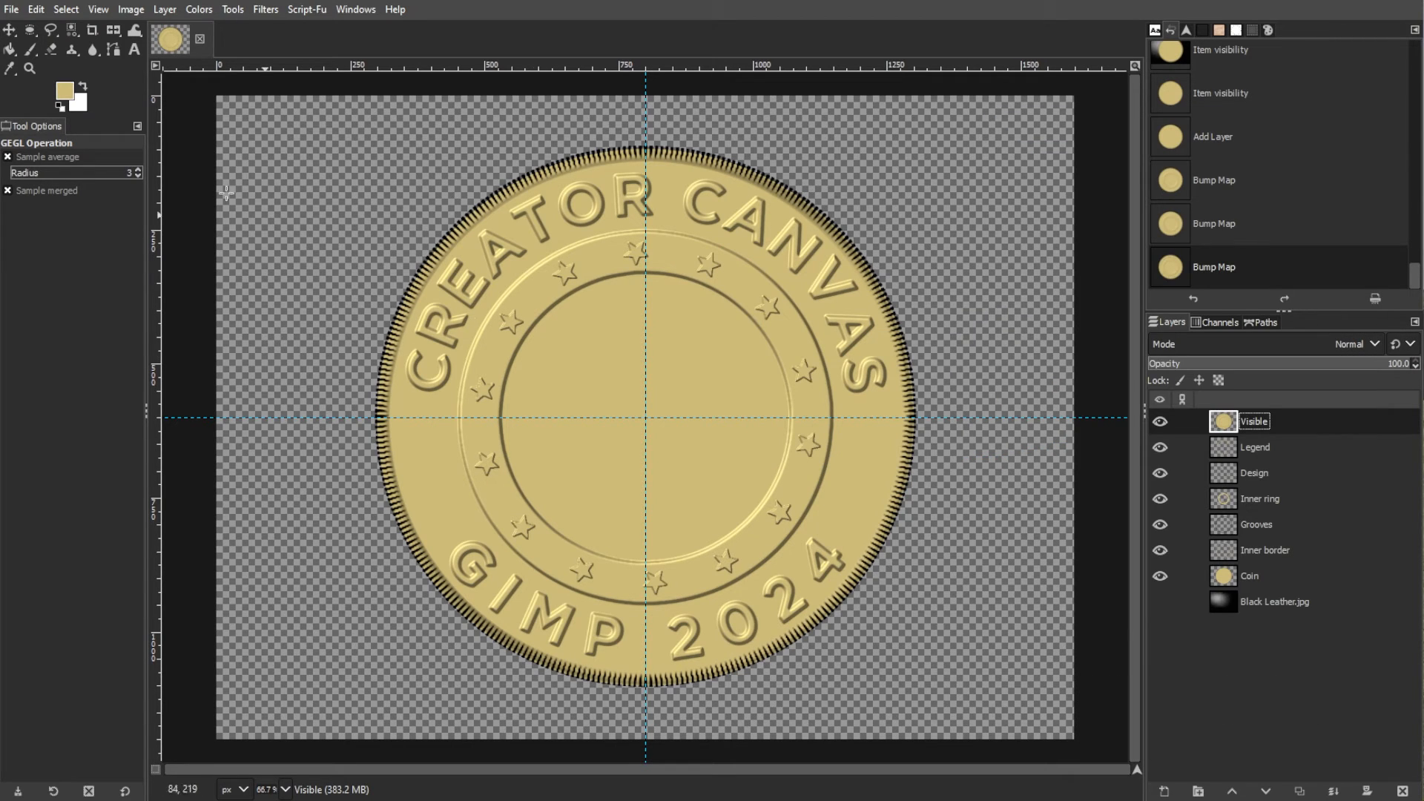
Expand the Face layer to the image size and hide it
{"action": "left_click", "coordinate": [11, 11]}
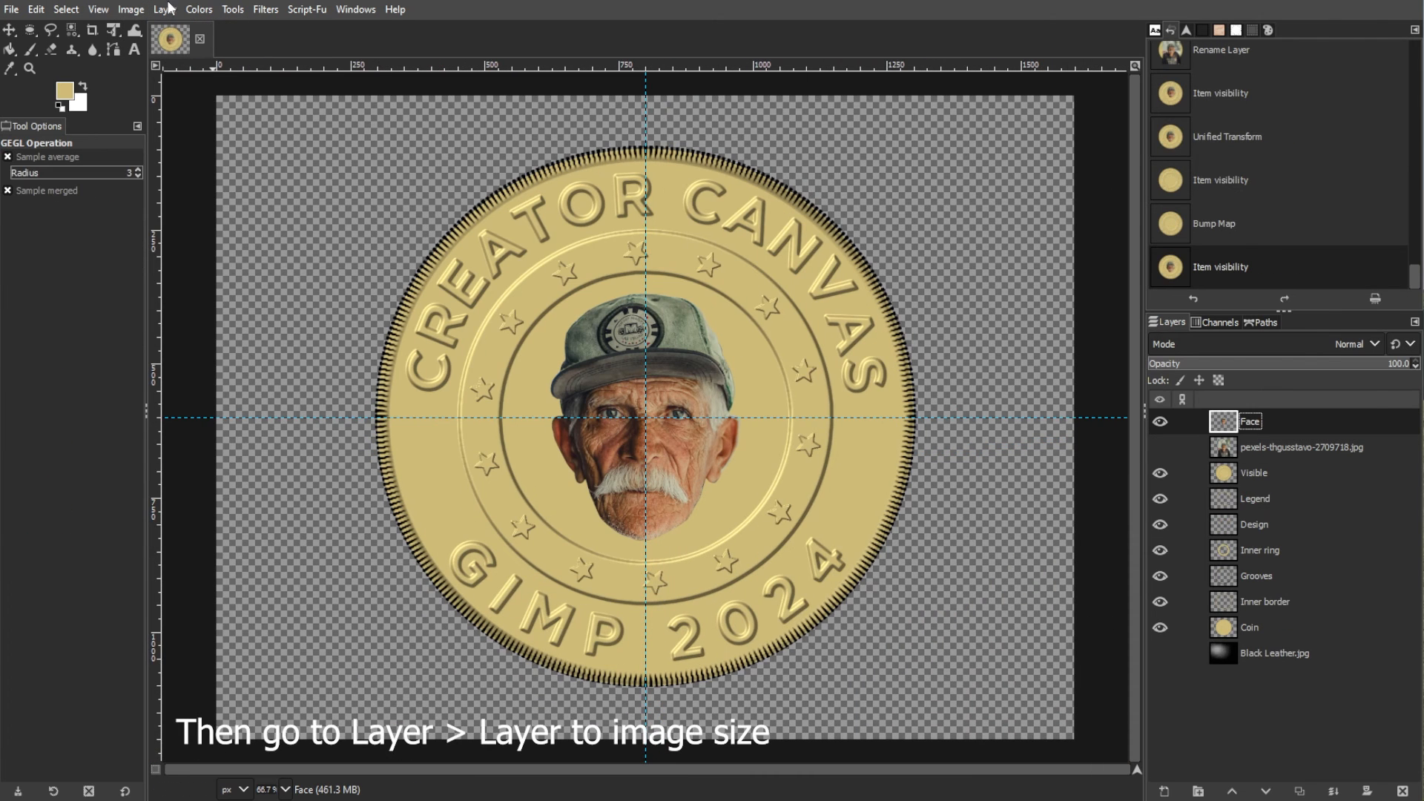
{"action": "left_click", "coordinate": [165, 9]}
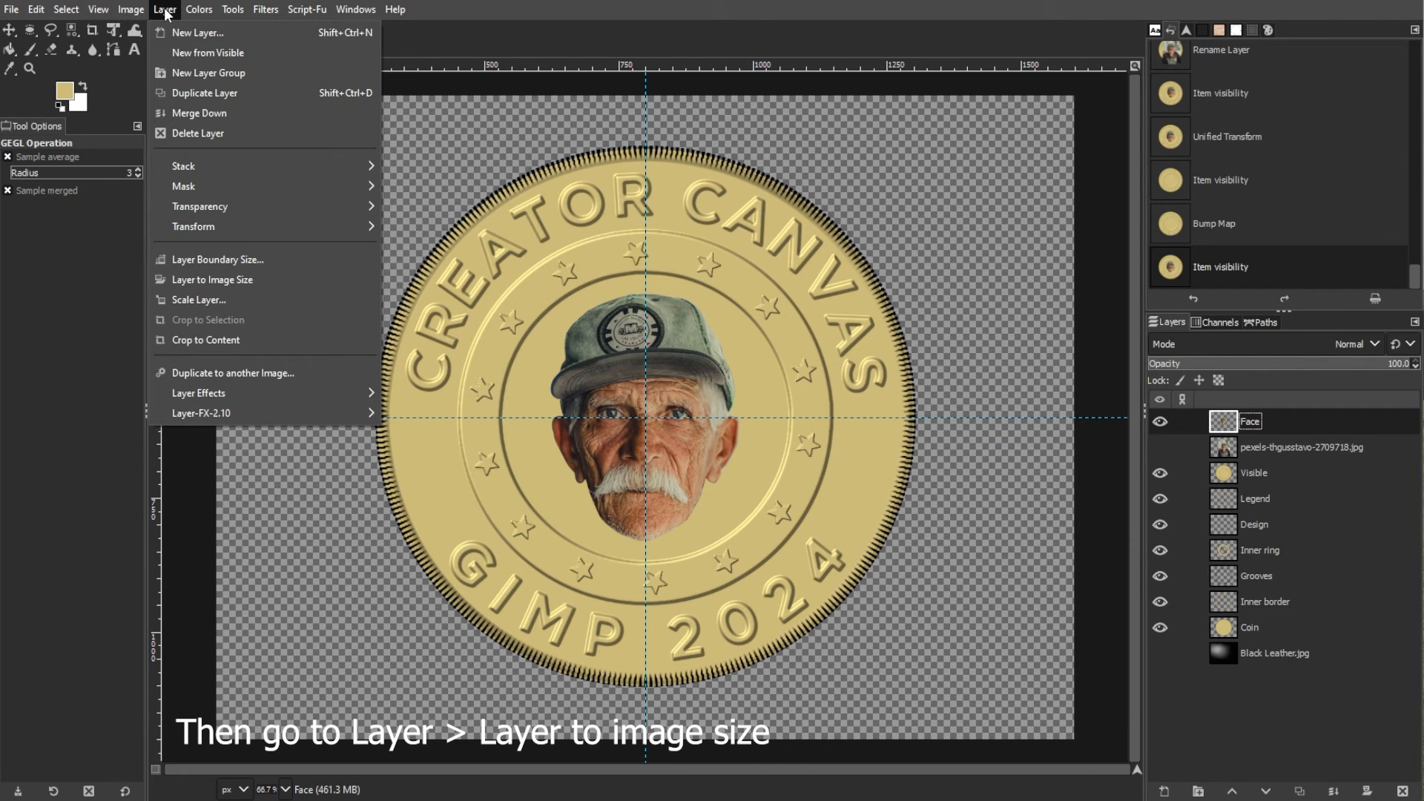
{"action": "left_click", "coordinate": [200, 279]}
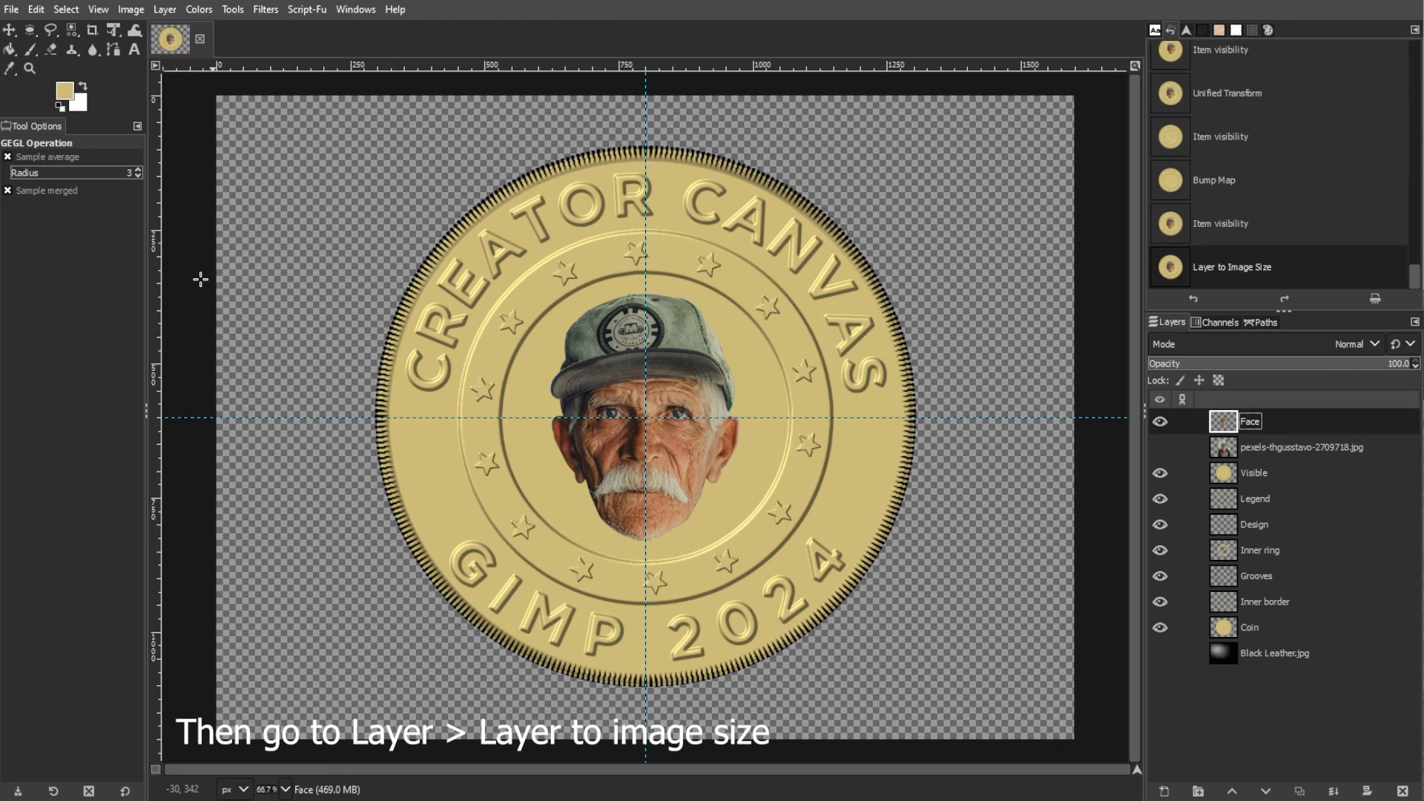
{"action": "left_click", "coordinate": [1162, 422]}
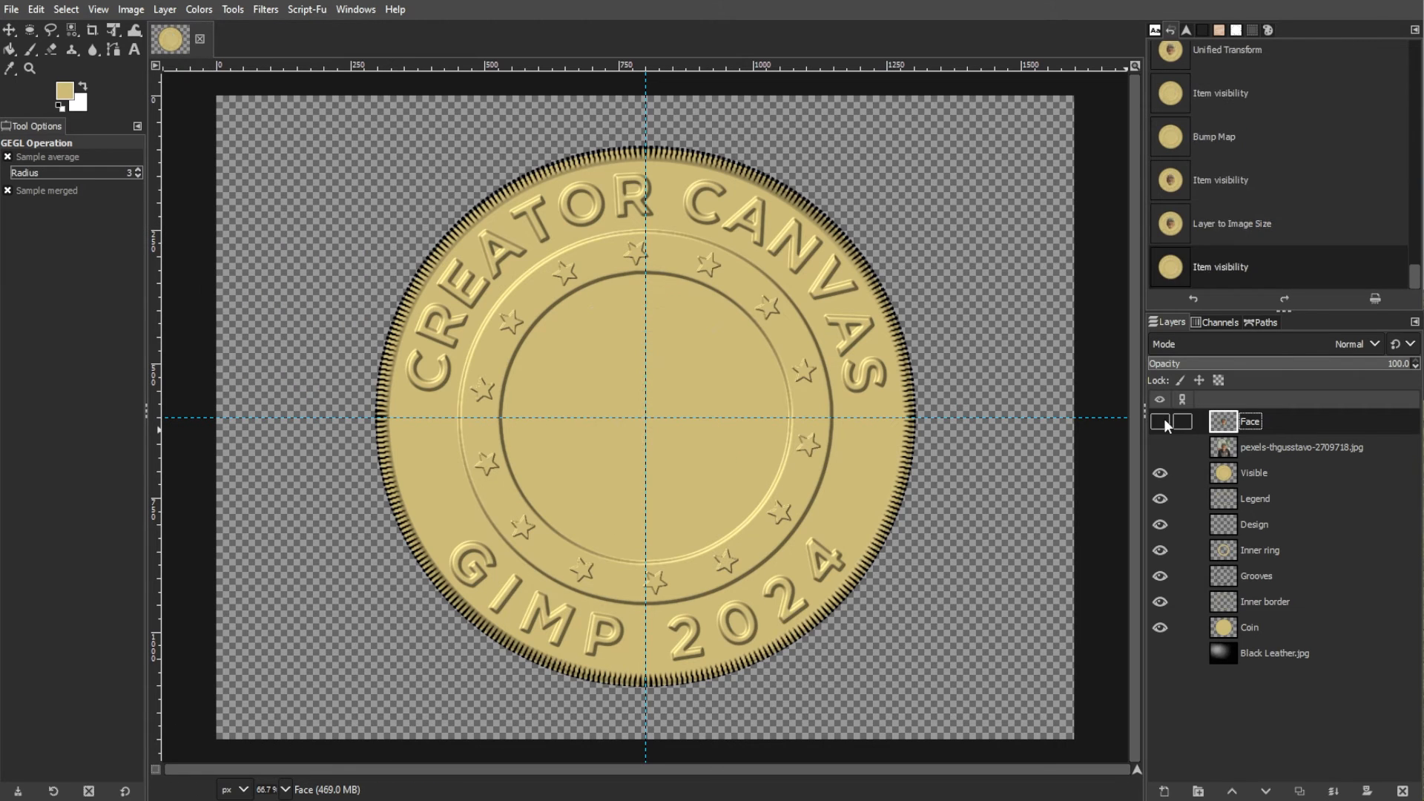
Start a Bump Map on the Visible layer with the Face layer as aux input
{"action": "left_click", "coordinate": [1276, 473]}
{"action": "left_click", "coordinate": [265, 8]}
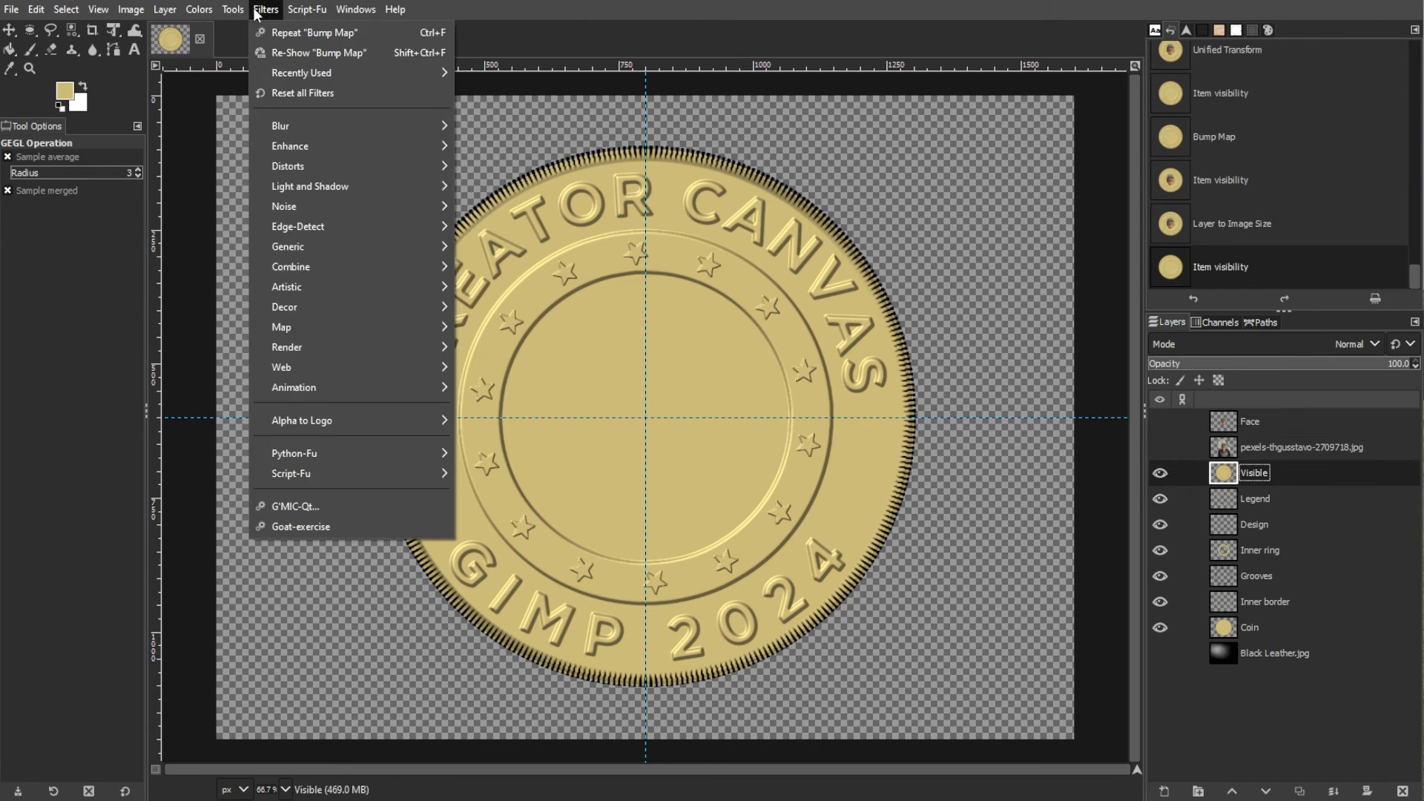
{"action": "mouse_move", "coordinate": [305, 327]}
{"action": "left_click", "coordinate": [503, 327]}
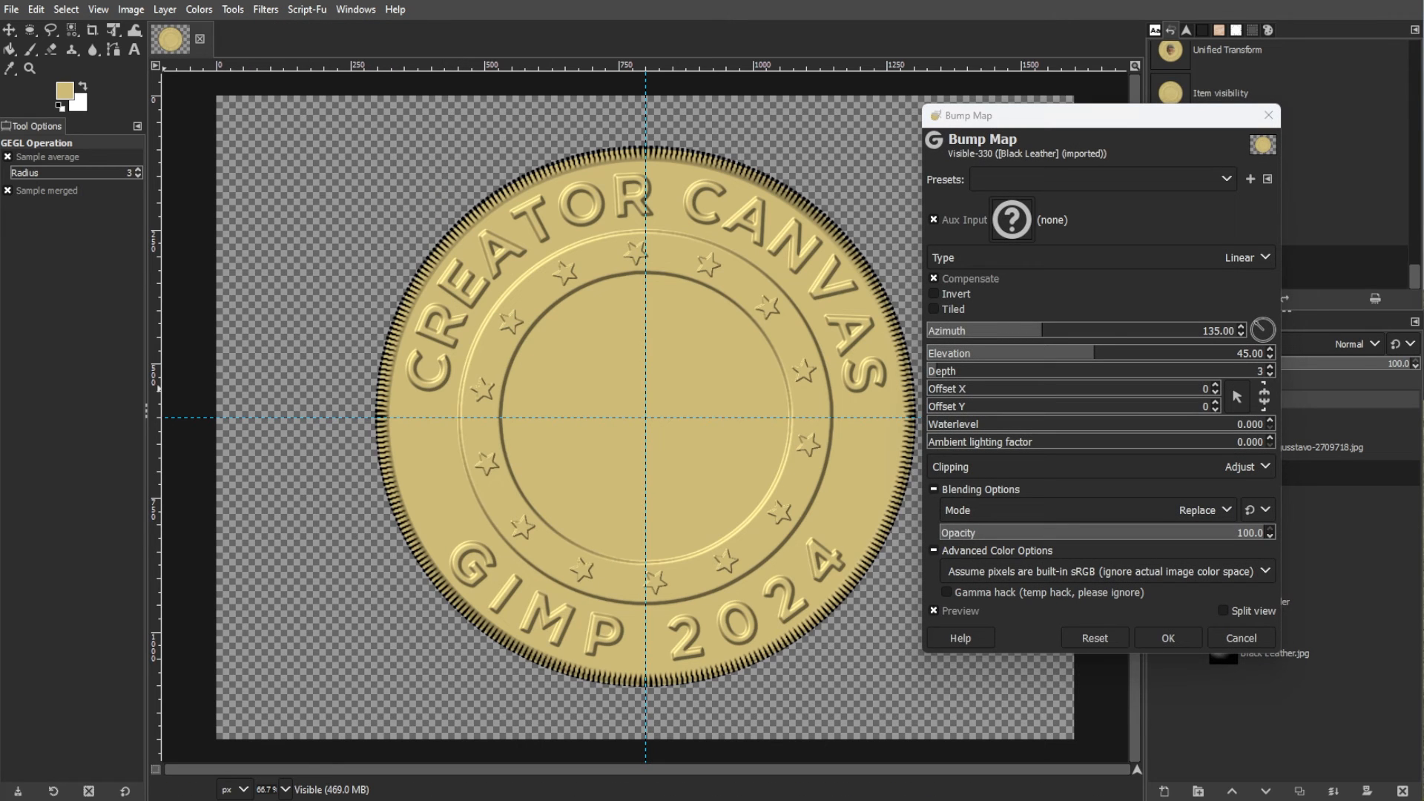
{"action": "left_click", "coordinate": [1012, 220]}
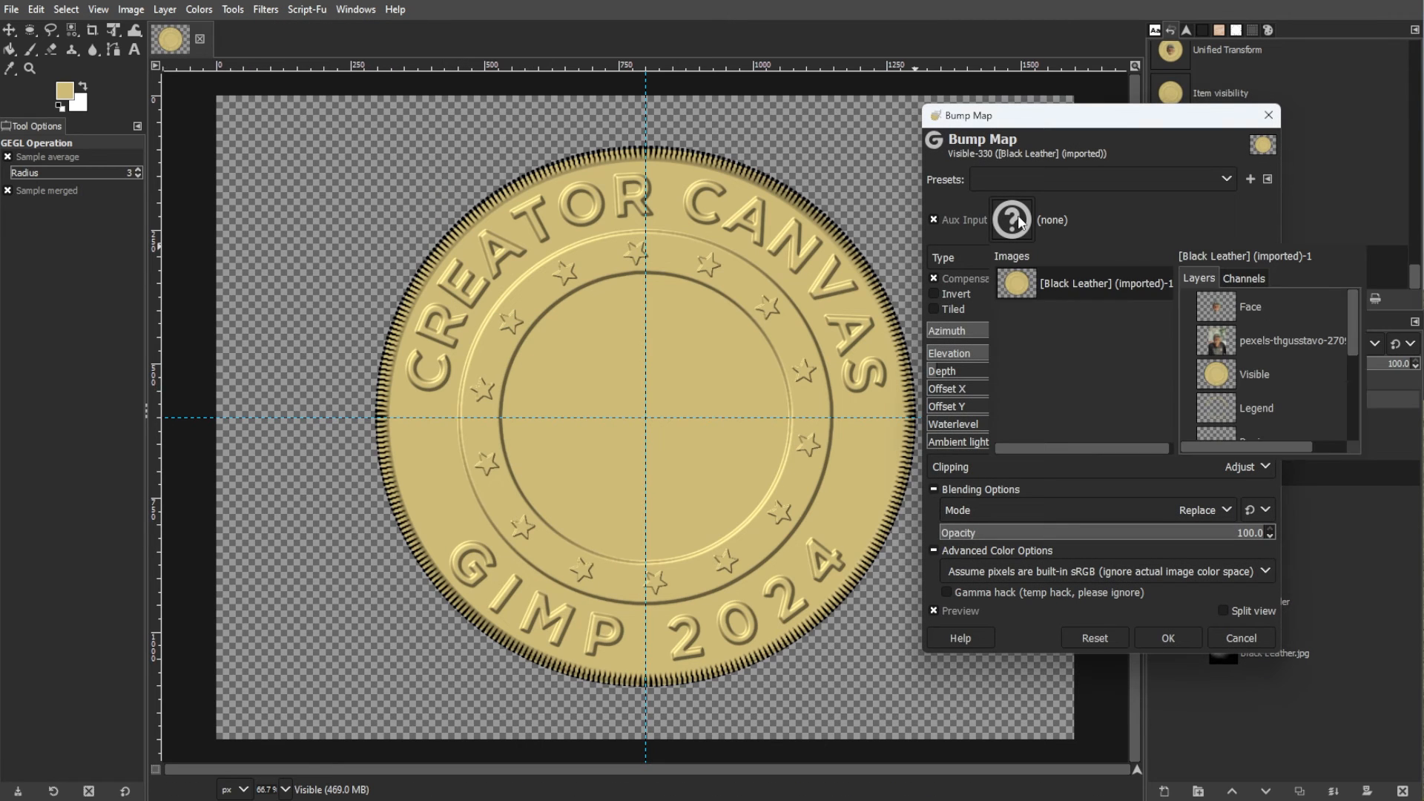
{"action": "left_click", "coordinate": [1222, 305]}
Set the Face bump map's elevation to 40 and its depth to 65
{"action": "double_click", "coordinate": [1253, 345]}
{"action": "type", "text": "40"}
{"action": "key", "text": "Tab"}
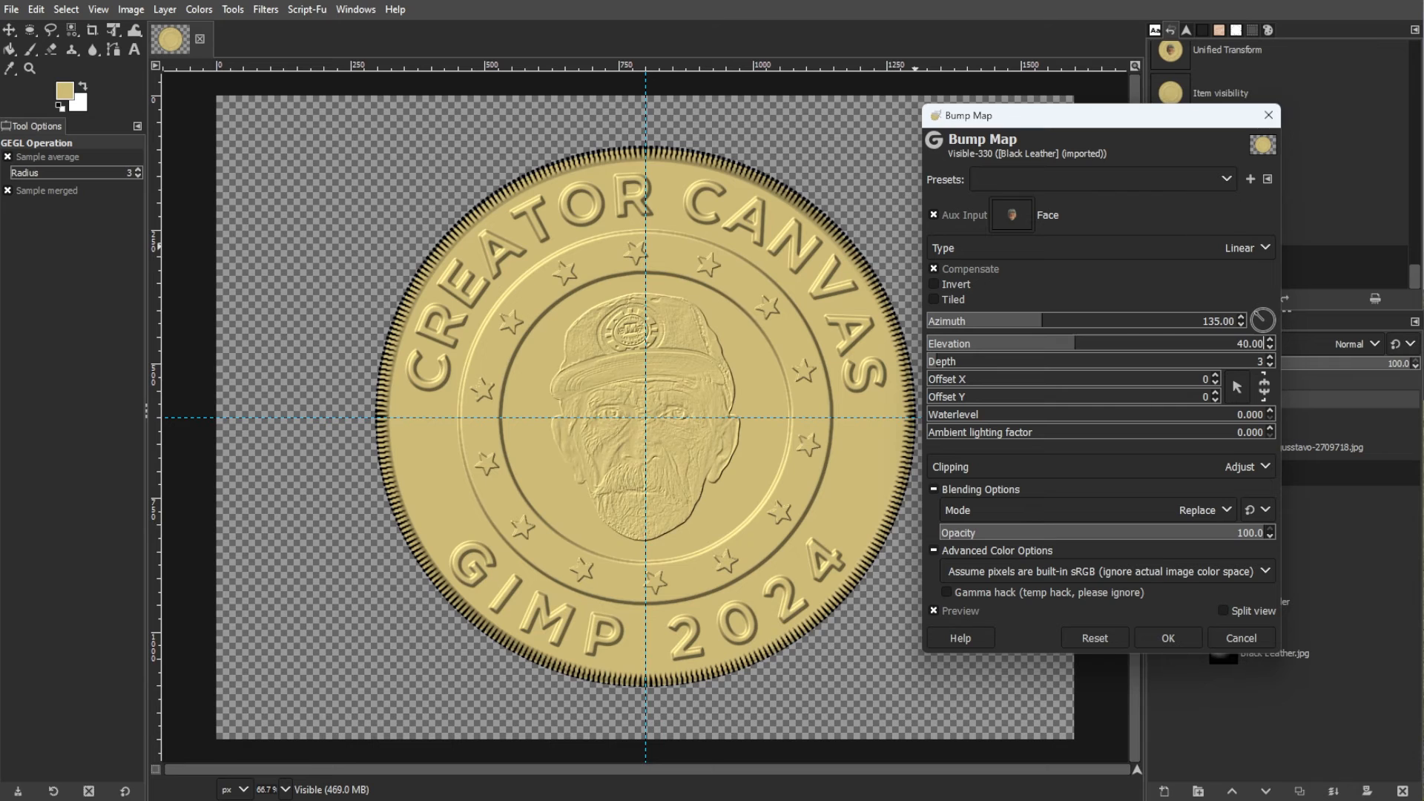
{"action": "type", "text": "65"}
{"action": "left_click_drag", "start_coordinate": [1159, 347], "coordinate": [1263, 338]}
{"action": "double_click", "coordinate": [1254, 345]}
{"action": "type", "text": "40"}
{"action": "key", "text": "Return"}
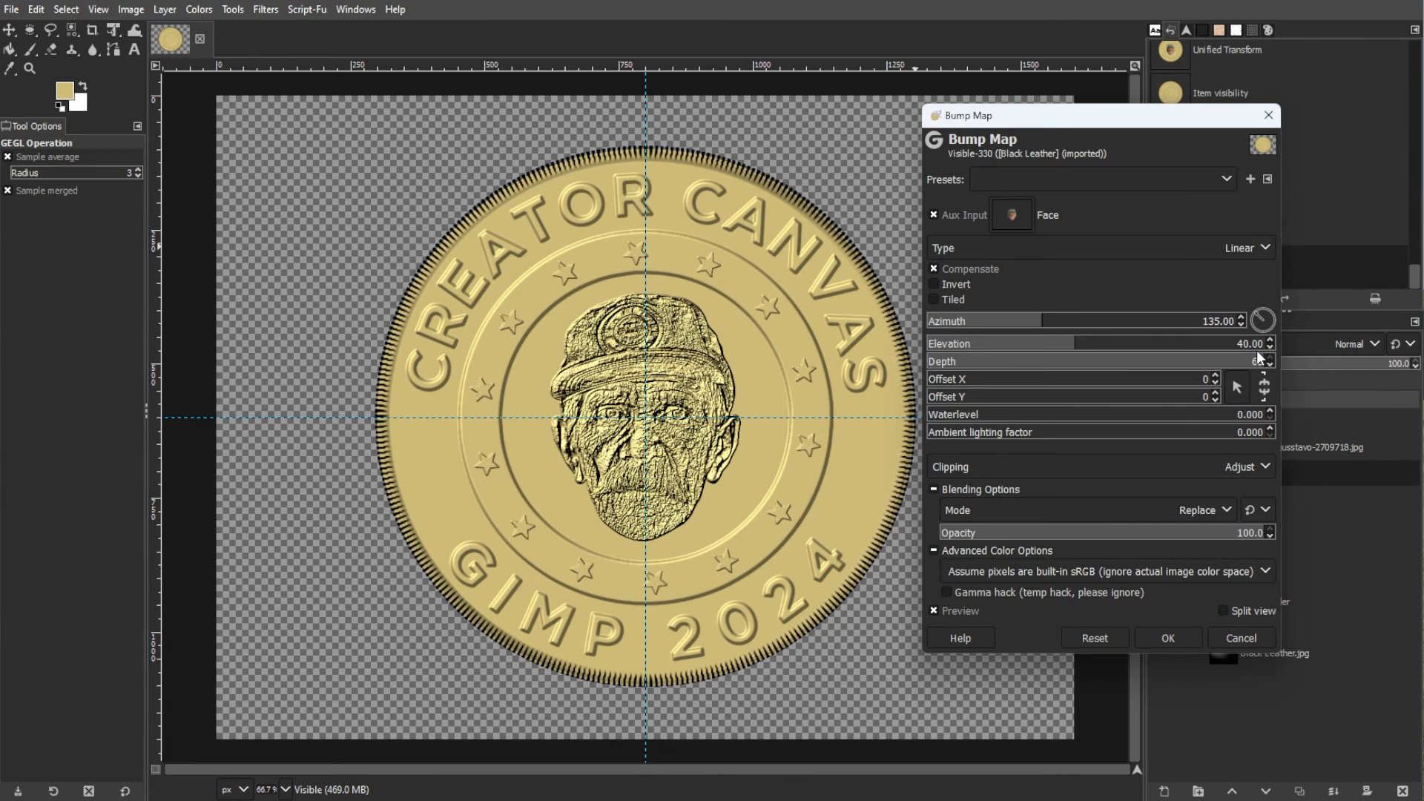
Set the bump map's azimuth to 135 and ambient lighting factor to 0.5, and apply the filter
{"action": "left_click_drag", "start_coordinate": [1057, 324], "coordinate": [1233, 327]}
{"action": "double_click", "coordinate": [1224, 321]}
{"action": "type", "text": "135"}
{"action": "key", "text": "Return"}
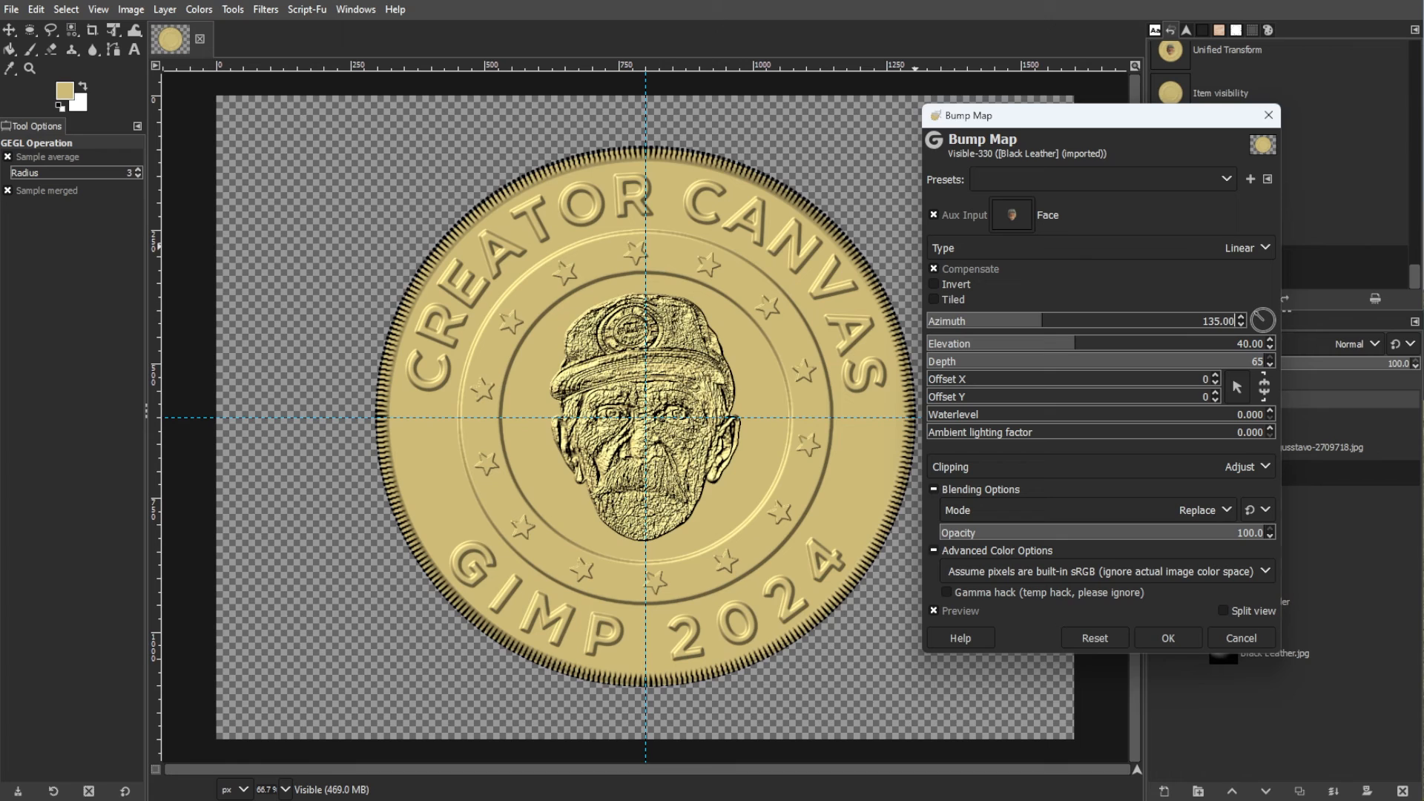
{"action": "left_click_drag", "start_coordinate": [1237, 433], "coordinate": [1256, 434]}
{"action": "double_click", "coordinate": [1253, 432]}
{"action": "type", "text": "0.5"}
{"action": "key", "text": "Return"}
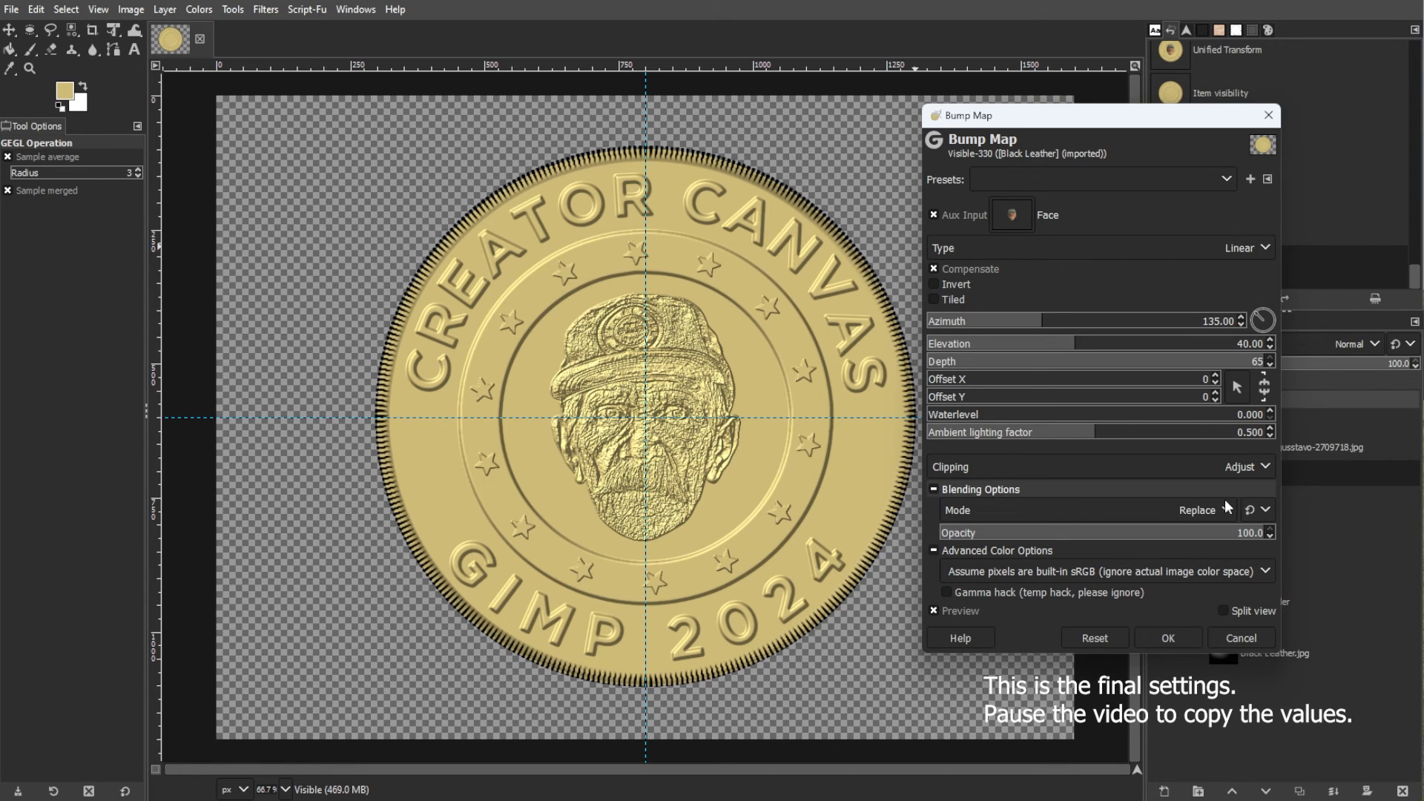
{"action": "left_click", "coordinate": [1165, 637]}
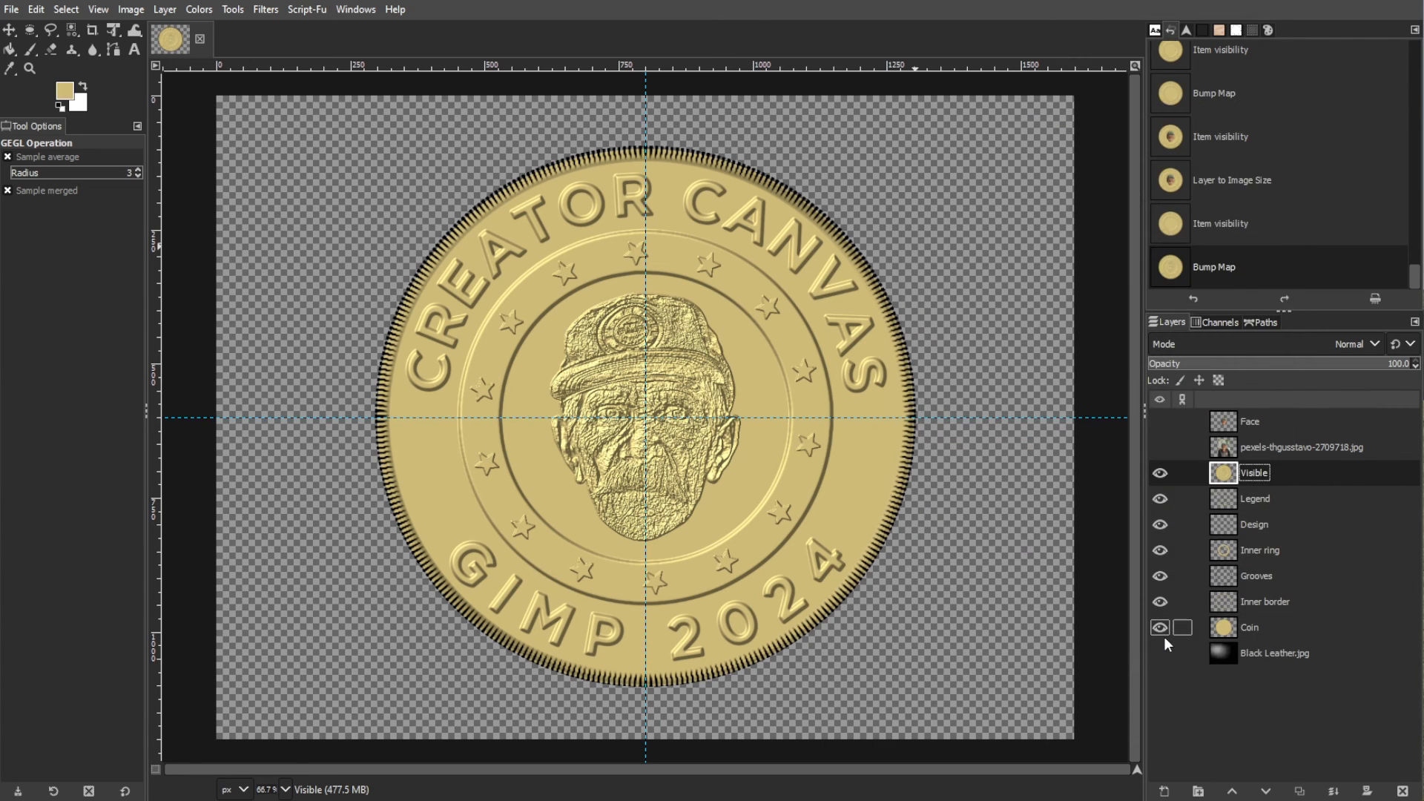
Duplicate the Visible layer and set the copy's blend mode to Hard light
{"action": "right_click", "coordinate": [1280, 470]}
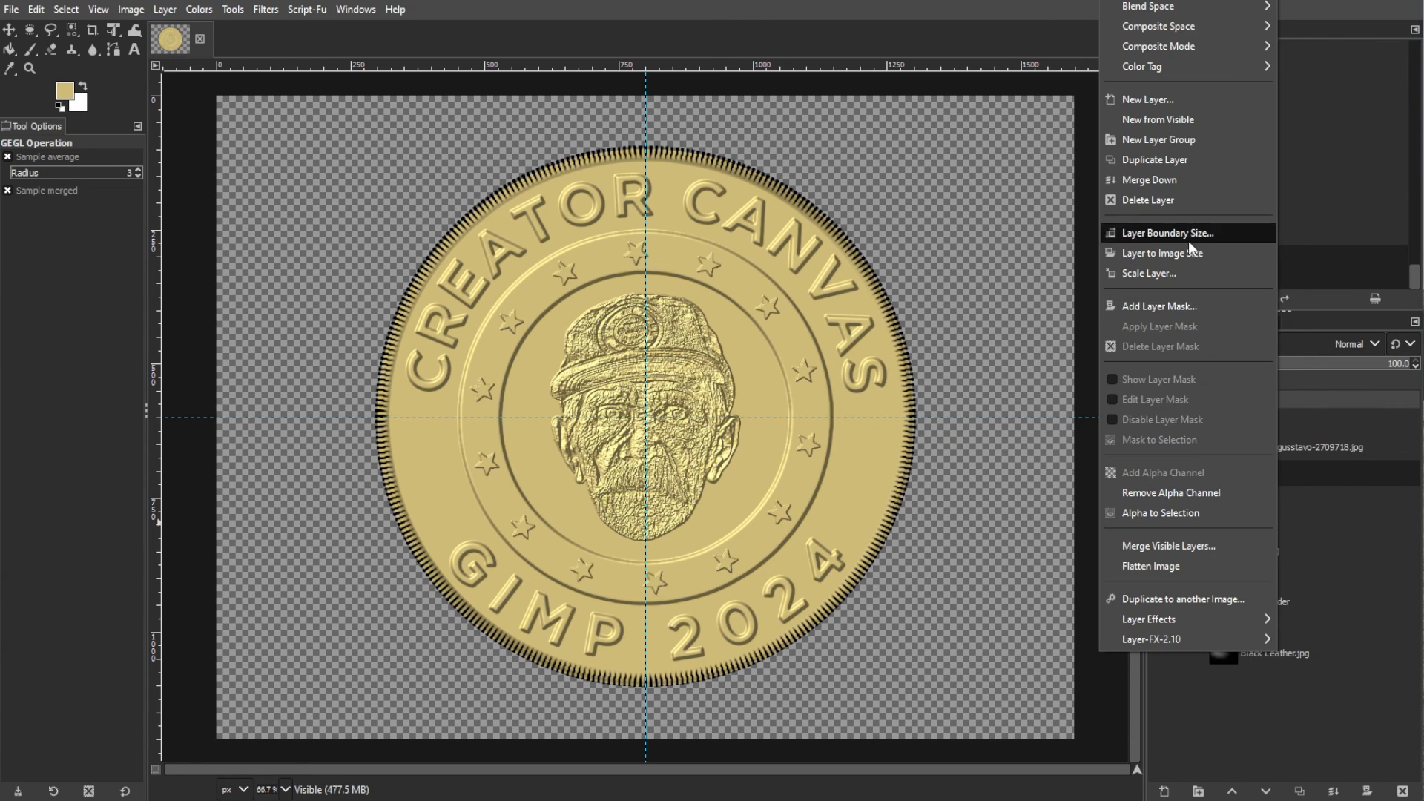
{"action": "left_click", "coordinate": [1178, 166]}
{"action": "left_click", "coordinate": [1220, 343]}
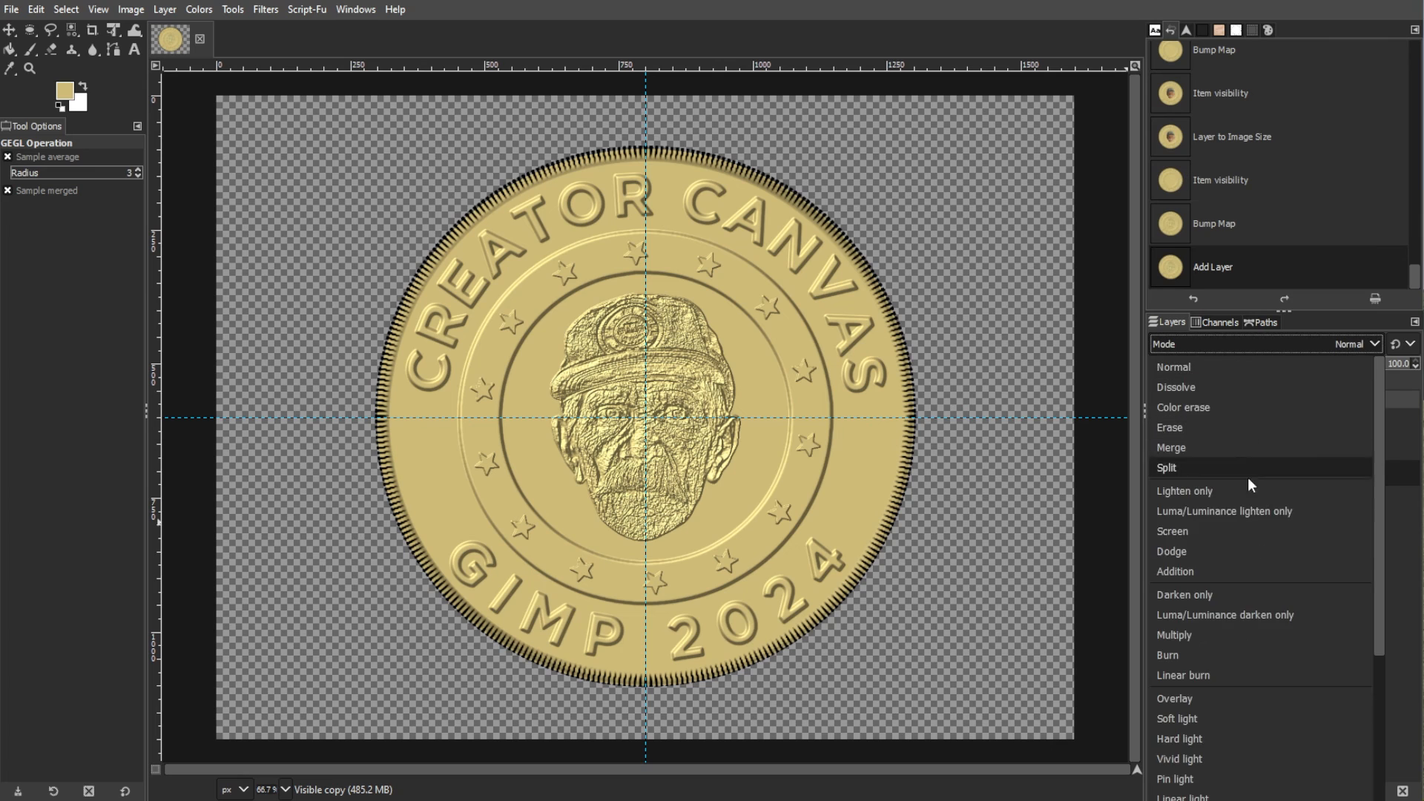
{"action": "scroll", "coordinate": [1241, 560], "scroll_direction": "down", "scroll_amount": 5}
{"action": "left_click", "coordinate": [1240, 568]}
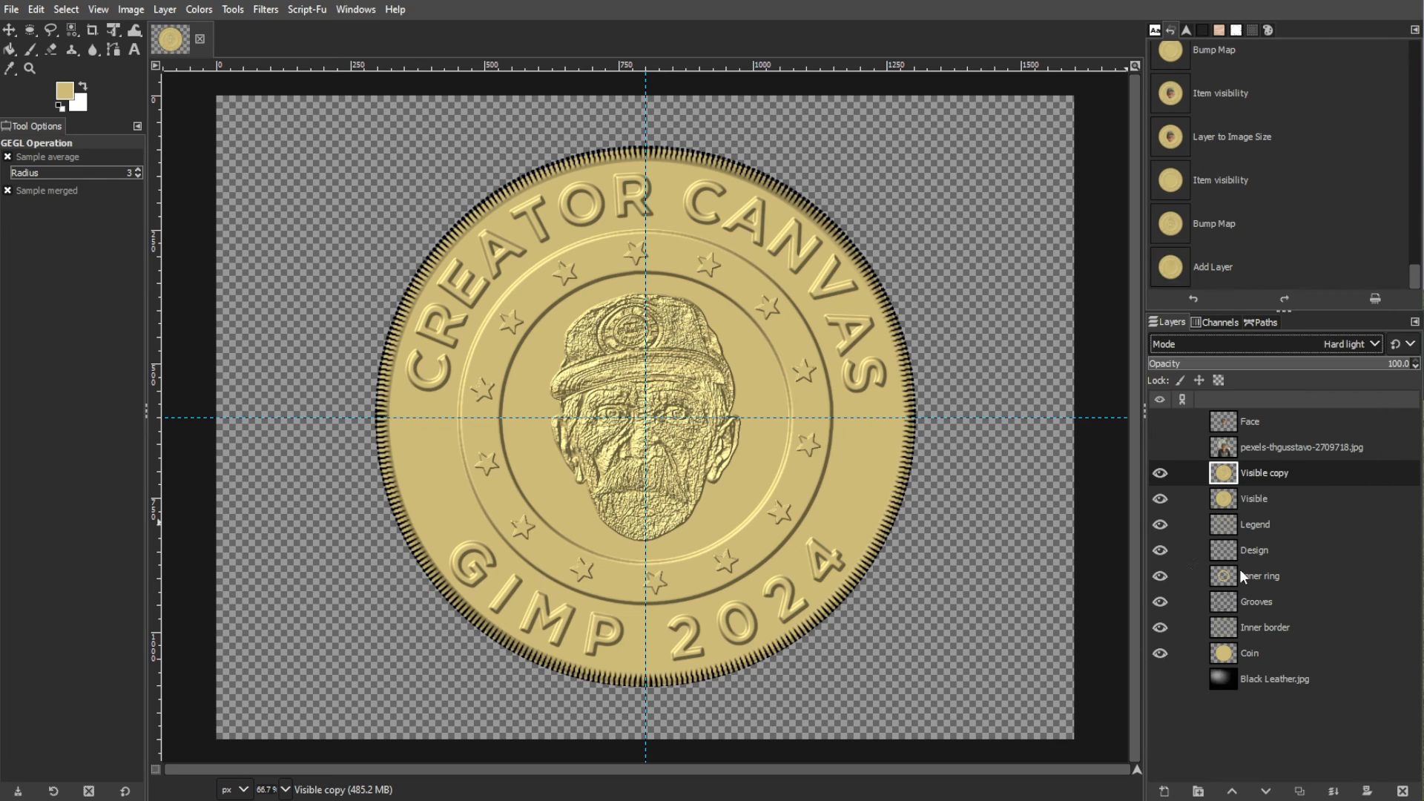
Start a Hue-Saturation adjustment on the Visible copy layer and set its hue to -5
{"action": "left_click", "coordinate": [199, 9]}
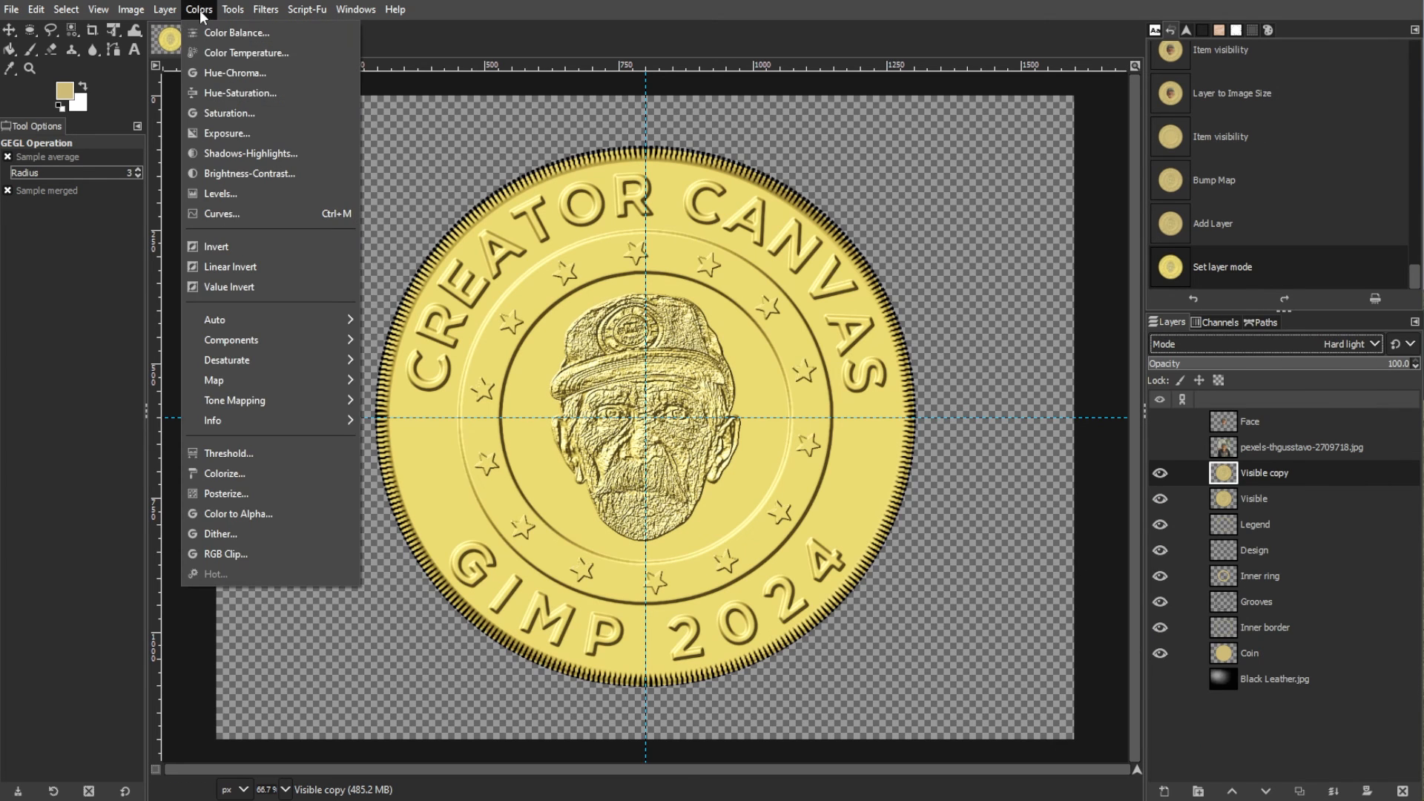
{"action": "left_click", "coordinate": [200, 93]}
{"action": "left_click_drag", "start_coordinate": [1068, 121], "coordinate": [1023, 95]}
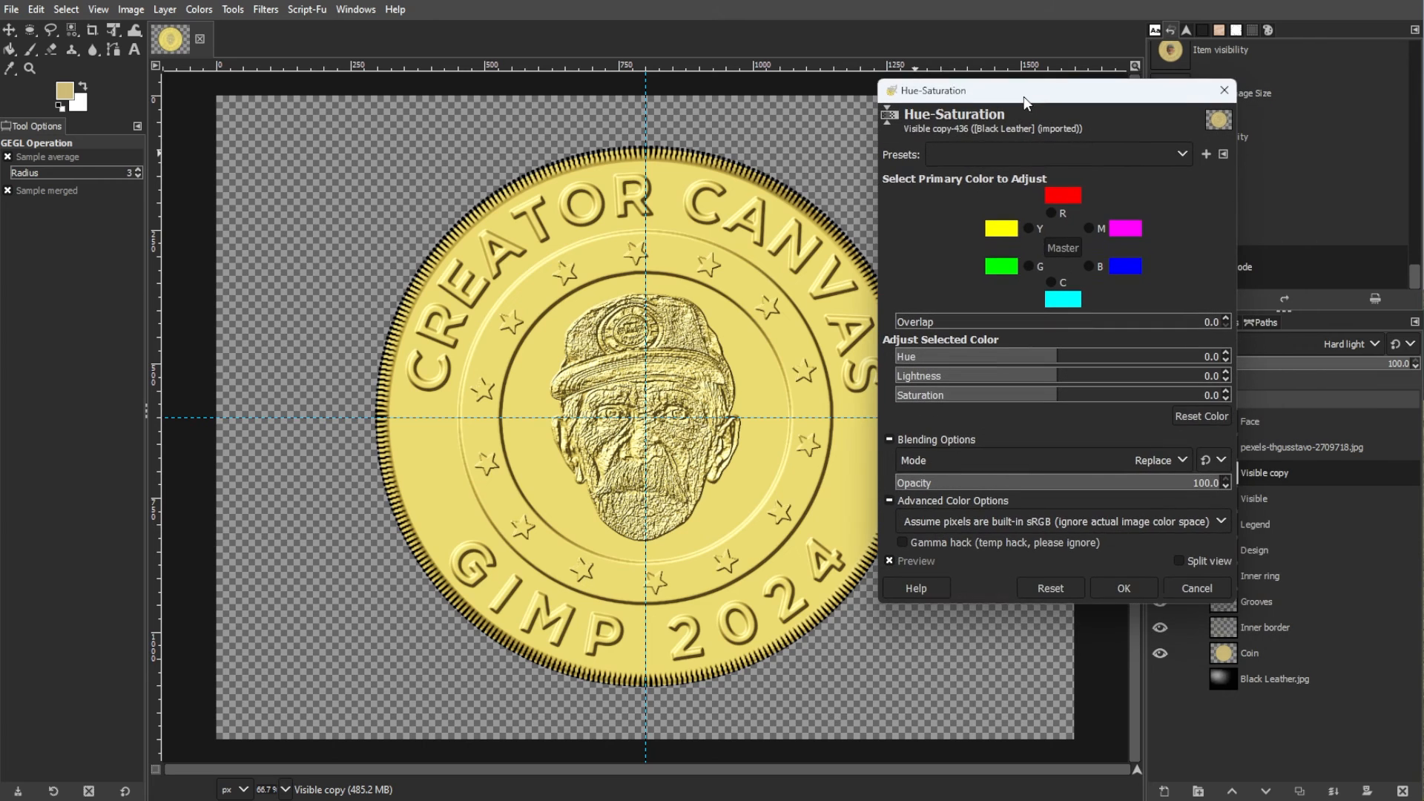
{"action": "double_click", "coordinate": [1203, 356]}
{"action": "type", "text": "-5"}
{"action": "key", "text": "Return"}
Set the adjustment's lightness to 10 and saturation to 20, and apply it to the Visible copy layer
{"action": "double_click", "coordinate": [1207, 375]}
{"action": "type", "text": "10"}
{"action": "key", "text": "Return"}
{"action": "double_click", "coordinate": [1208, 394]}
{"action": "type", "text": "20"}
{"action": "key", "text": "Return"}
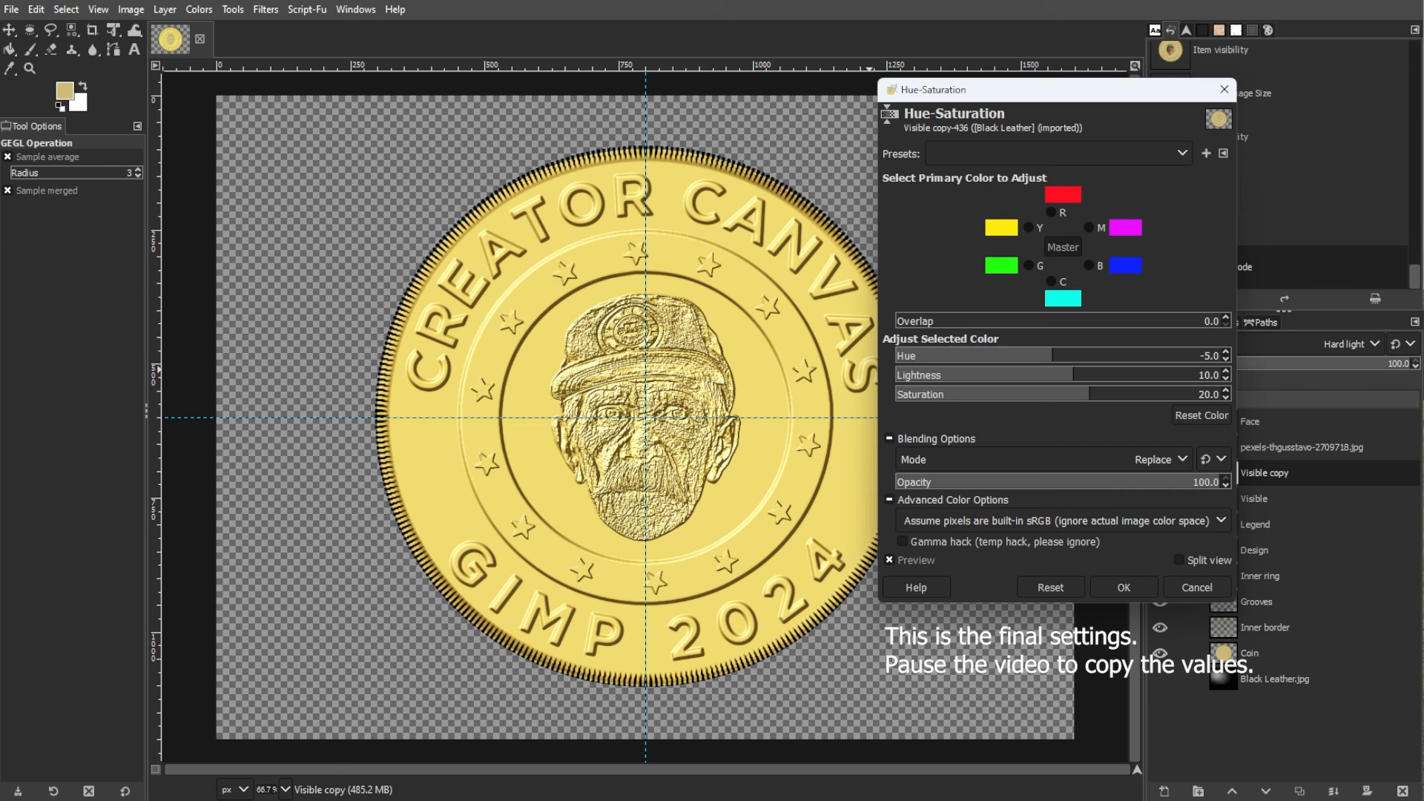
{"action": "left_click", "coordinate": [1121, 585]}
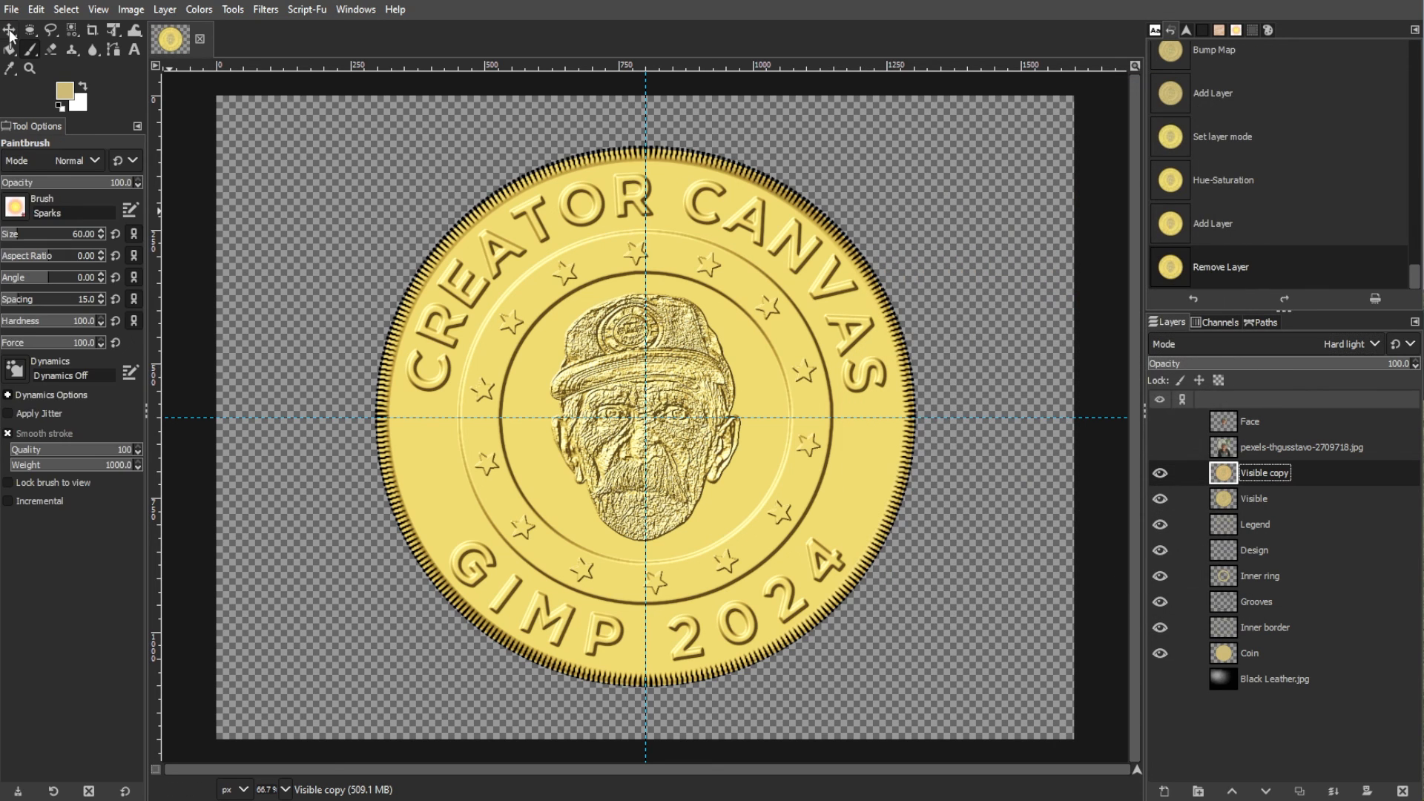
Switch to the Move tool, show the Black Leather.jpg background layer and hide the guides
{"action": "left_click", "coordinate": [10, 31]}
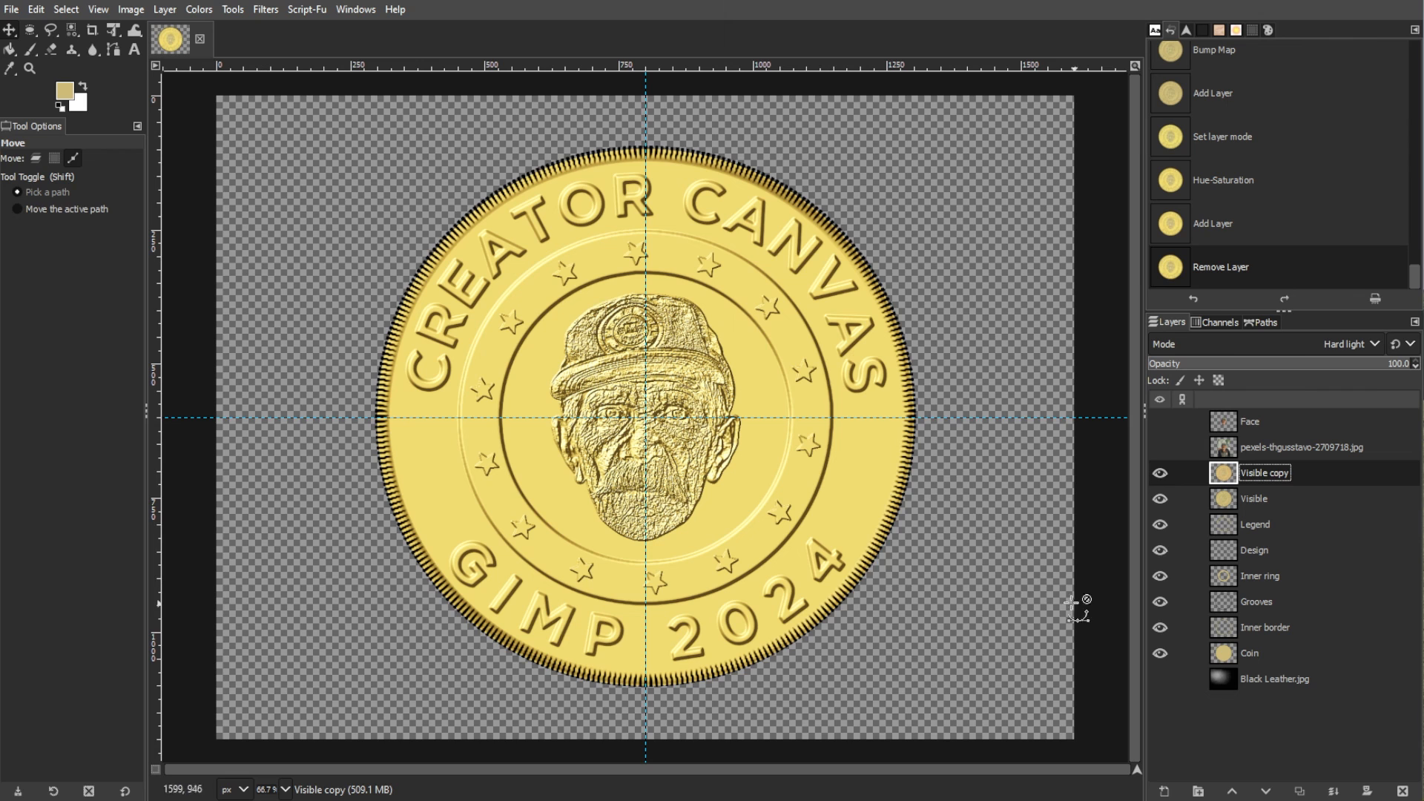
{"action": "left_click", "coordinate": [1160, 679]}
{"action": "scroll", "coordinate": [920, 582], "scroll_direction": "down", "scroll_amount": 1}
{"action": "scroll", "coordinate": [925, 581], "scroll_direction": "up", "scroll_amount": 1}
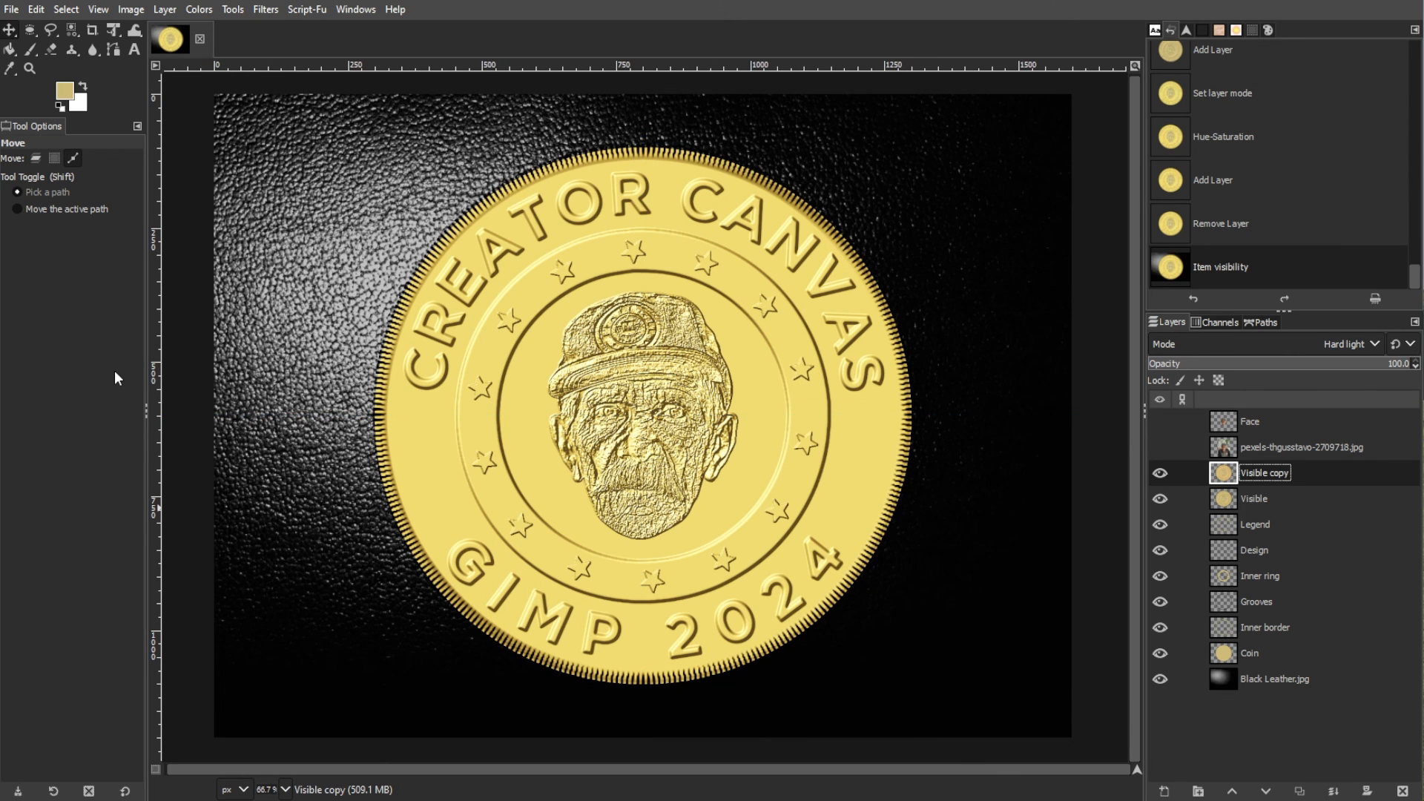